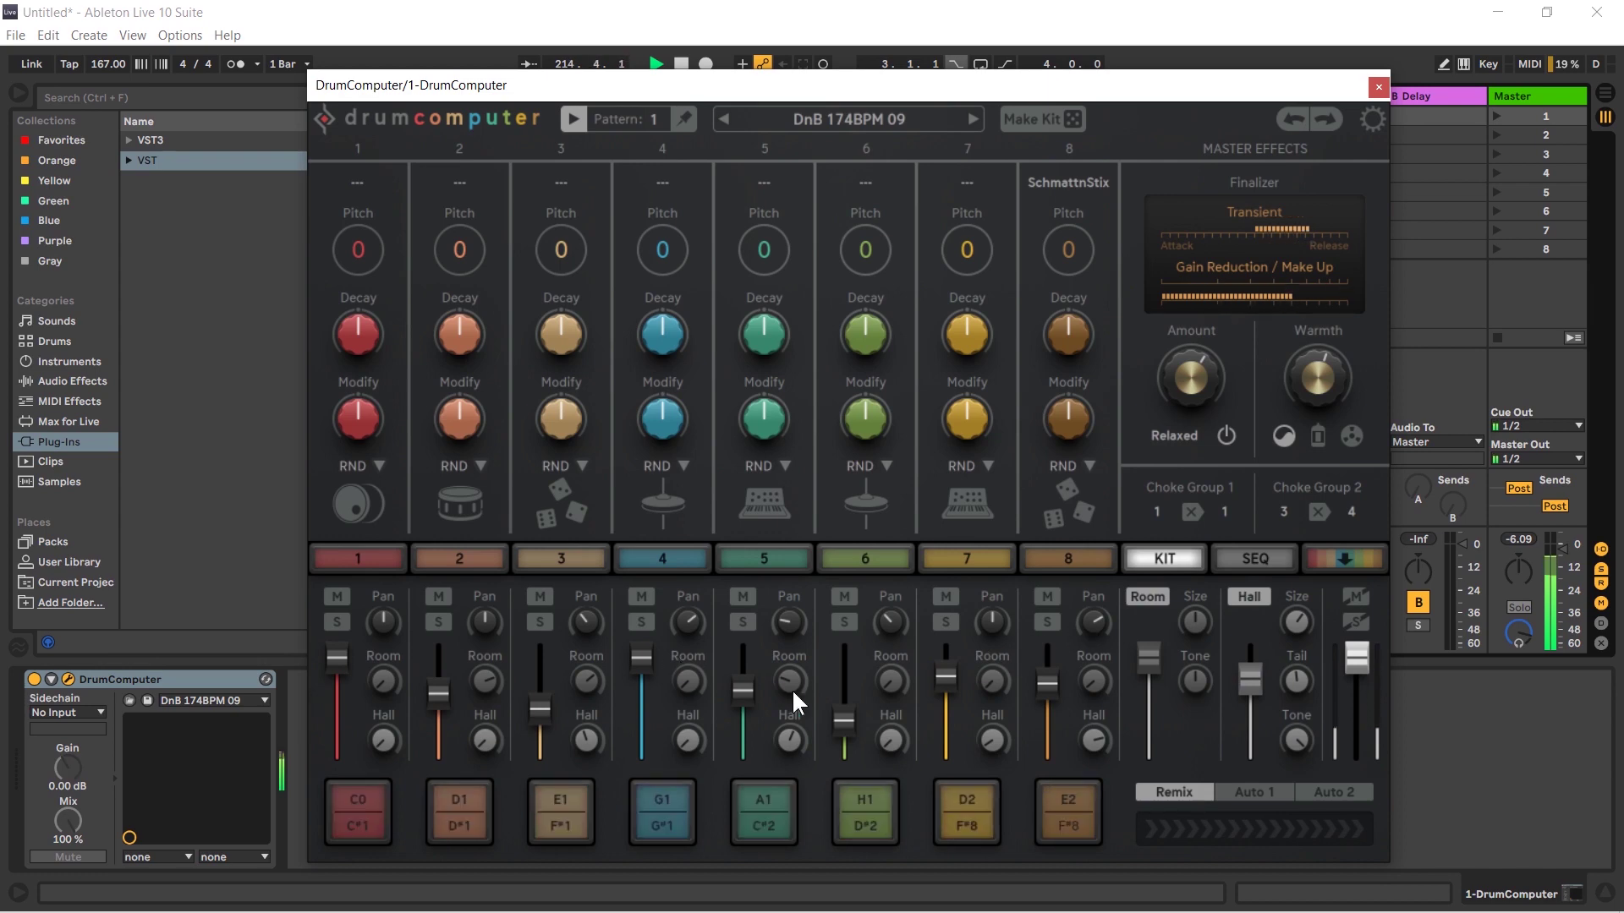
Glance at the SEQ page, return to KIT, and disable both the Room and Hall master reverbs.
{"action": "left_click", "coordinate": [1255, 560]}
{"action": "left_click", "coordinate": [1168, 560]}
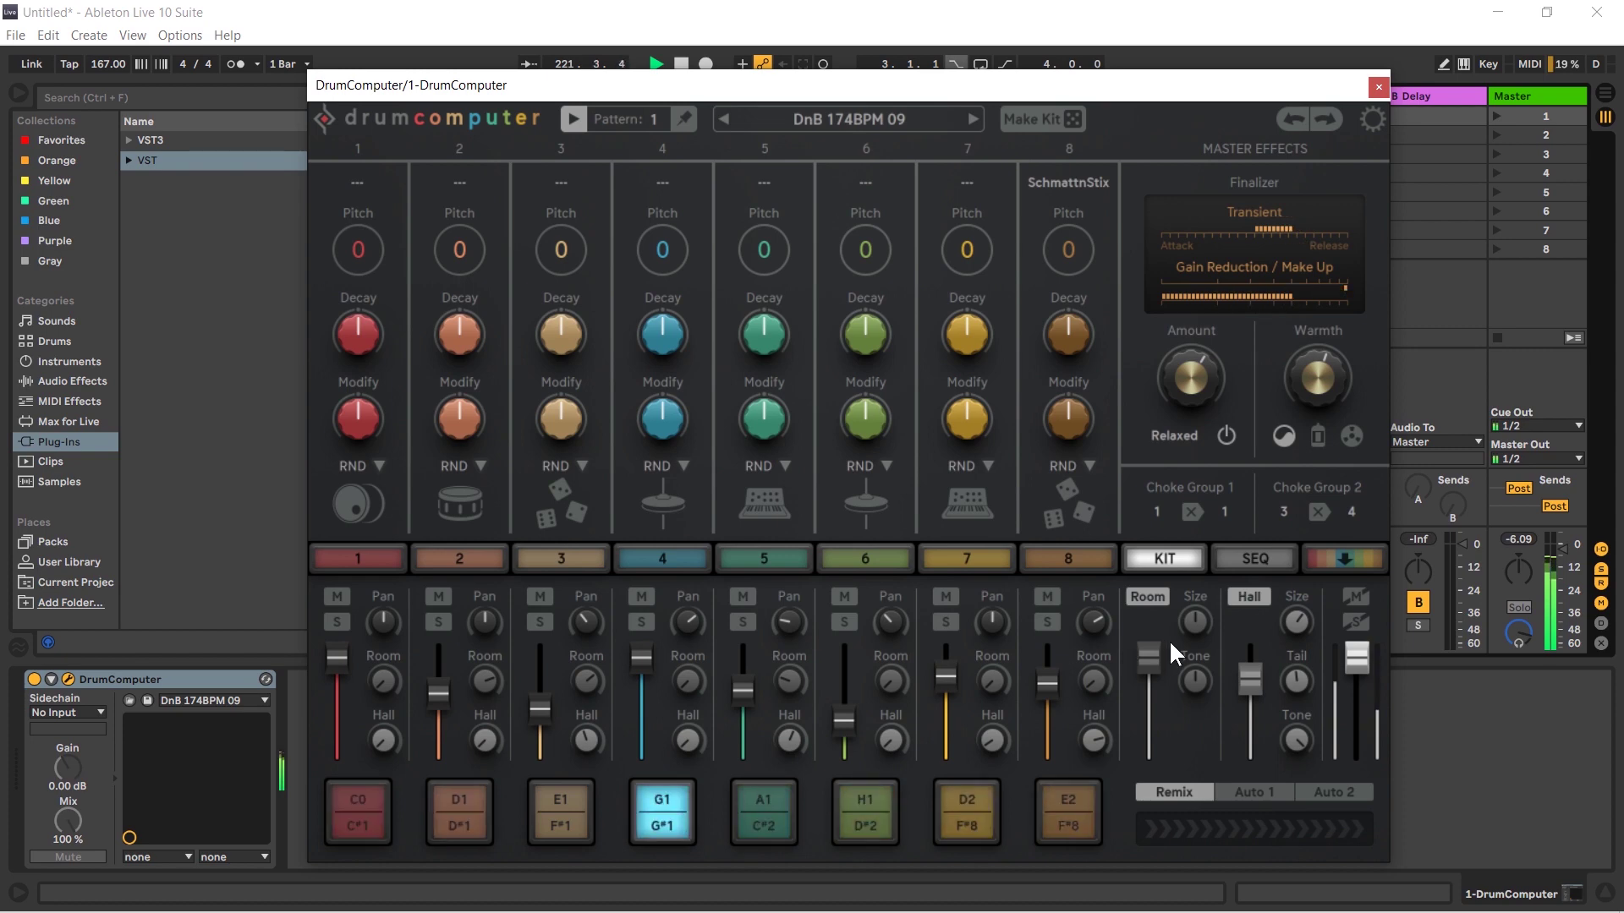
{"action": "left_click", "coordinate": [1138, 594]}
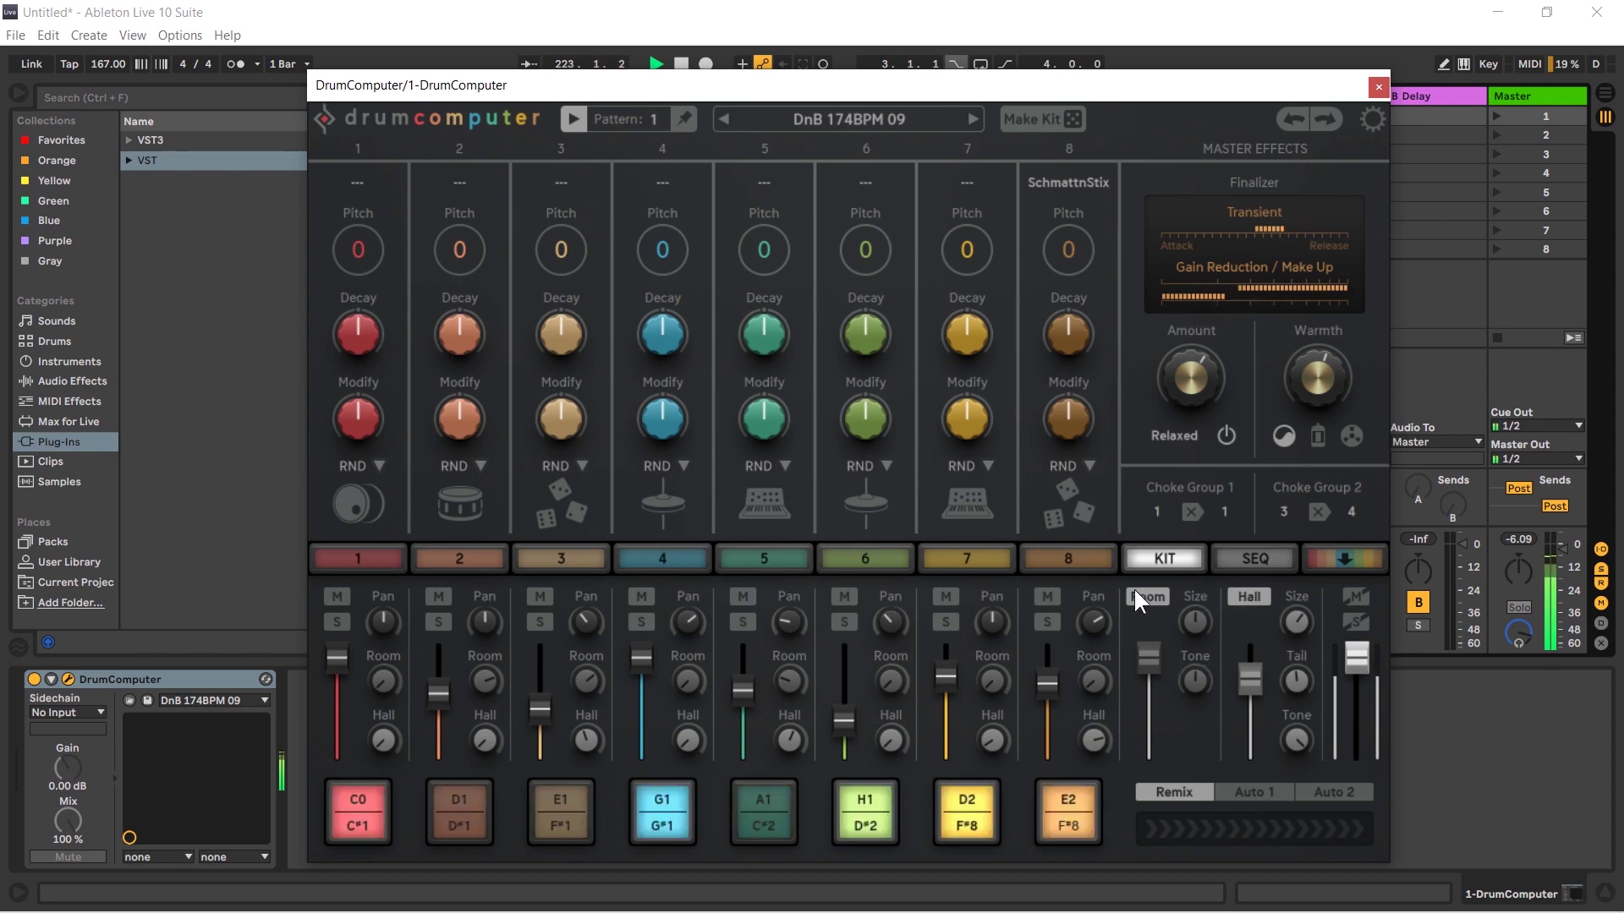
{"action": "left_click", "coordinate": [1245, 596]}
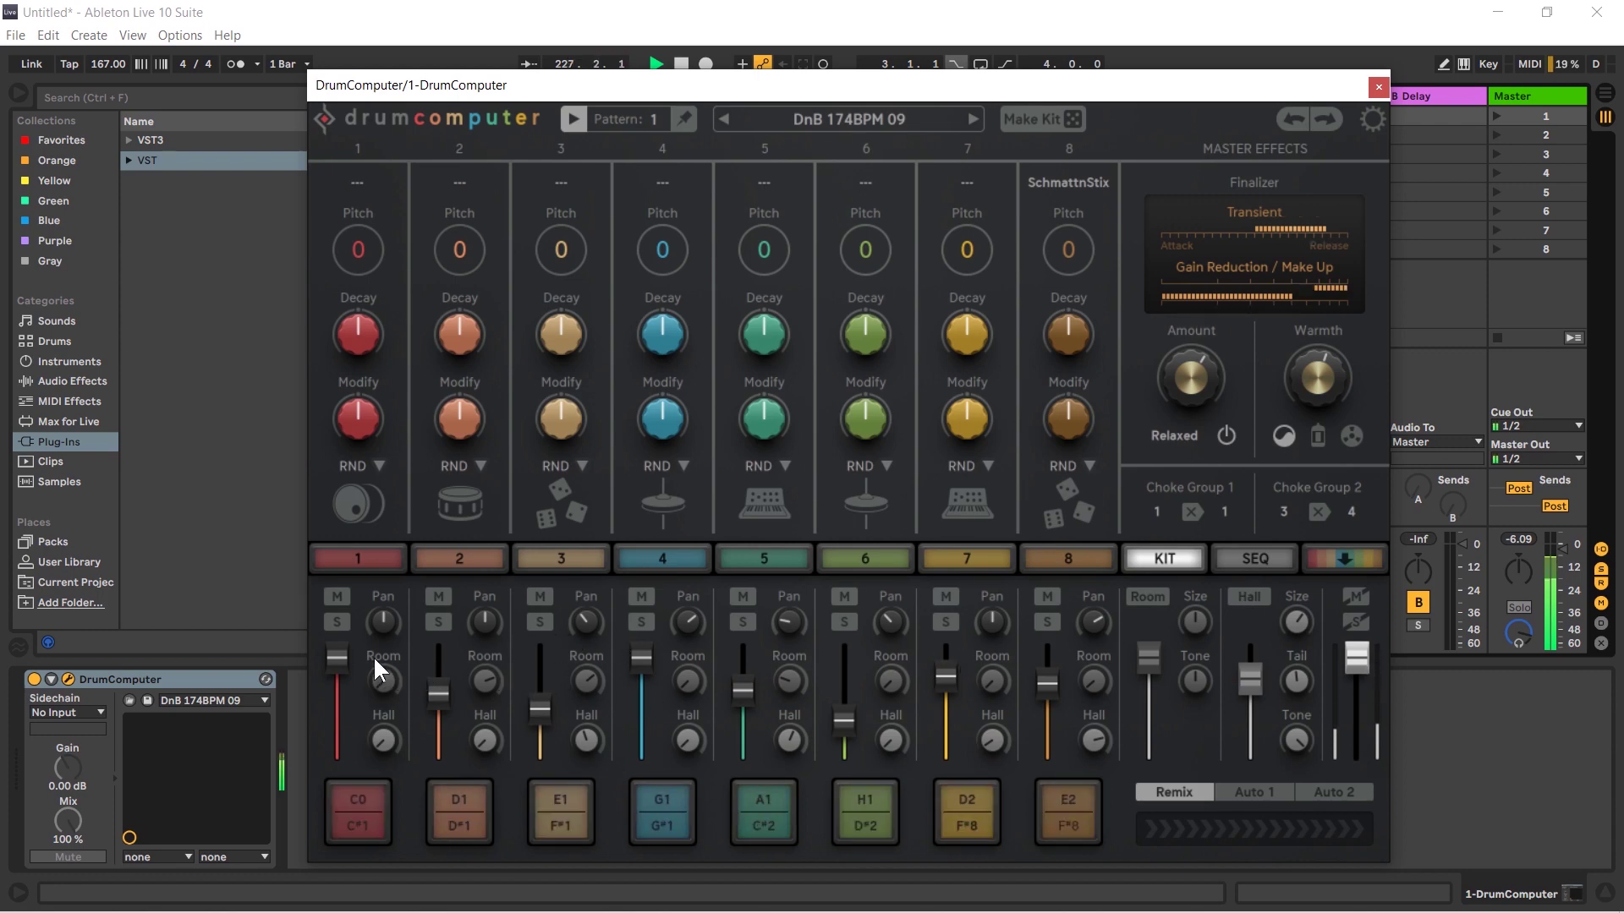
Mute channels 1, 2, 4 and 6, unmute 6 and 4, then clear all mutes with the master M.
{"action": "left_click", "coordinate": [338, 596]}
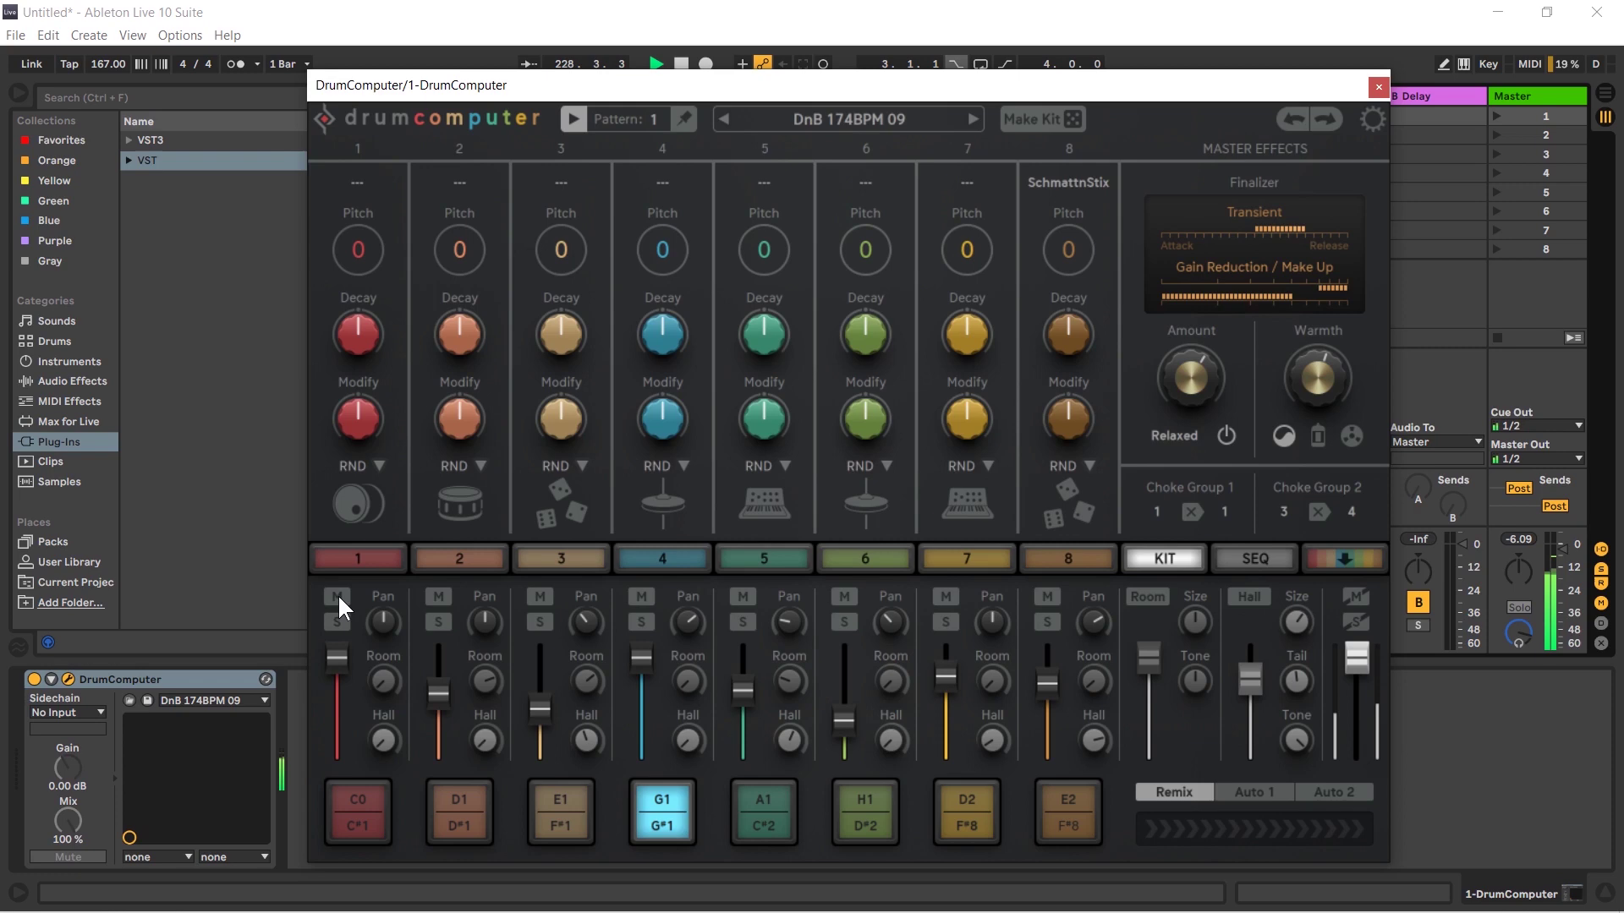
{"action": "left_click", "coordinate": [438, 597]}
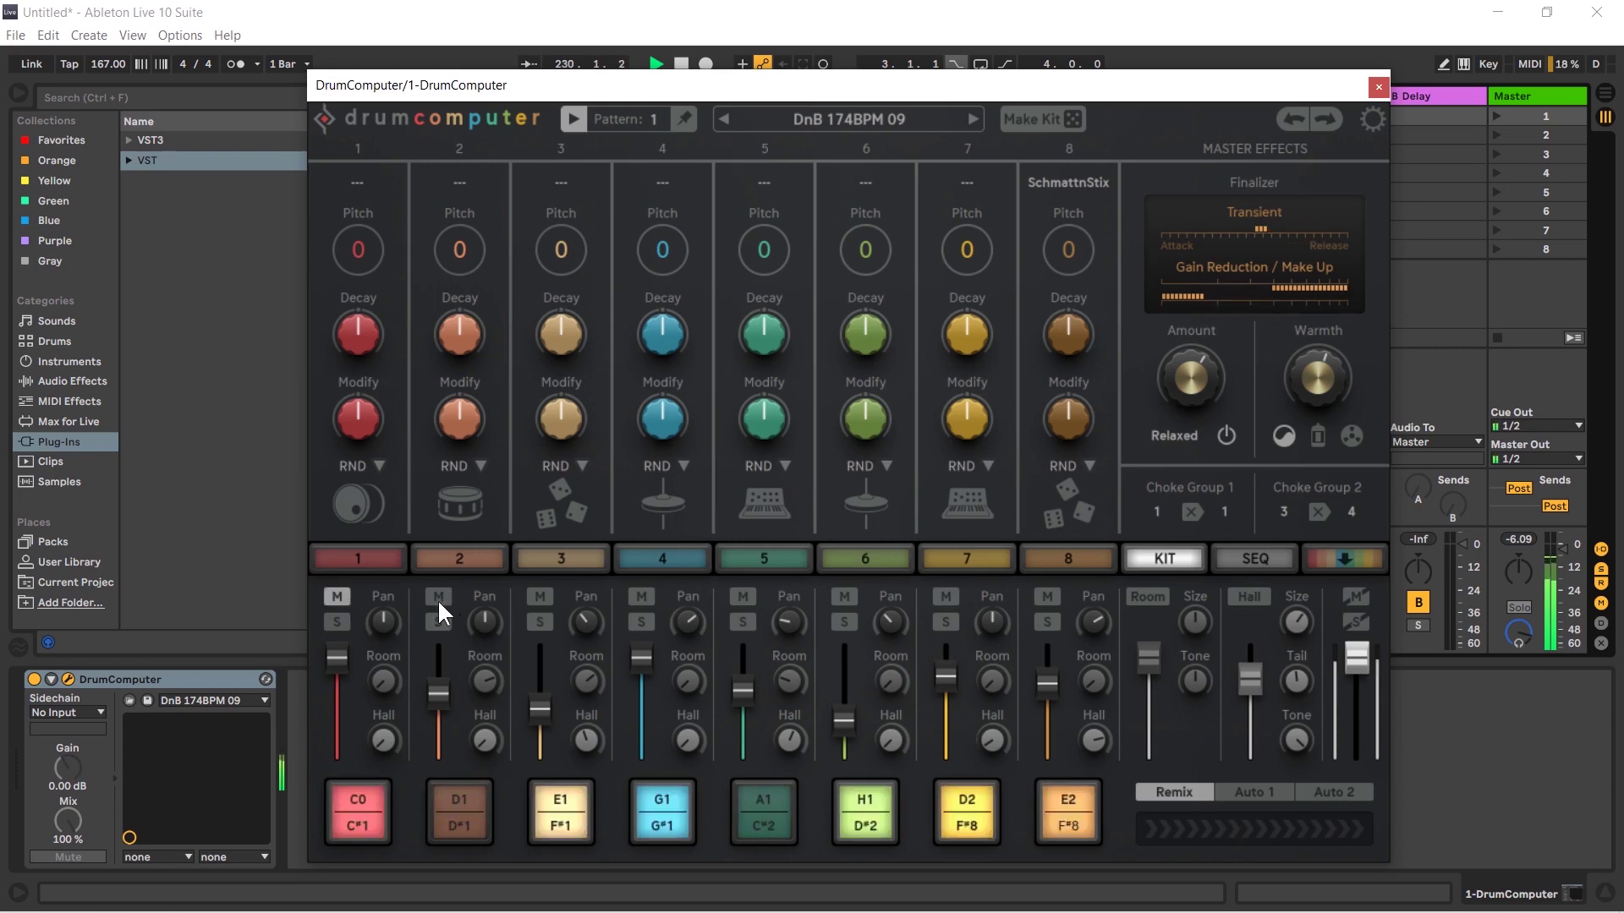
{"action": "left_click", "coordinate": [640, 601]}
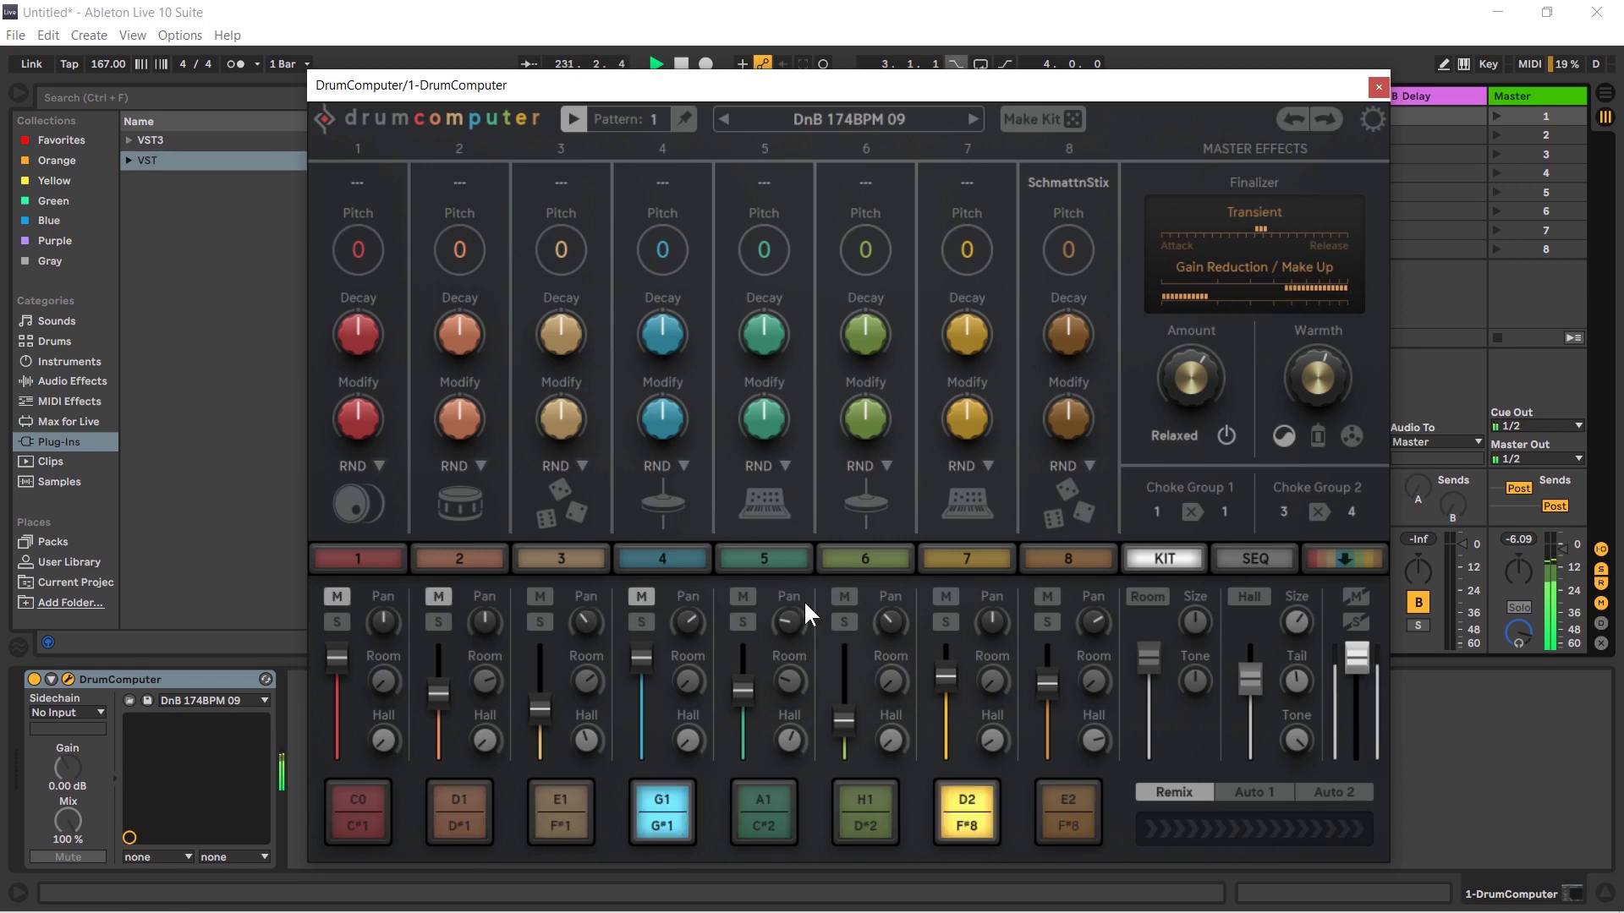
{"action": "left_click", "coordinate": [852, 594]}
{"action": "left_click", "coordinate": [849, 592]}
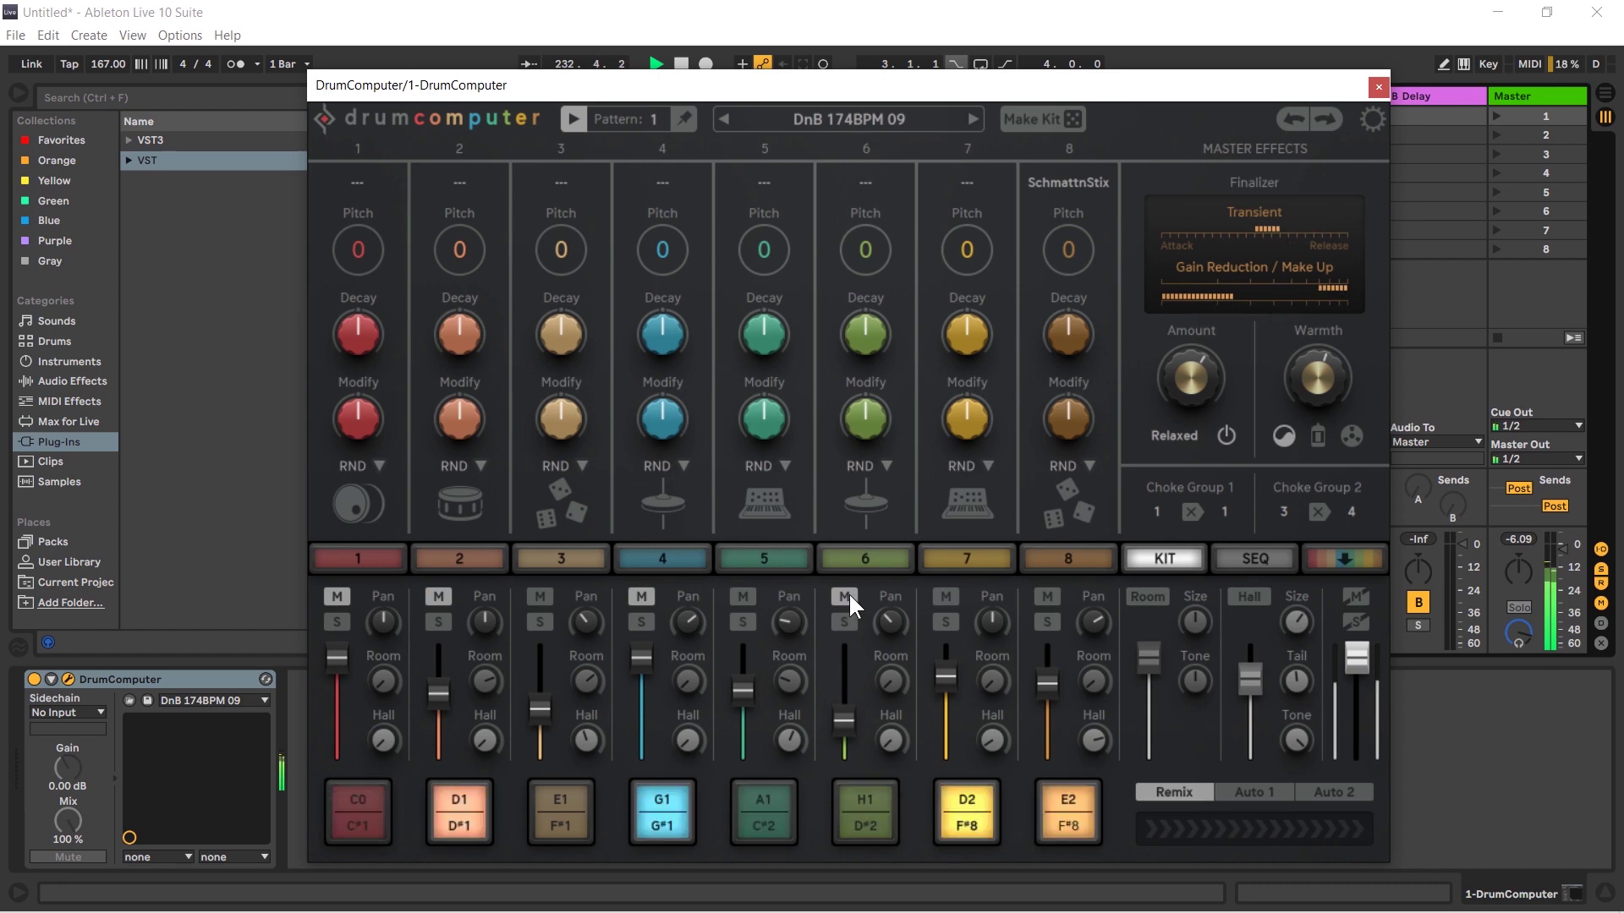
{"action": "left_click", "coordinate": [642, 597]}
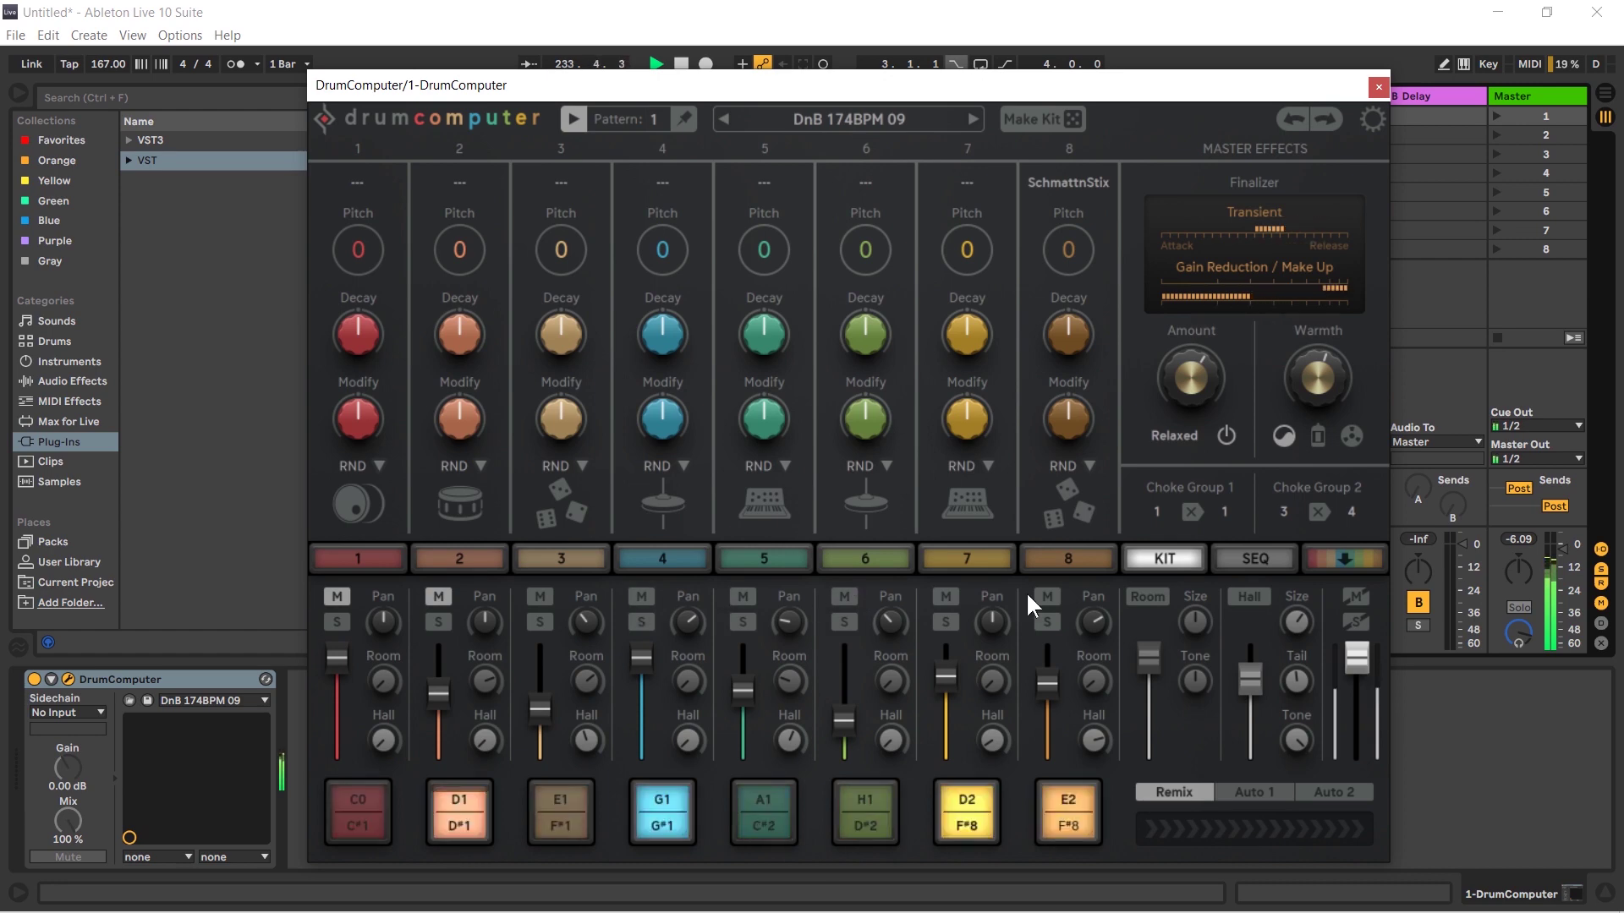
{"action": "left_click", "coordinate": [1357, 597]}
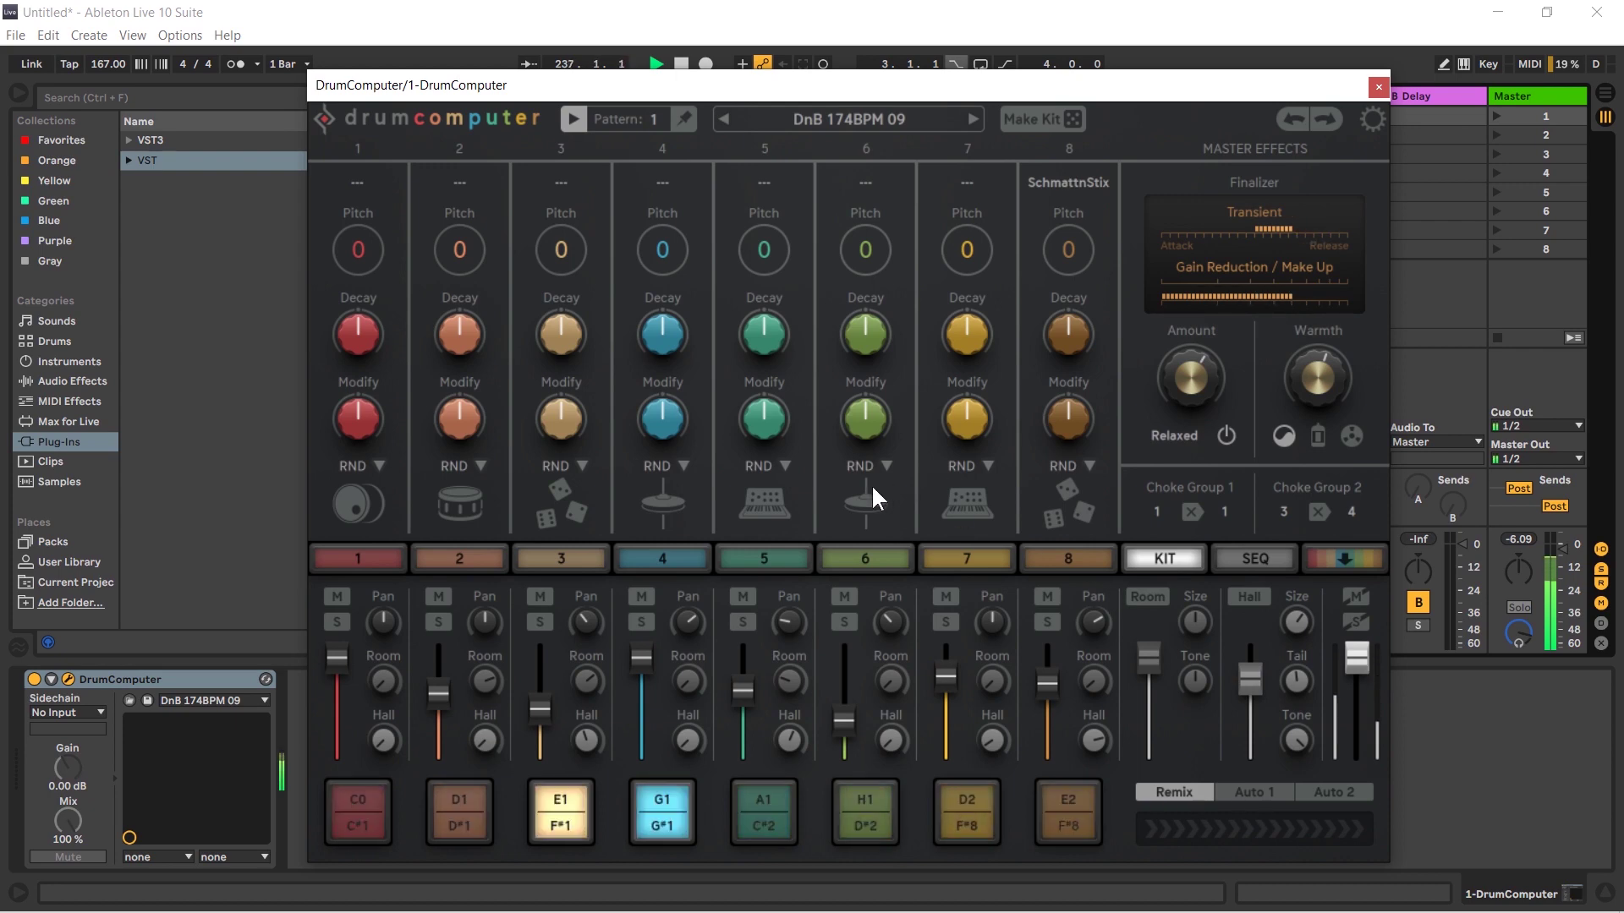
Solo DrumComputer channels 1, 2 and 5.
{"action": "left_click", "coordinate": [336, 623]}
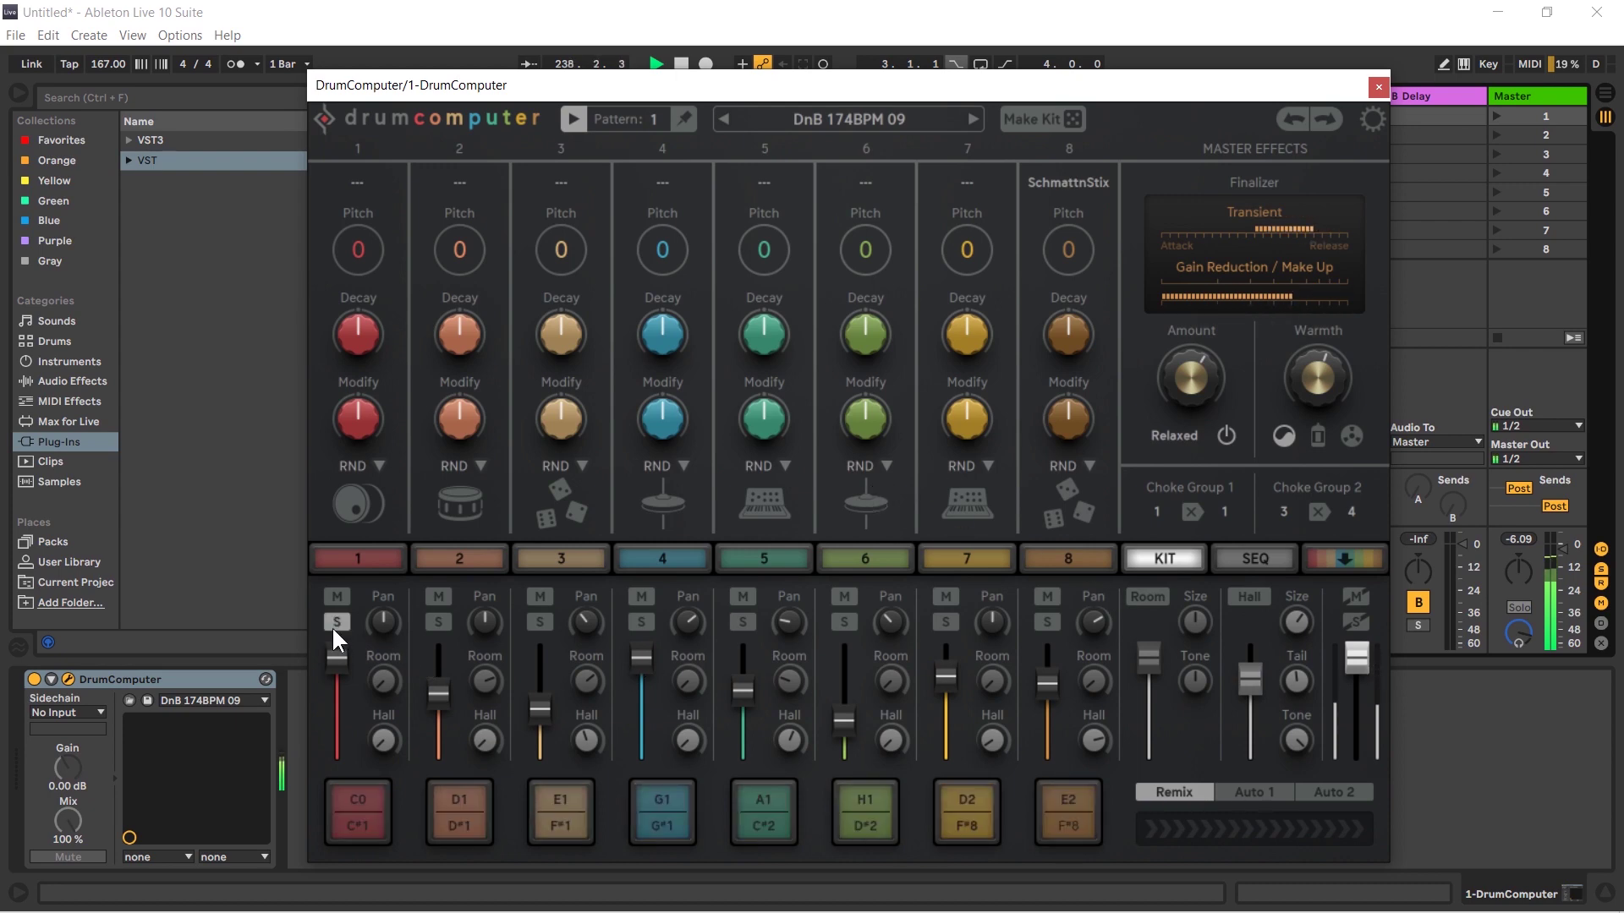
{"action": "left_click", "coordinate": [440, 623]}
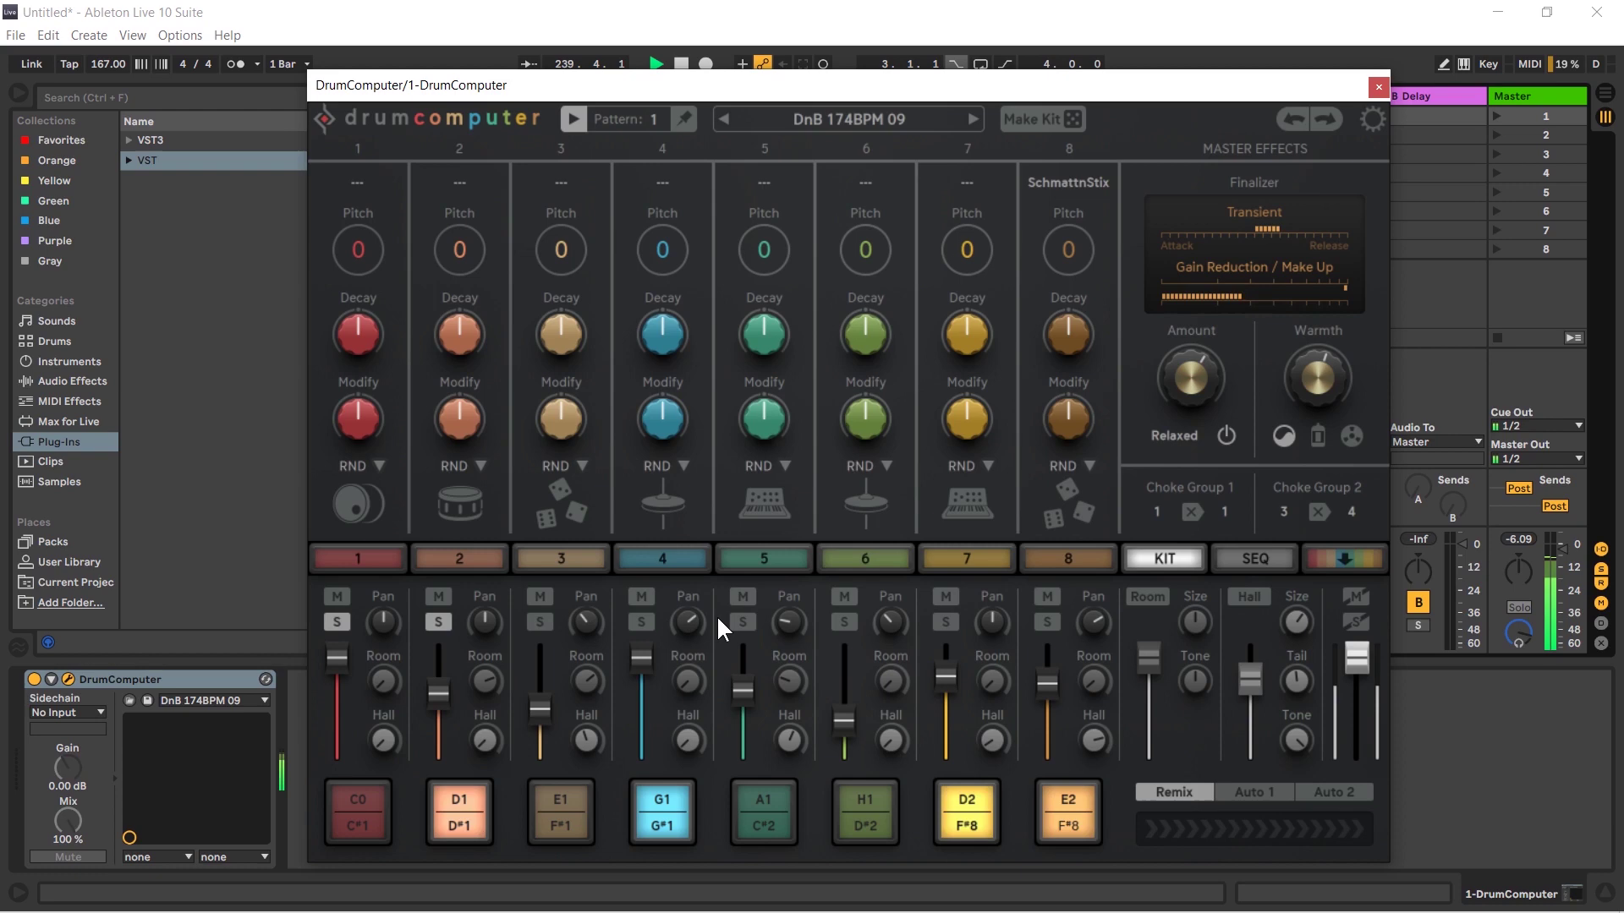
{"action": "left_click", "coordinate": [744, 622]}
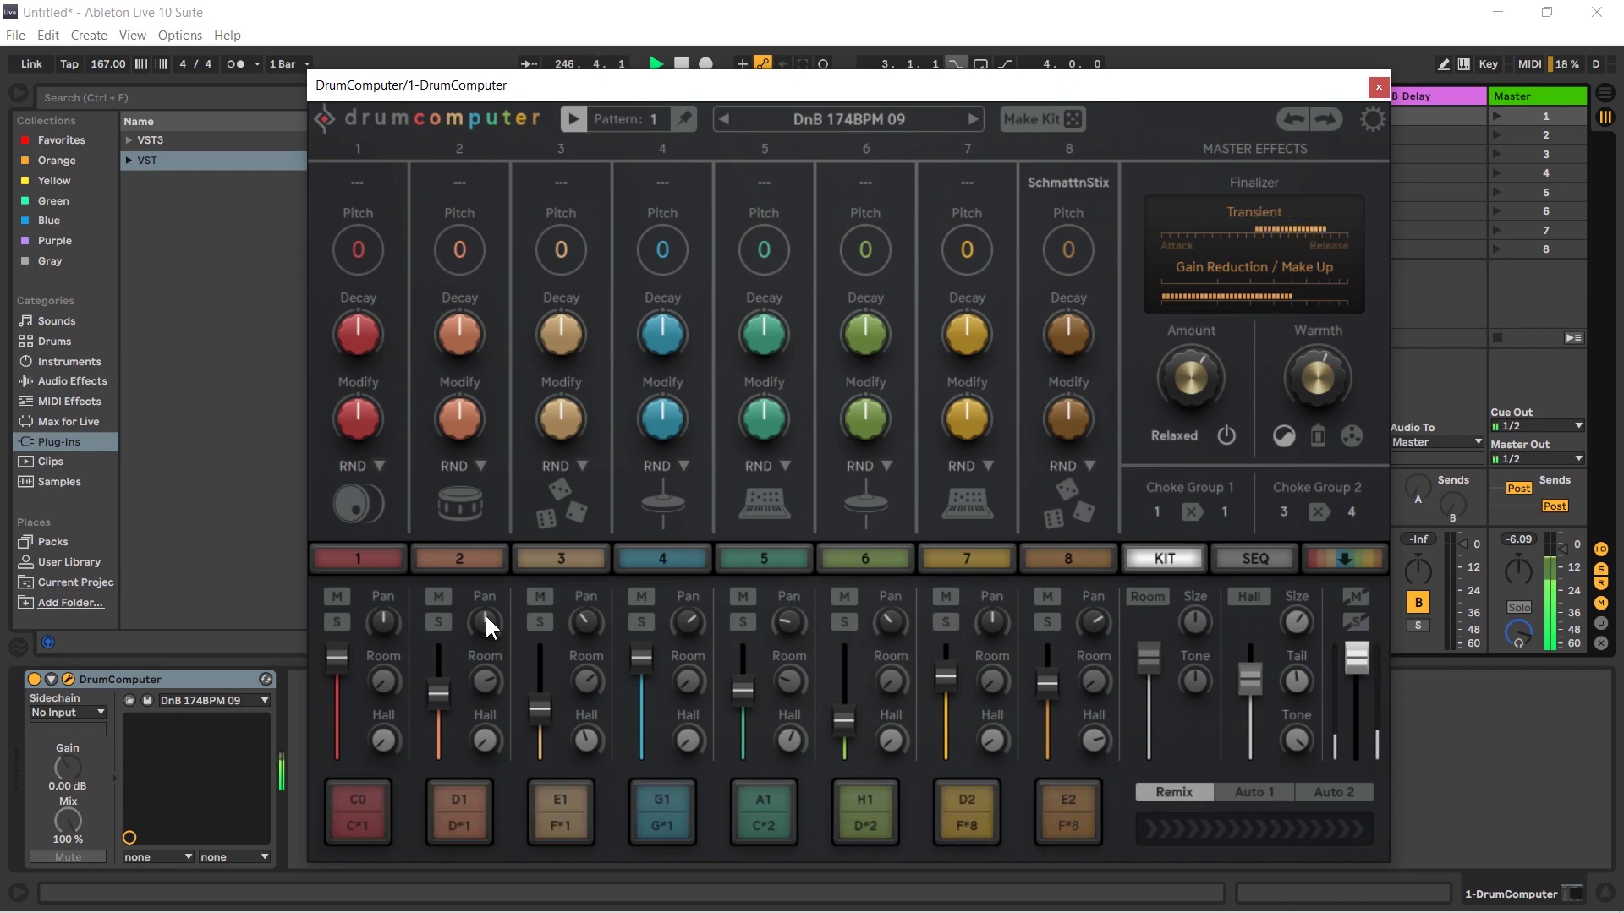
Pan channel 2 off centre, then reset the pans of channels 2 and 3 to centre.
{"action": "left_click_drag", "start_coordinate": [485, 614], "coordinate": [489, 656]}
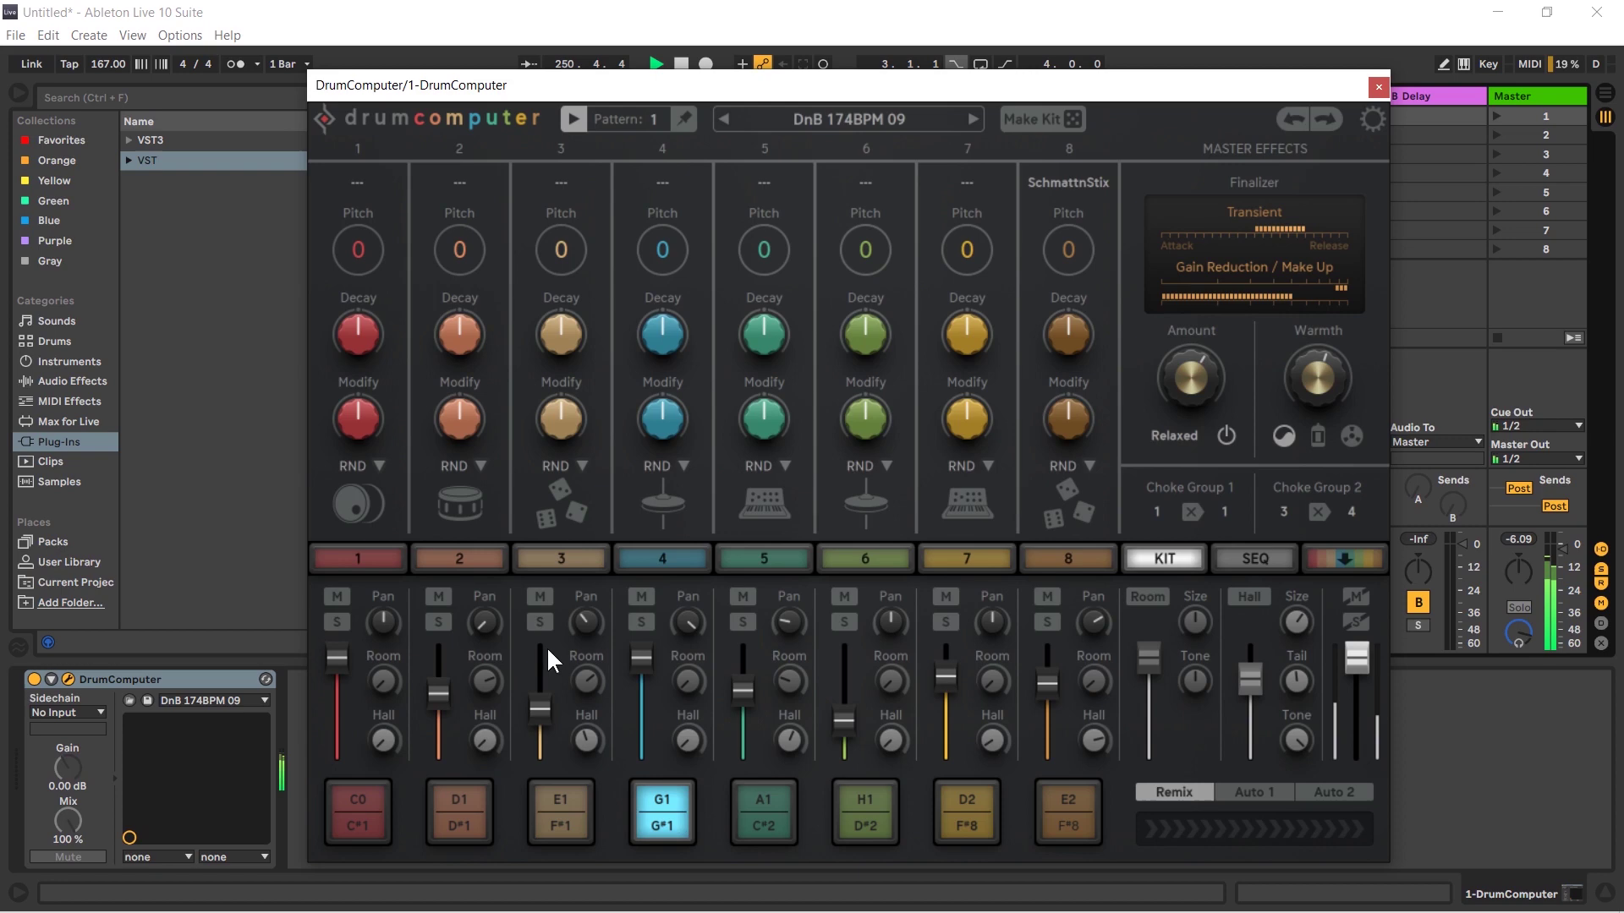
{"action": "double_click", "coordinate": [487, 625]}
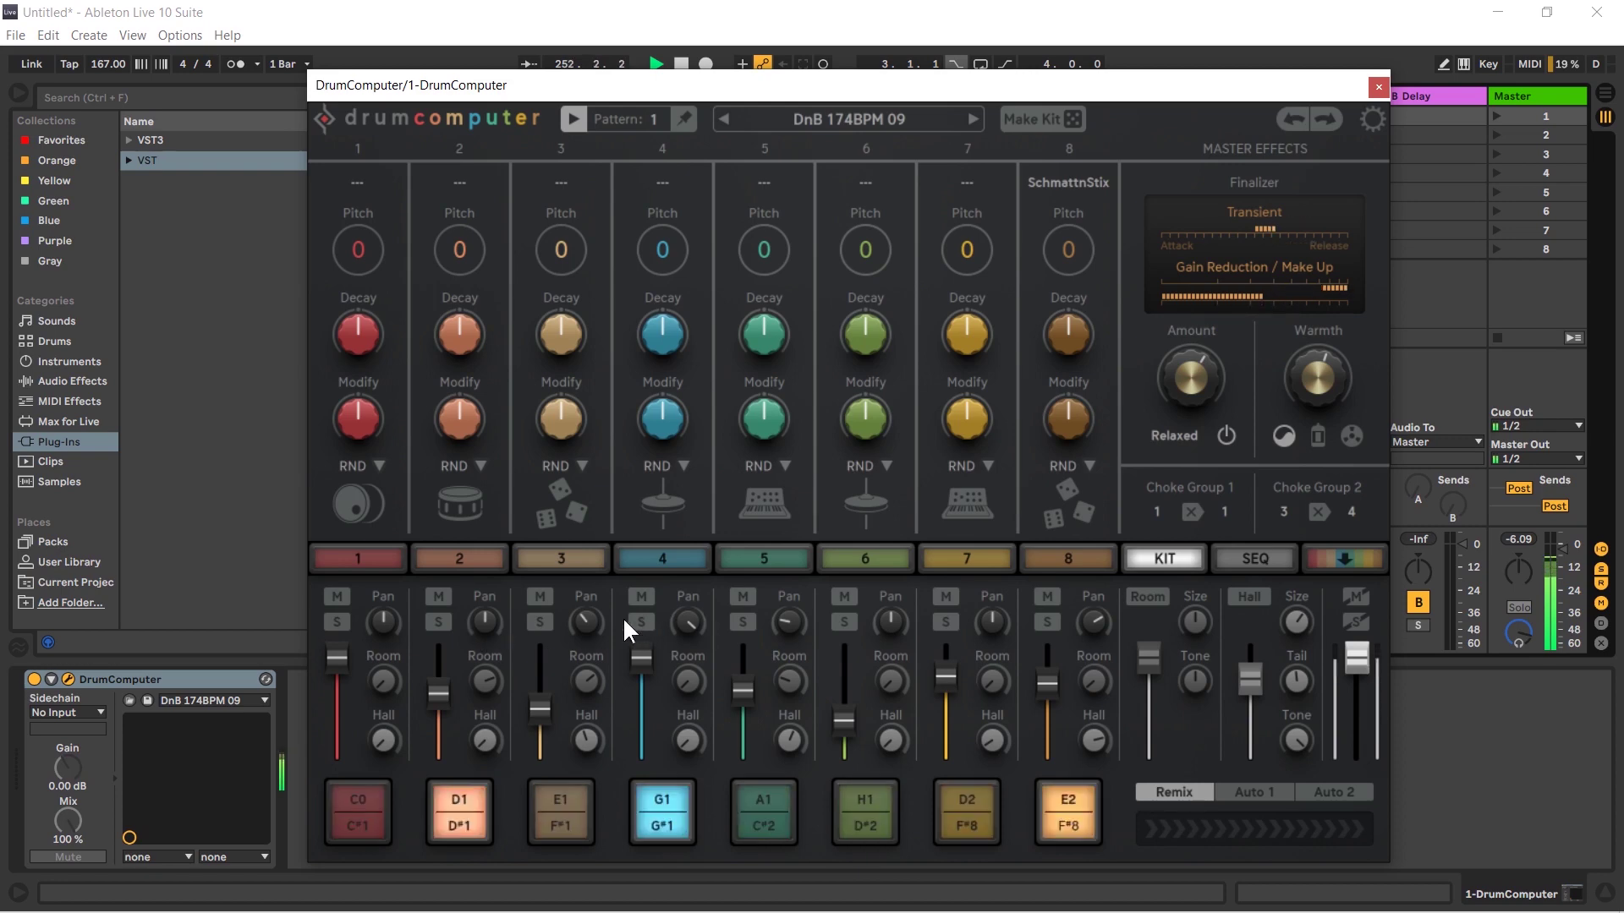
{"action": "double_click", "coordinate": [582, 621]}
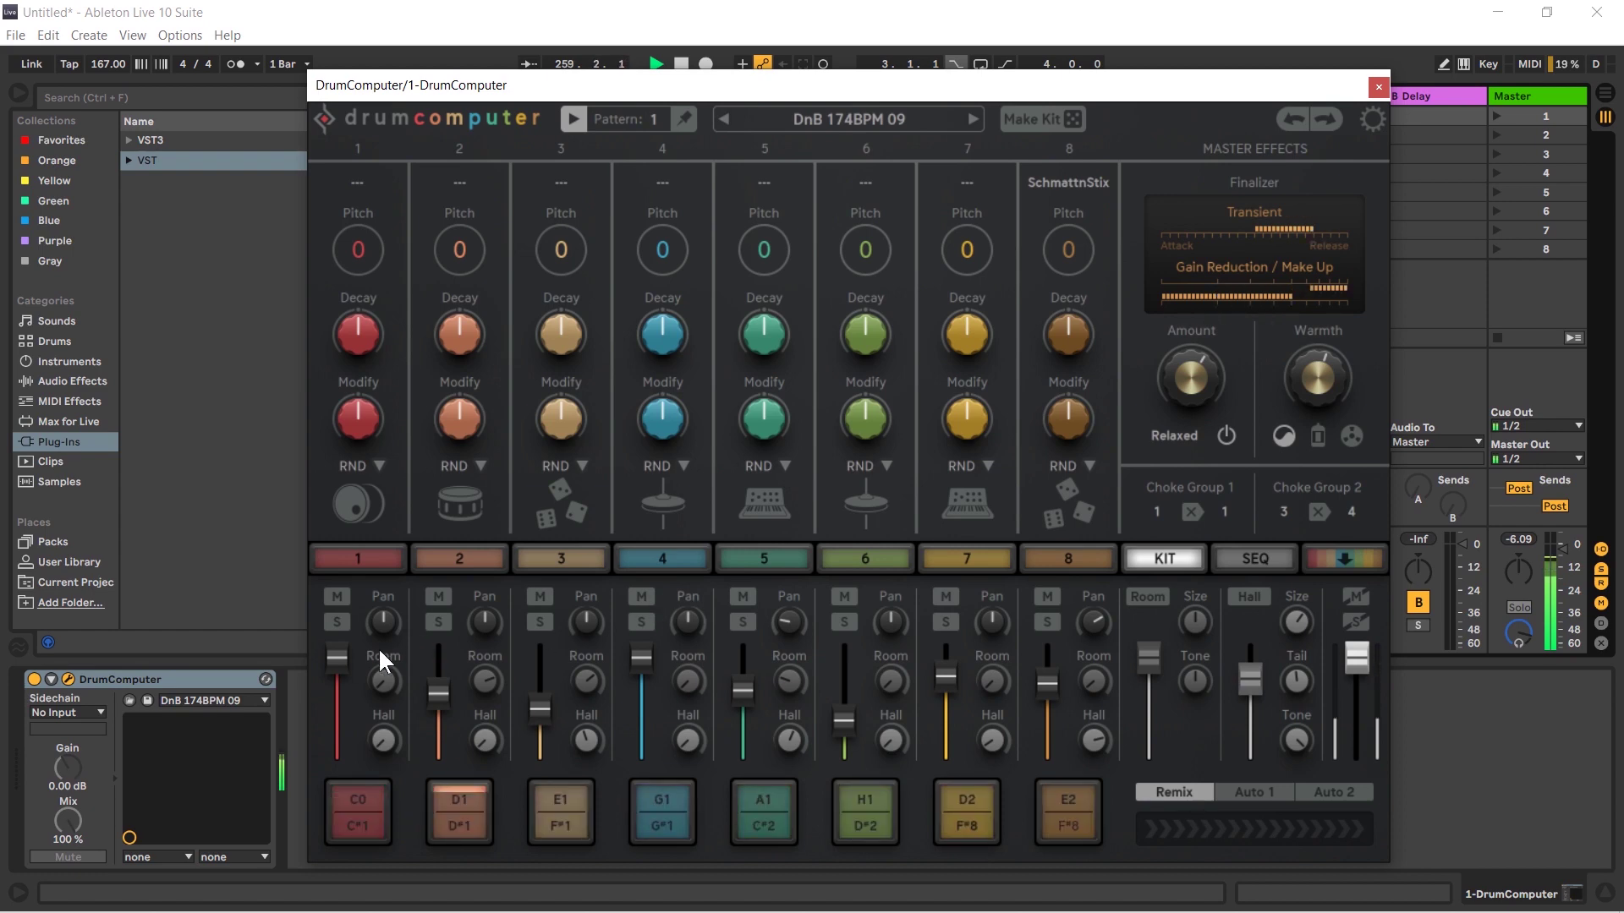
Lower channel 1's fader, raise channels 2, 3, 5 and 6, and readjust channels 7 and 8.
{"action": "left_click_drag", "start_coordinate": [338, 669], "coordinate": [337, 683]}
{"action": "mouse_move", "coordinate": [439, 689]}
{"action": "left_mouse_down"}
{"action": "mouse_move", "coordinate": [438, 673]}
{"action": "mouse_move", "coordinate": [439, 686]}
{"action": "left_mouse_up"}
{"action": "left_click_drag", "start_coordinate": [537, 702], "coordinate": [540, 689]}
{"action": "left_click_drag", "start_coordinate": [743, 695], "coordinate": [742, 684]}
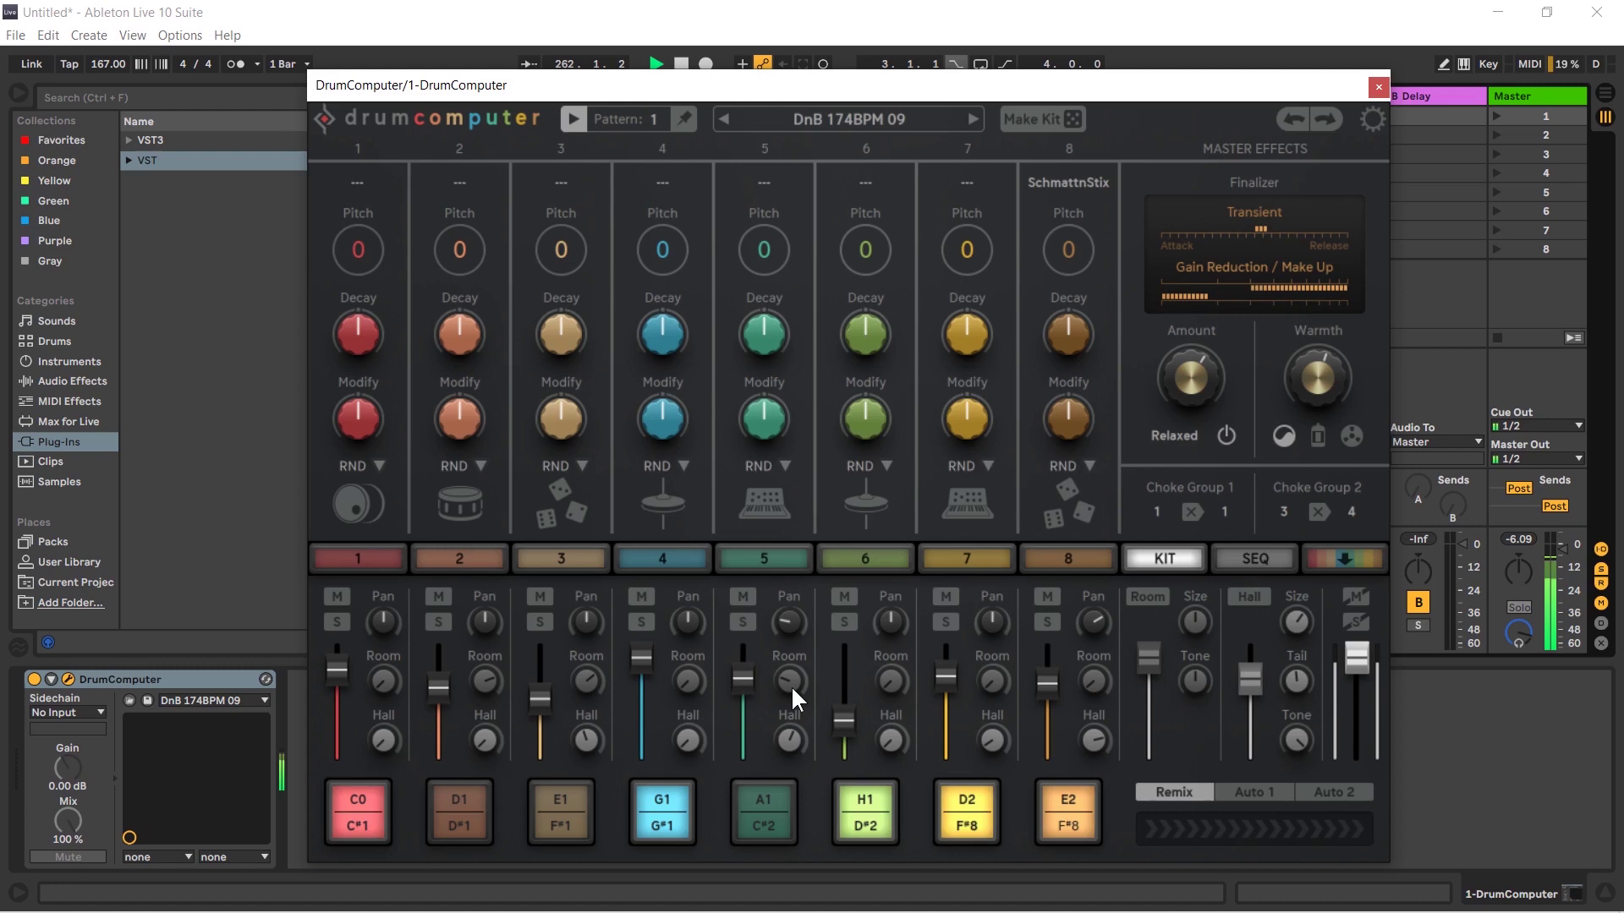
{"action": "left_click_drag", "start_coordinate": [846, 718], "coordinate": [844, 704]}
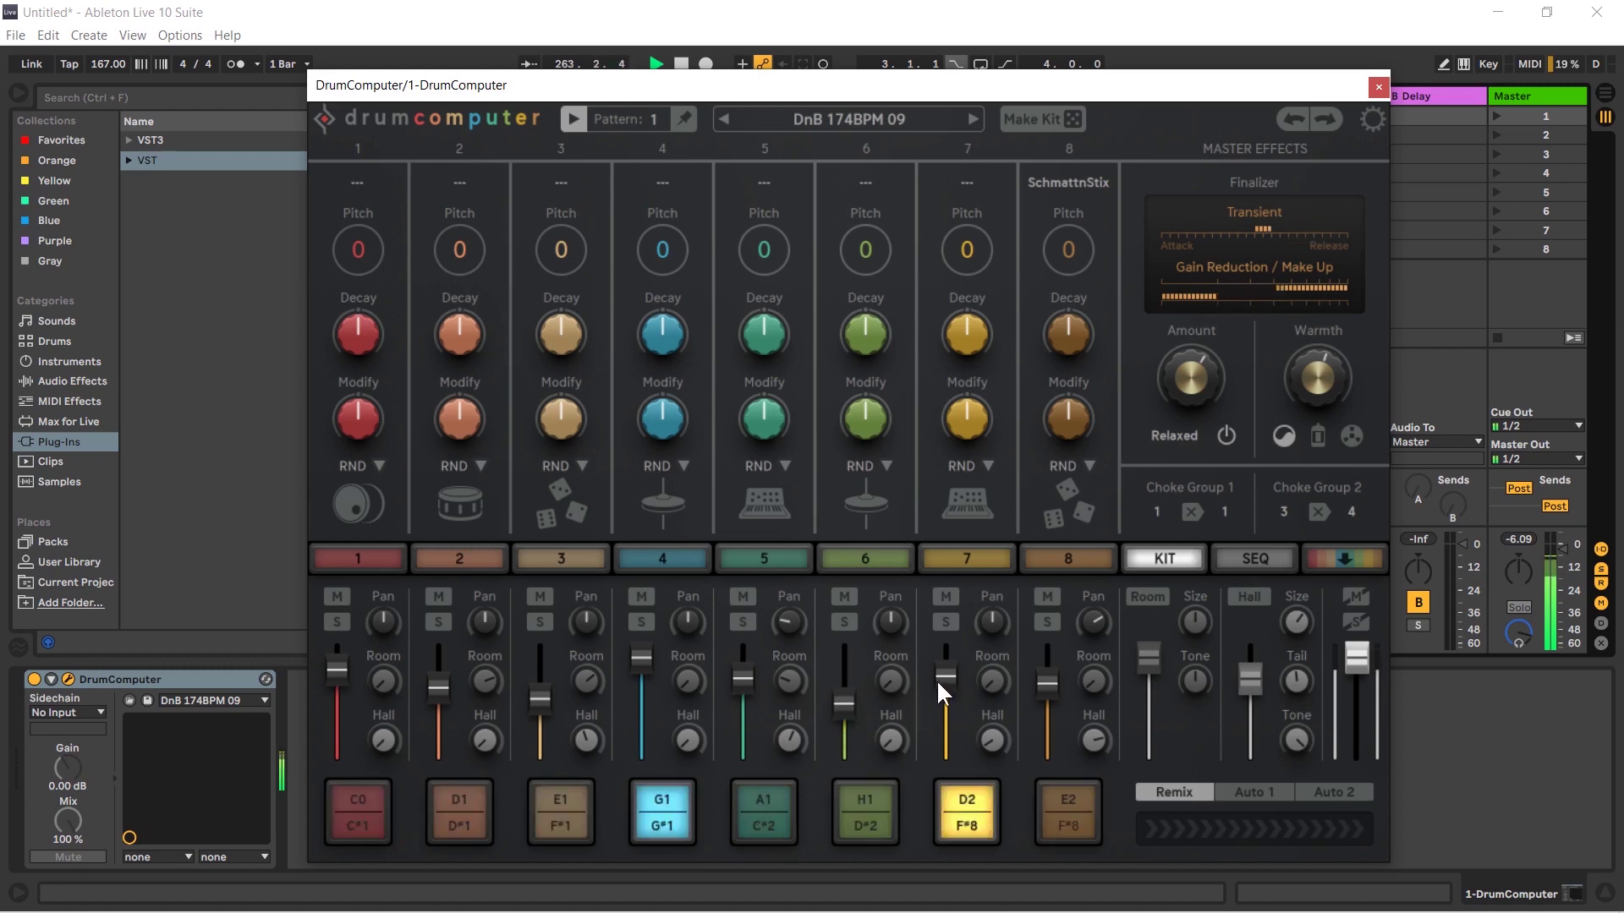
{"action": "left_click_drag", "start_coordinate": [1036, 684], "coordinate": [1036, 697]}
{"action": "mouse_move", "coordinate": [942, 685]}
{"action": "left_mouse_down"}
{"action": "mouse_move", "coordinate": [946, 698]}
{"action": "mouse_move", "coordinate": [940, 682]}
{"action": "left_mouse_up"}
{"action": "left_click_drag", "start_coordinate": [1042, 704], "coordinate": [1043, 687]}
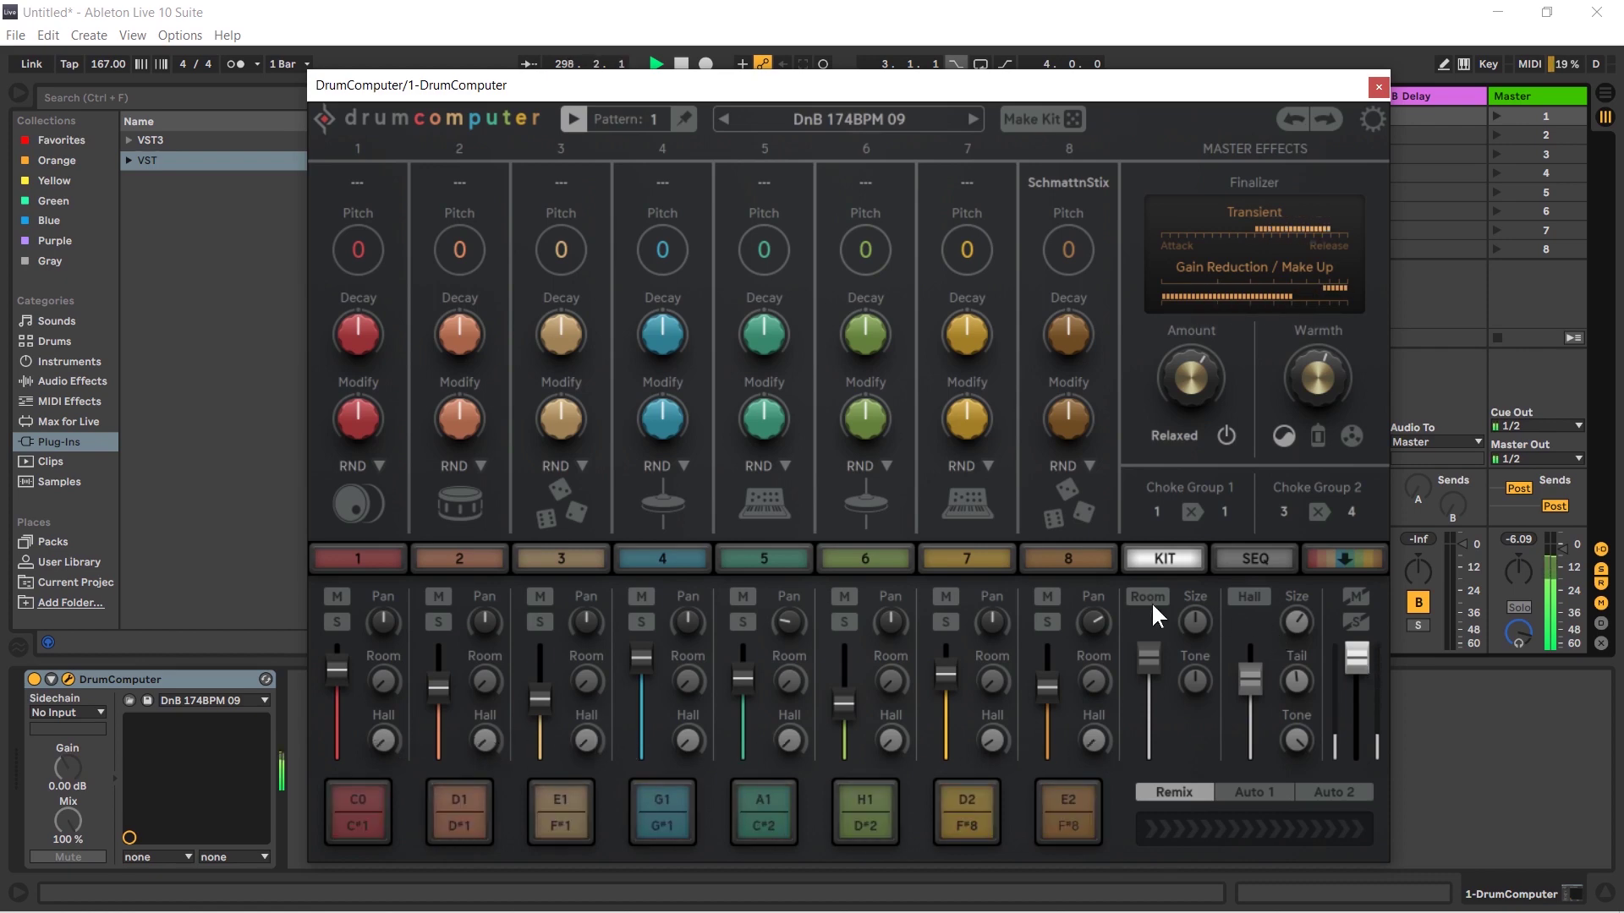
Solo channel 2 and set the Room reverb to 63.5% size and 76.5% tone.
{"action": "left_click", "coordinate": [433, 620]}
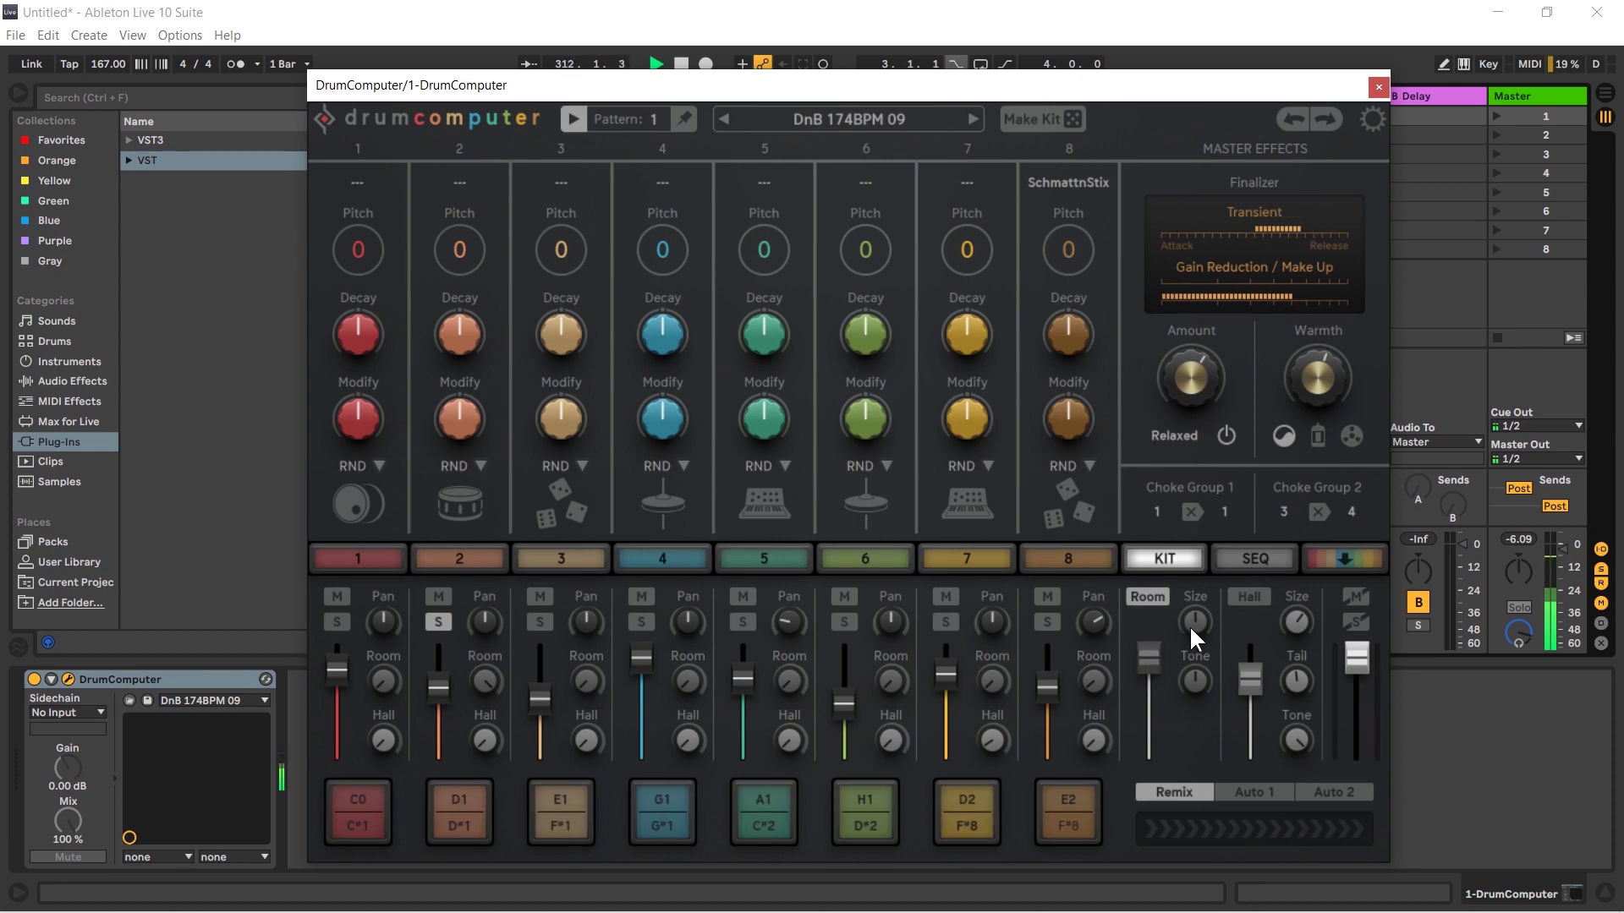
{"action": "left_click_drag", "start_coordinate": [1189, 626], "coordinate": [1189, 586]}
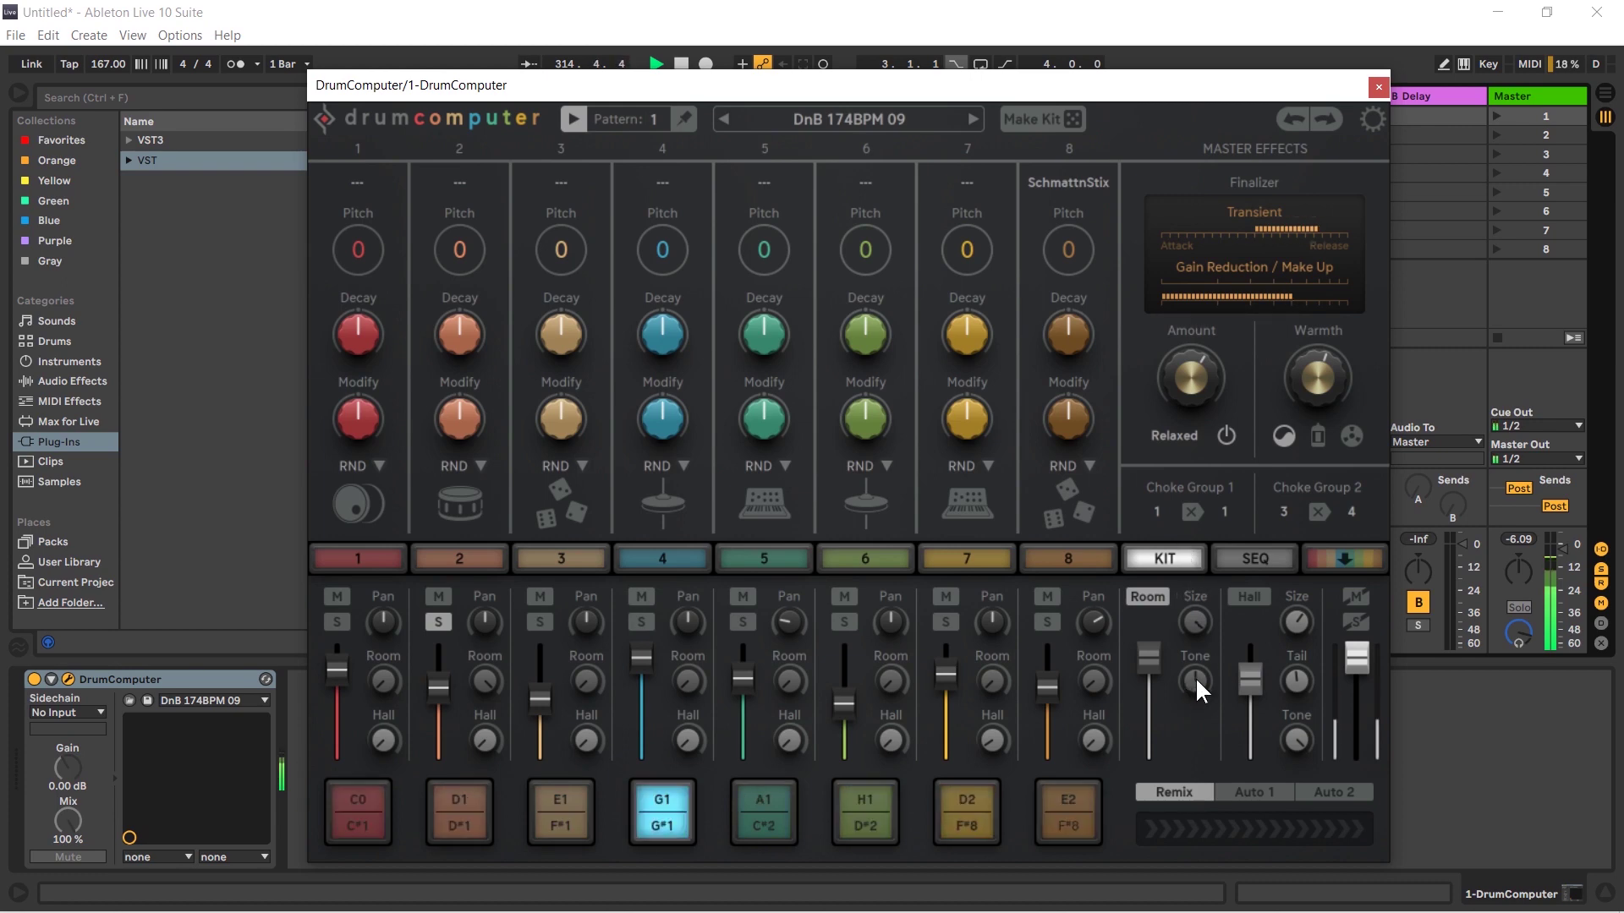
{"action": "mouse_move", "coordinate": [1195, 677]}
{"action": "left_mouse_down"}
{"action": "mouse_move", "coordinate": [1190, 611]}
{"action": "mouse_move", "coordinate": [1201, 687]}
{"action": "left_mouse_up"}
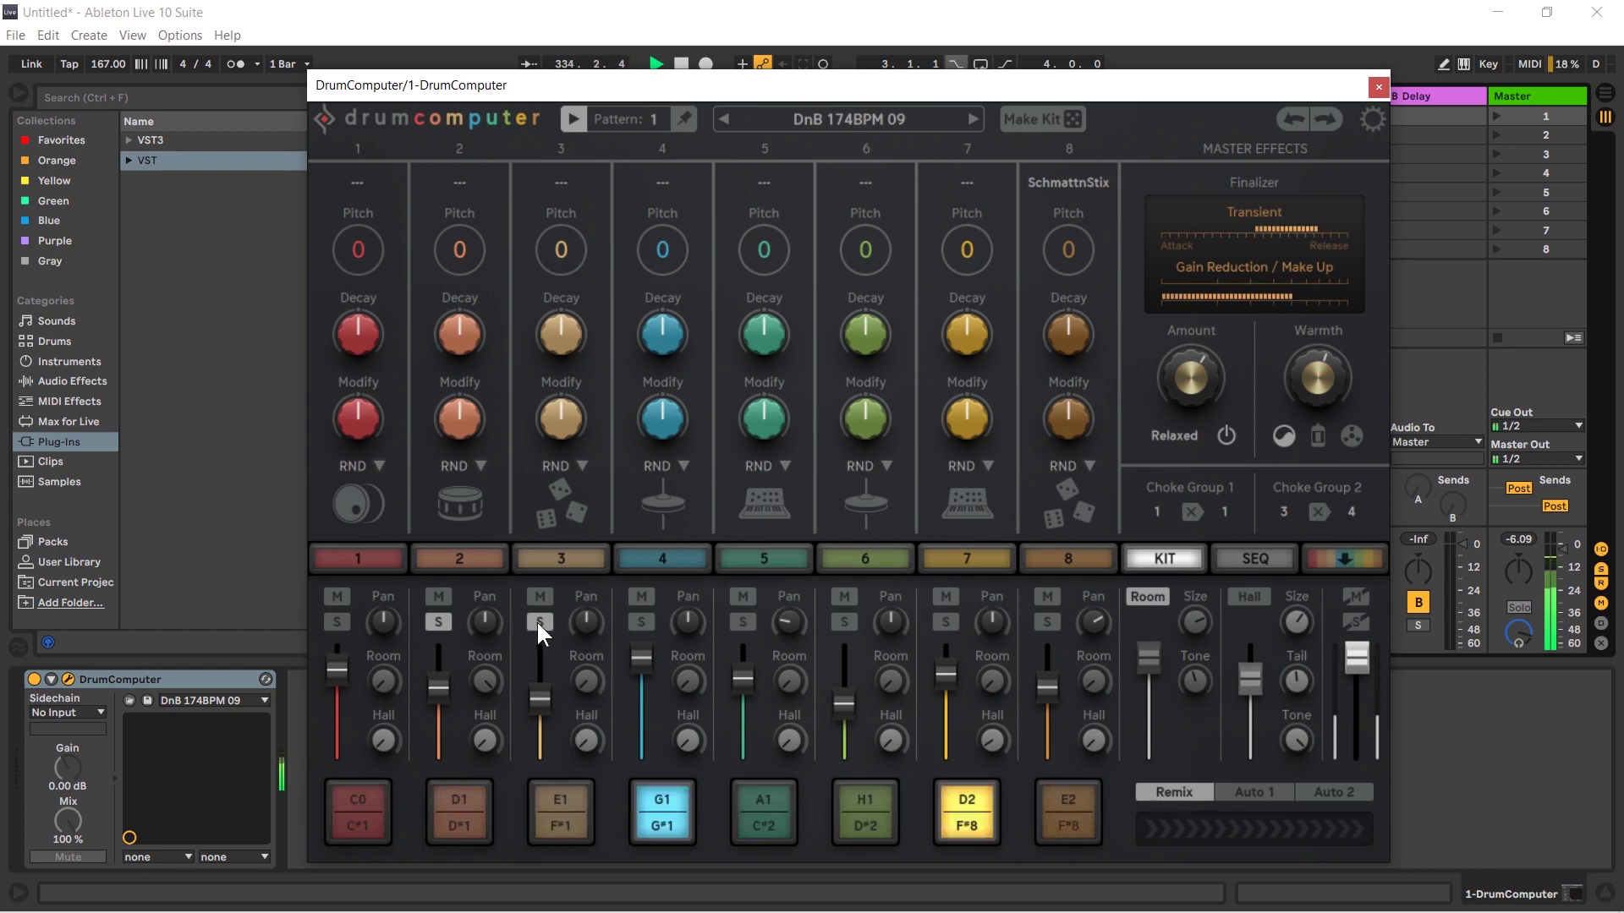
Raise channel 3's fader, solo channels 4 and 6, then unsolo channel 6.
{"action": "mouse_move", "coordinate": [537, 682]}
{"action": "left_mouse_down"}
{"action": "mouse_move", "coordinate": [541, 700]}
{"action": "mouse_move", "coordinate": [542, 687]}
{"action": "left_mouse_up"}
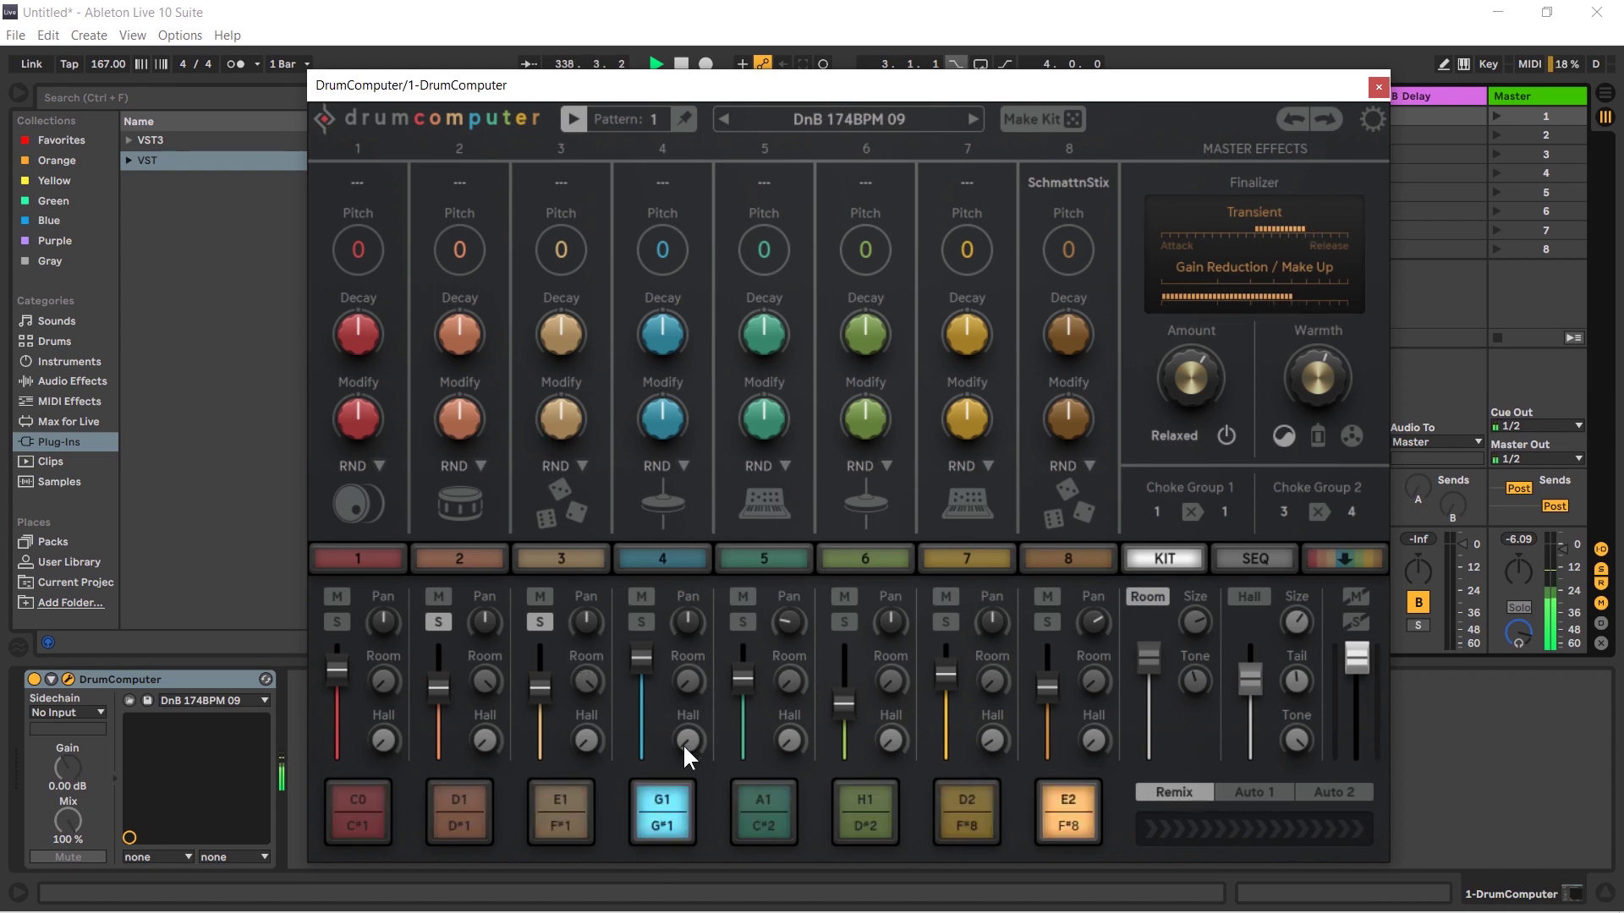
{"action": "left_click", "coordinate": [642, 623]}
{"action": "left_click", "coordinate": [845, 620]}
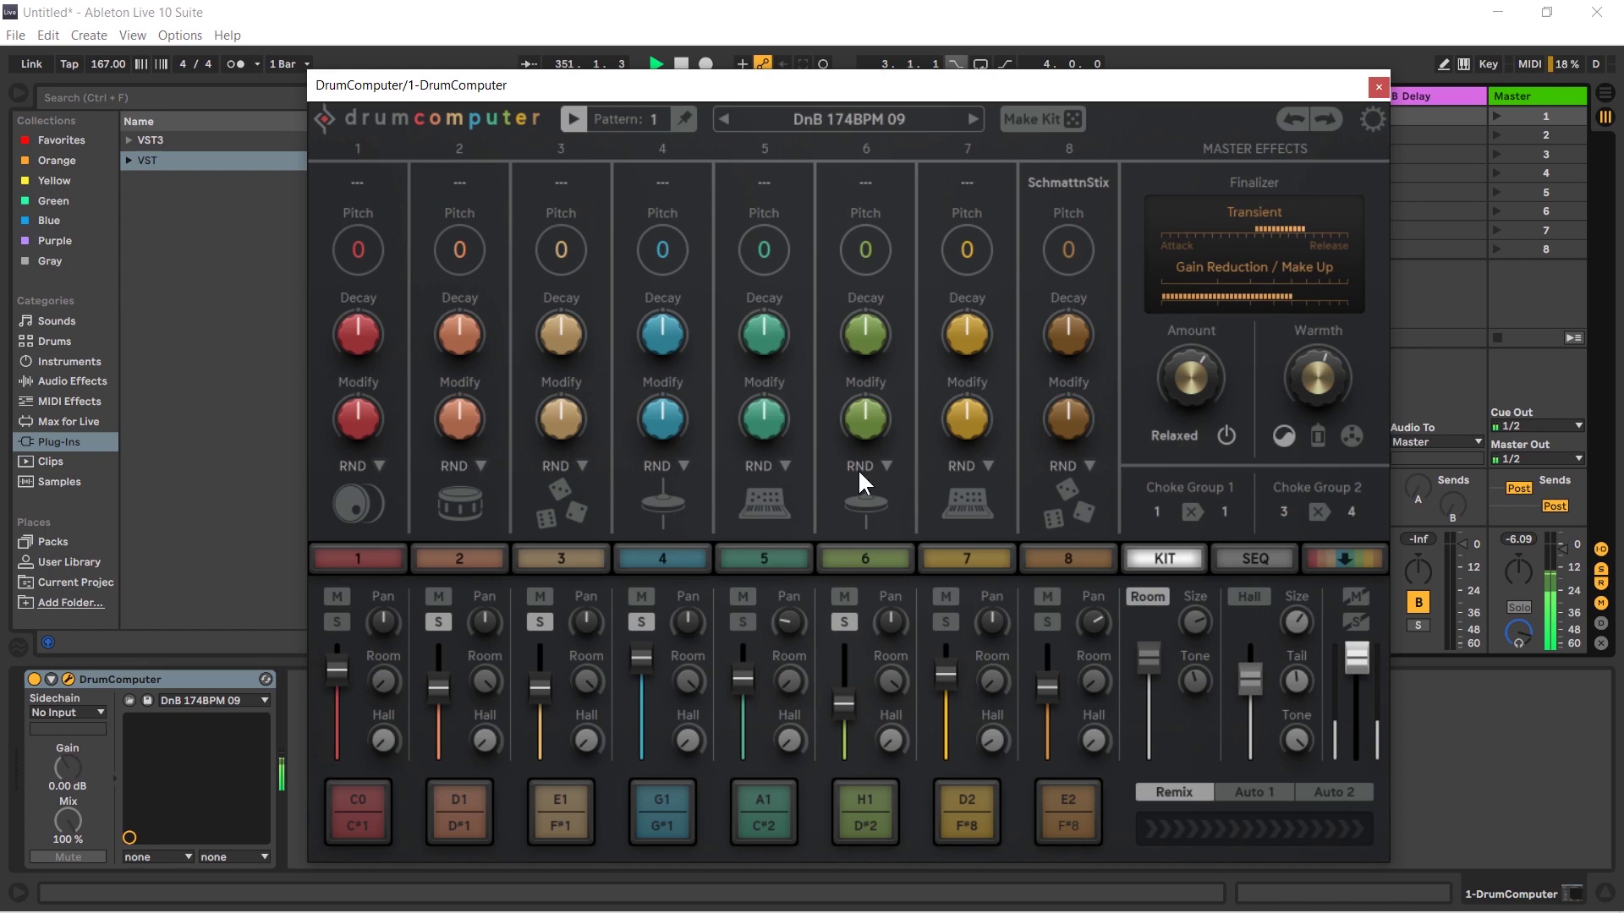
{"action": "left_click", "coordinate": [850, 618]}
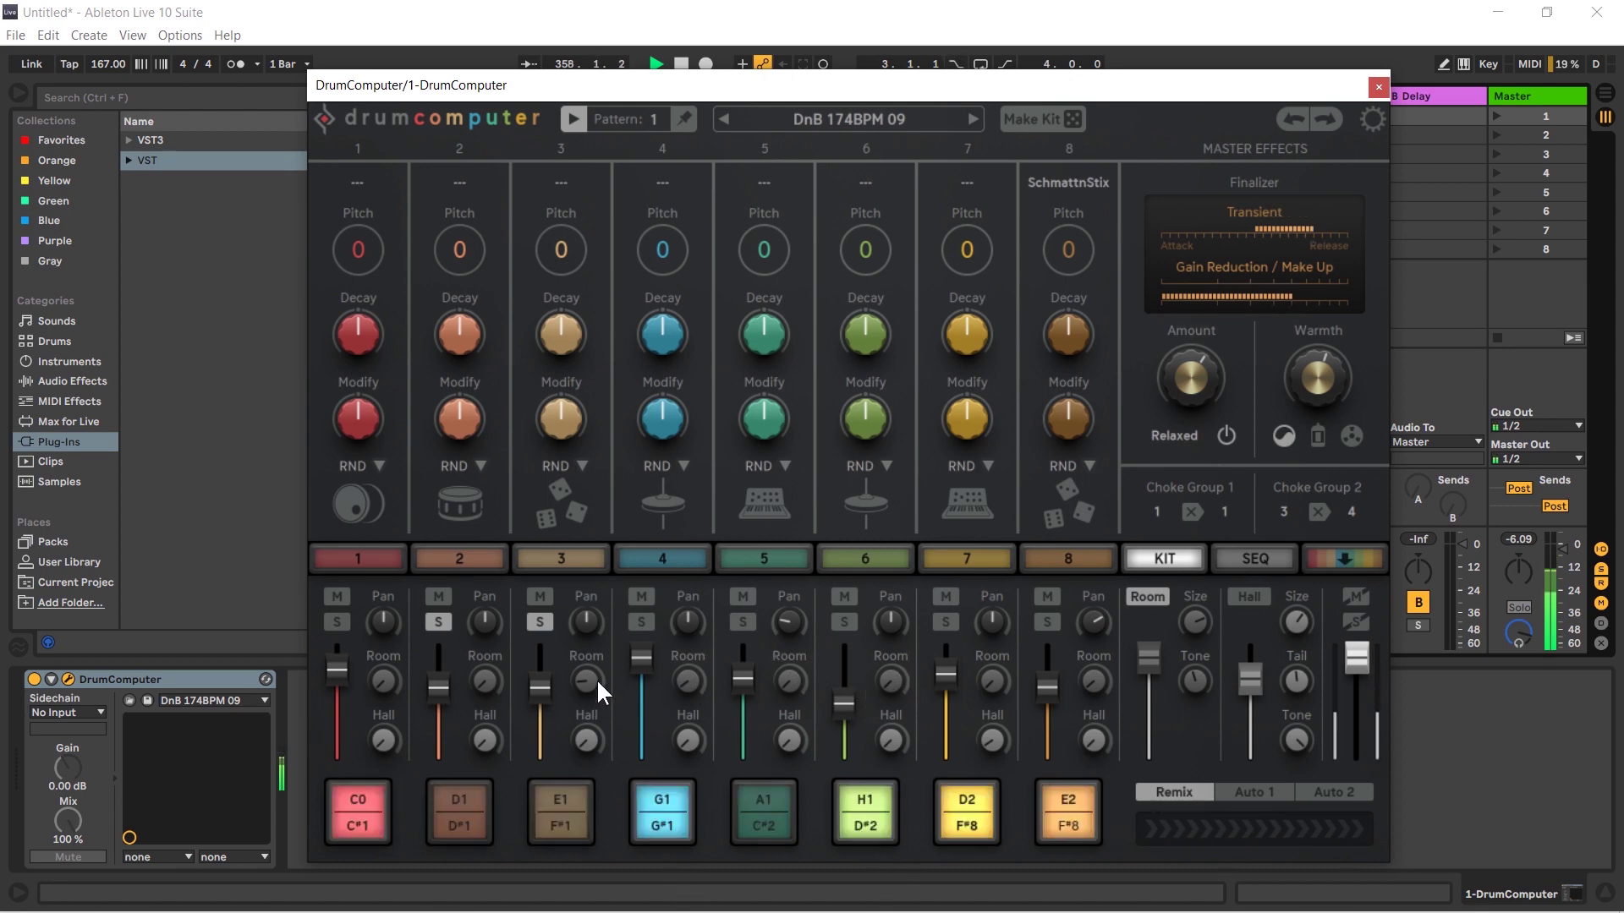
Swap the Room reverb for Hall, raise channel 2's Hall send, and enlarge Hall size to 98%.
{"action": "left_click", "coordinate": [1132, 602]}
{"action": "left_click", "coordinate": [1252, 597]}
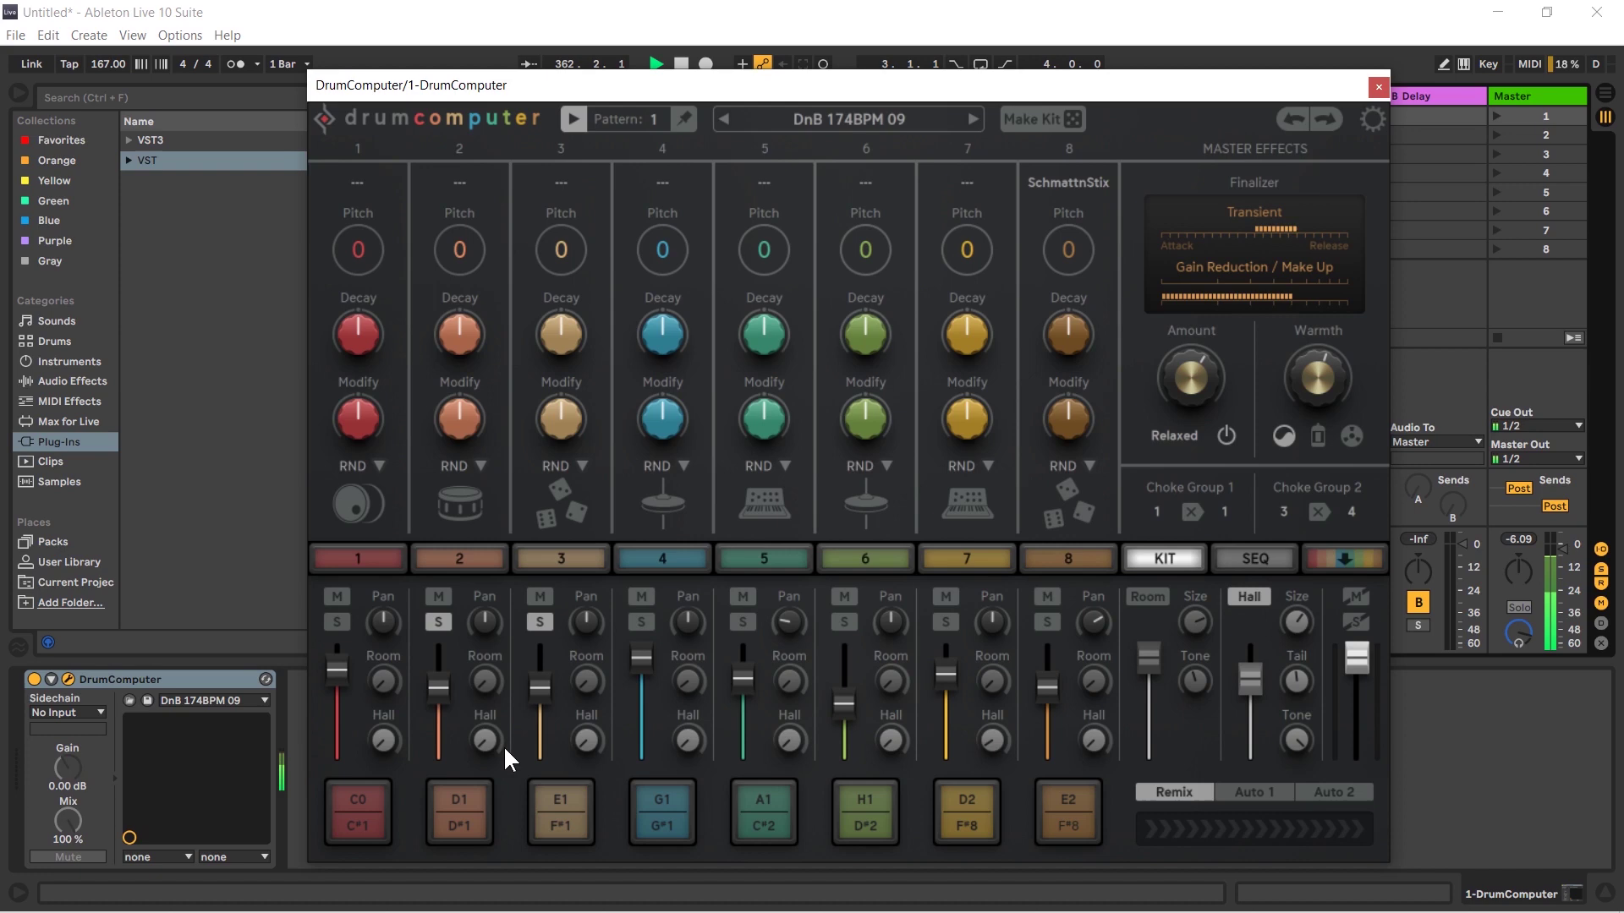
{"action": "left_click_drag", "start_coordinate": [482, 742], "coordinate": [463, 567]}
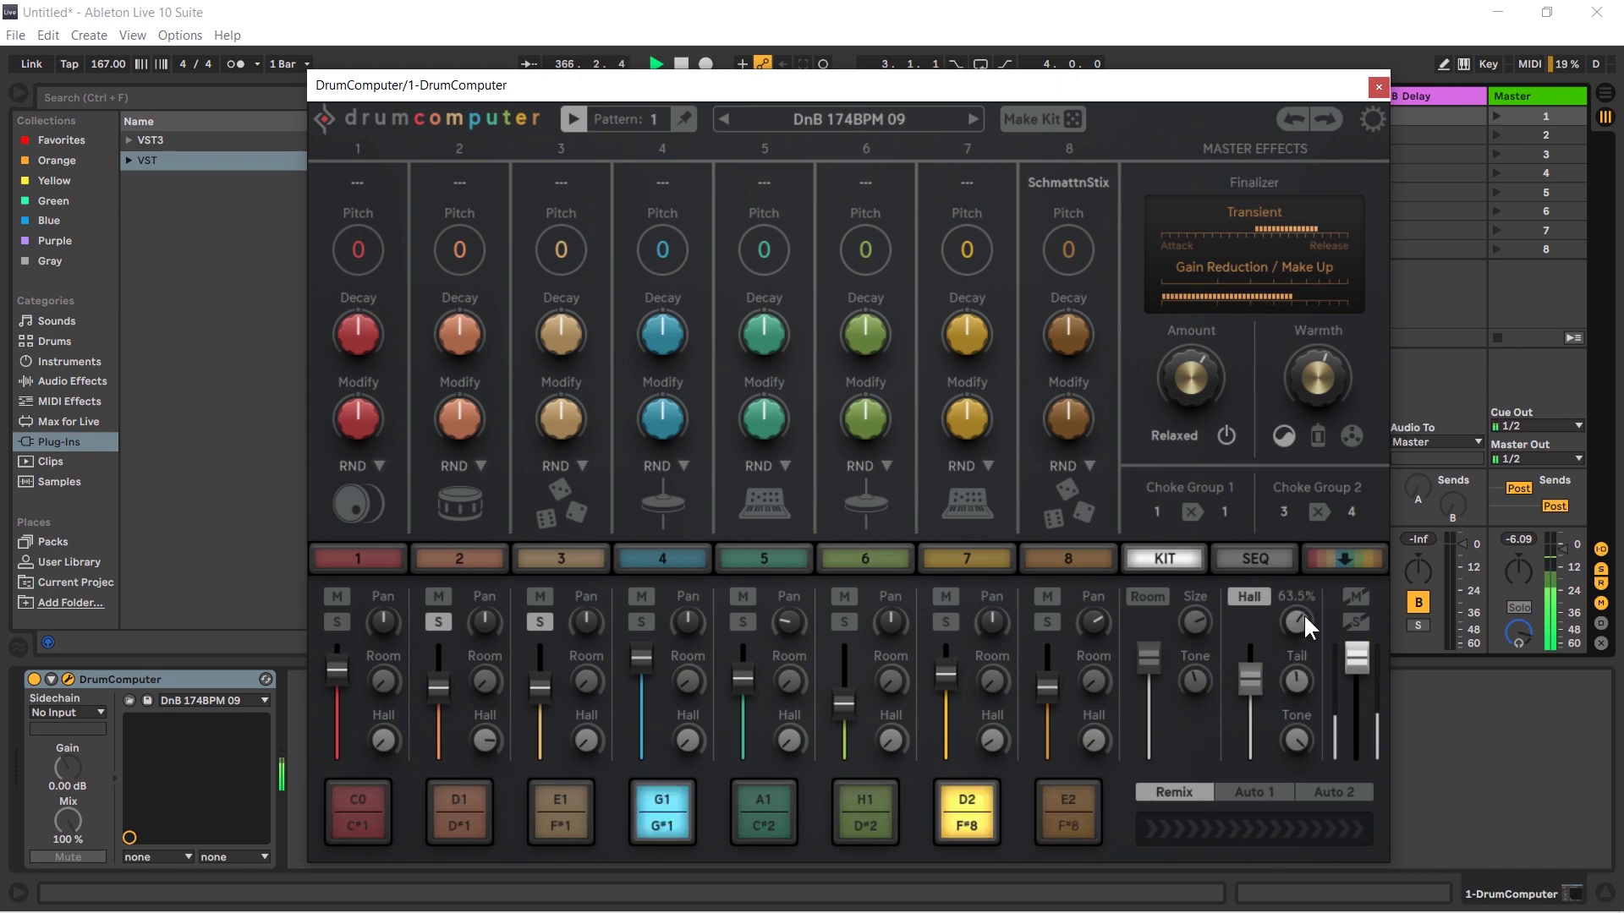
{"action": "left_click_drag", "start_coordinate": [1303, 613], "coordinate": [1280, 543]}
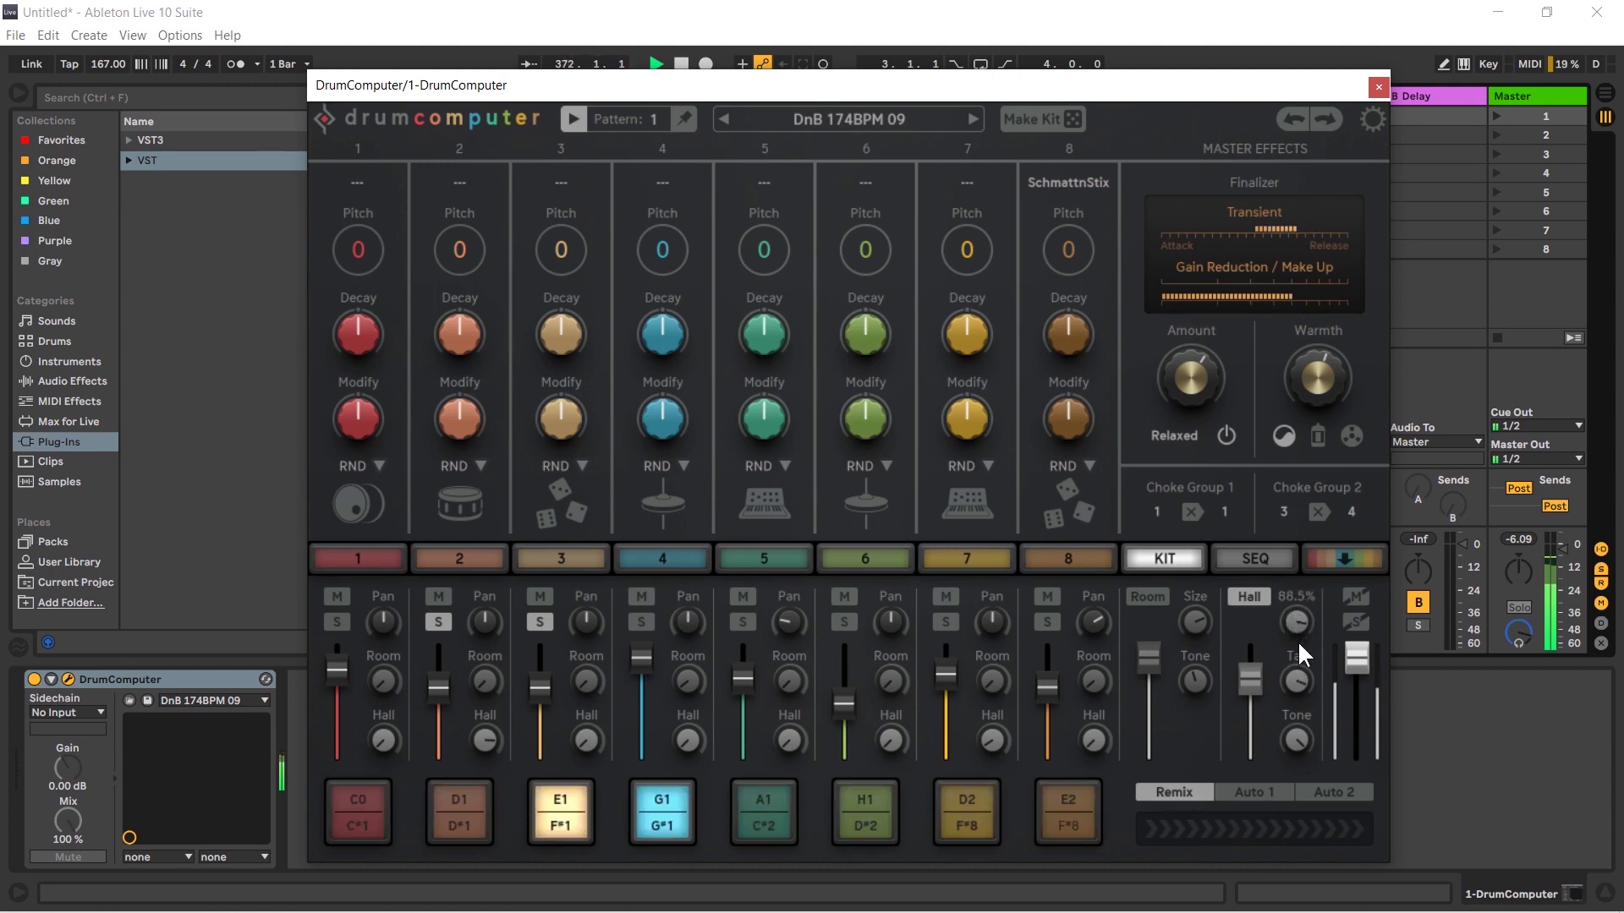
Shorten the Hall tail to 35%, nudge channel 2's volume up, and remove its Hall send.
{"action": "left_click", "coordinate": [1303, 736]}
{"action": "mouse_move", "coordinate": [1307, 732]}
{"action": "left_mouse_down"}
{"action": "mouse_move", "coordinate": [1297, 788]}
{"action": "mouse_move", "coordinate": [1281, 717]}
{"action": "left_mouse_up"}
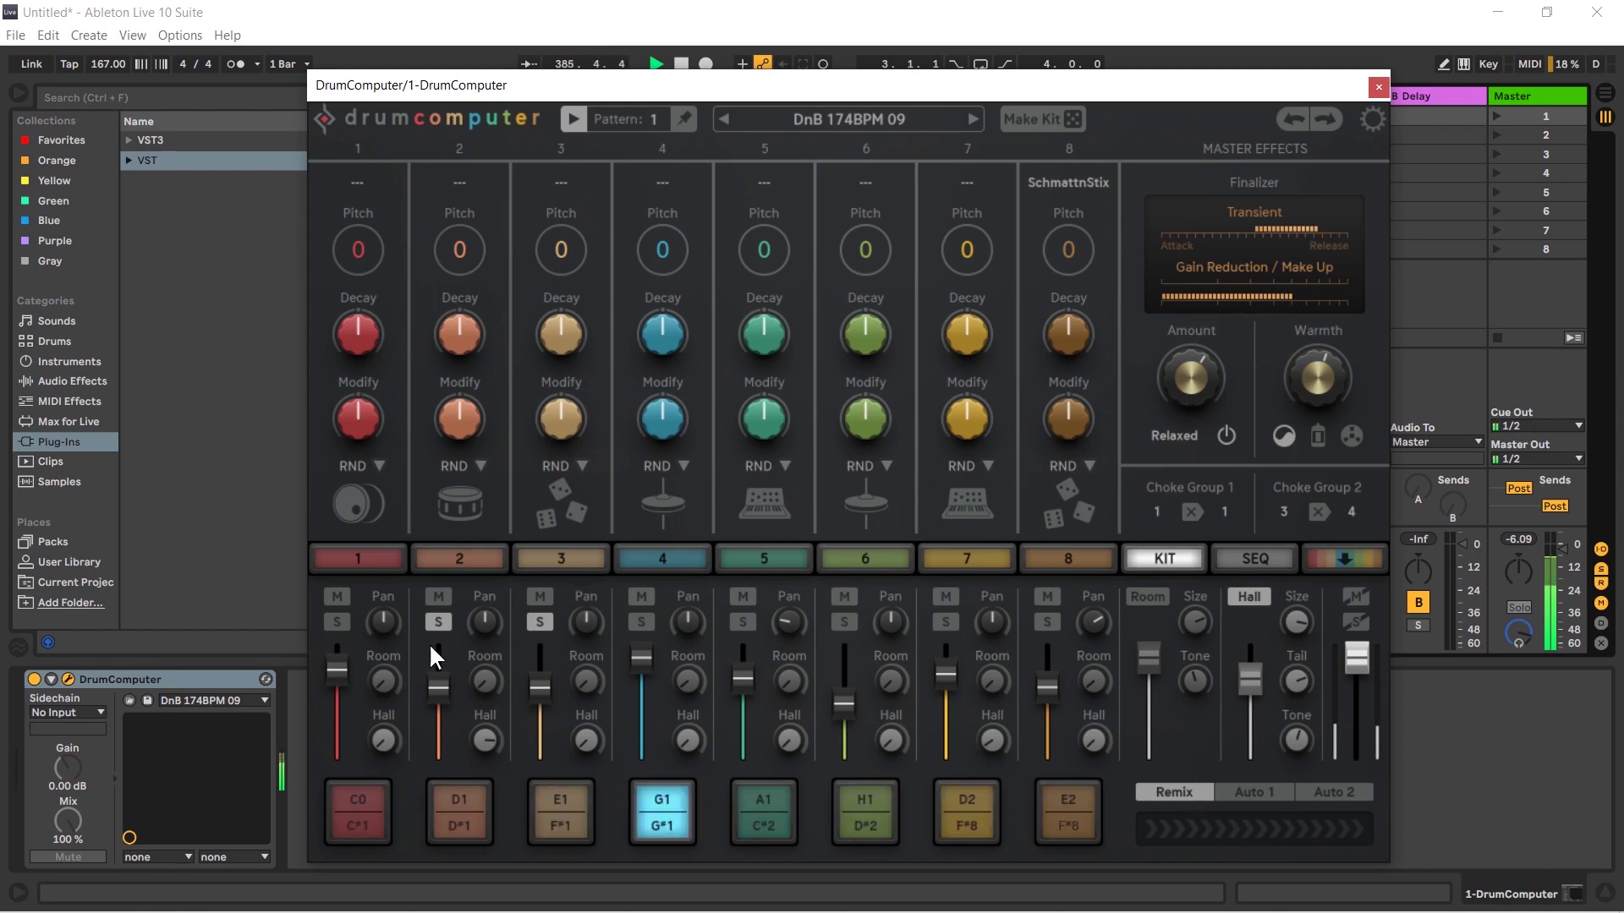
{"action": "left_click", "coordinate": [443, 678]}
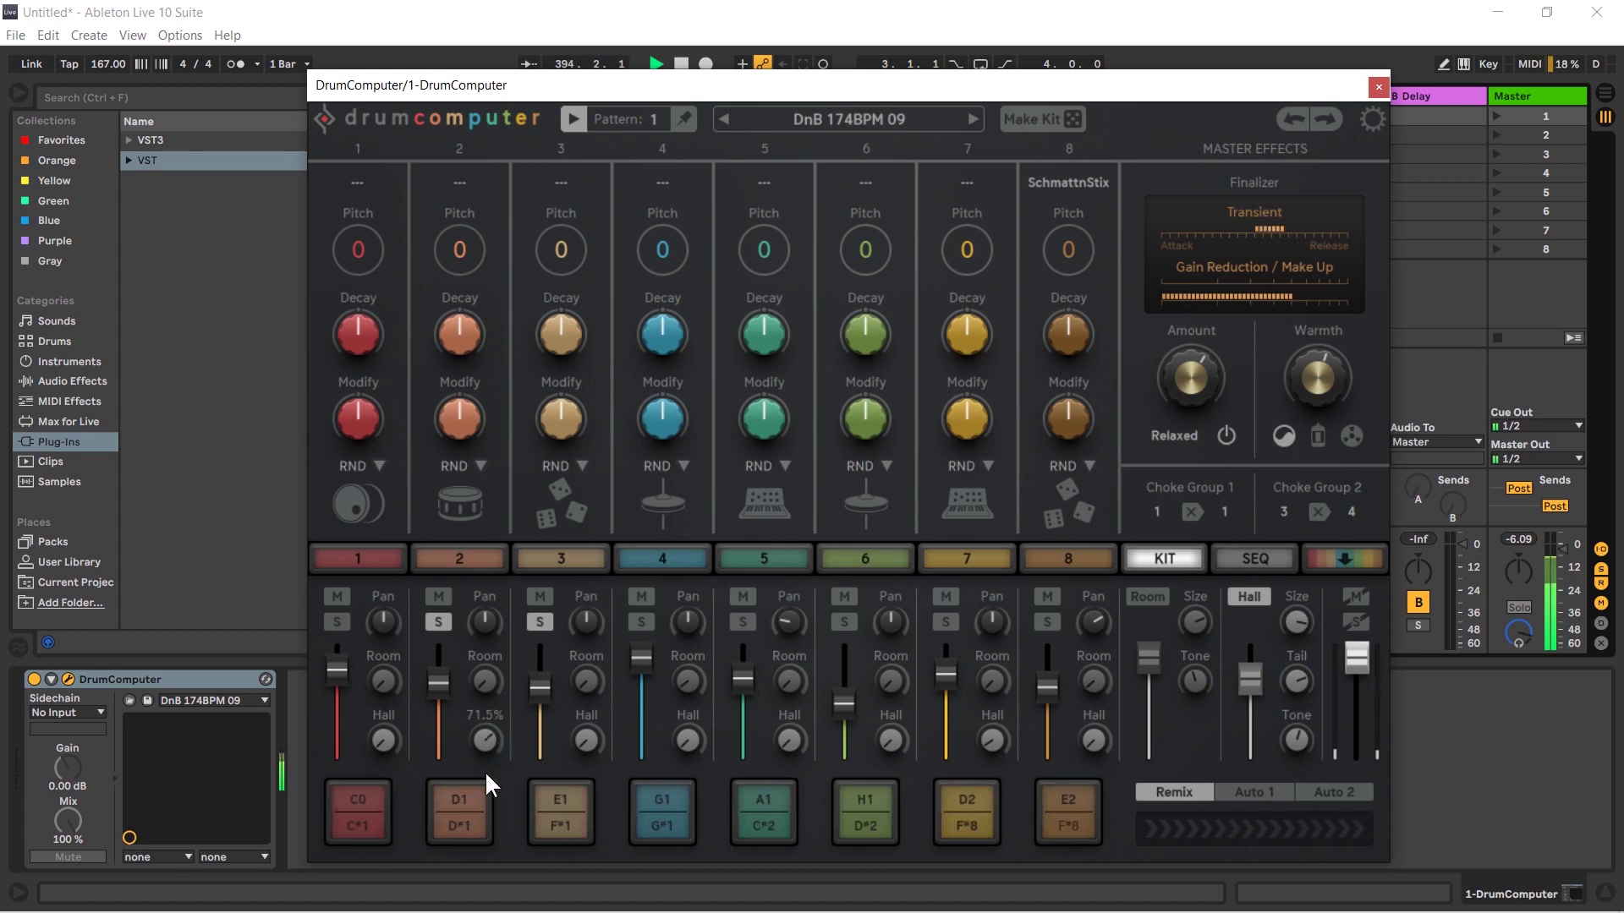
{"action": "left_click_drag", "start_coordinate": [489, 739], "coordinate": [472, 820]}
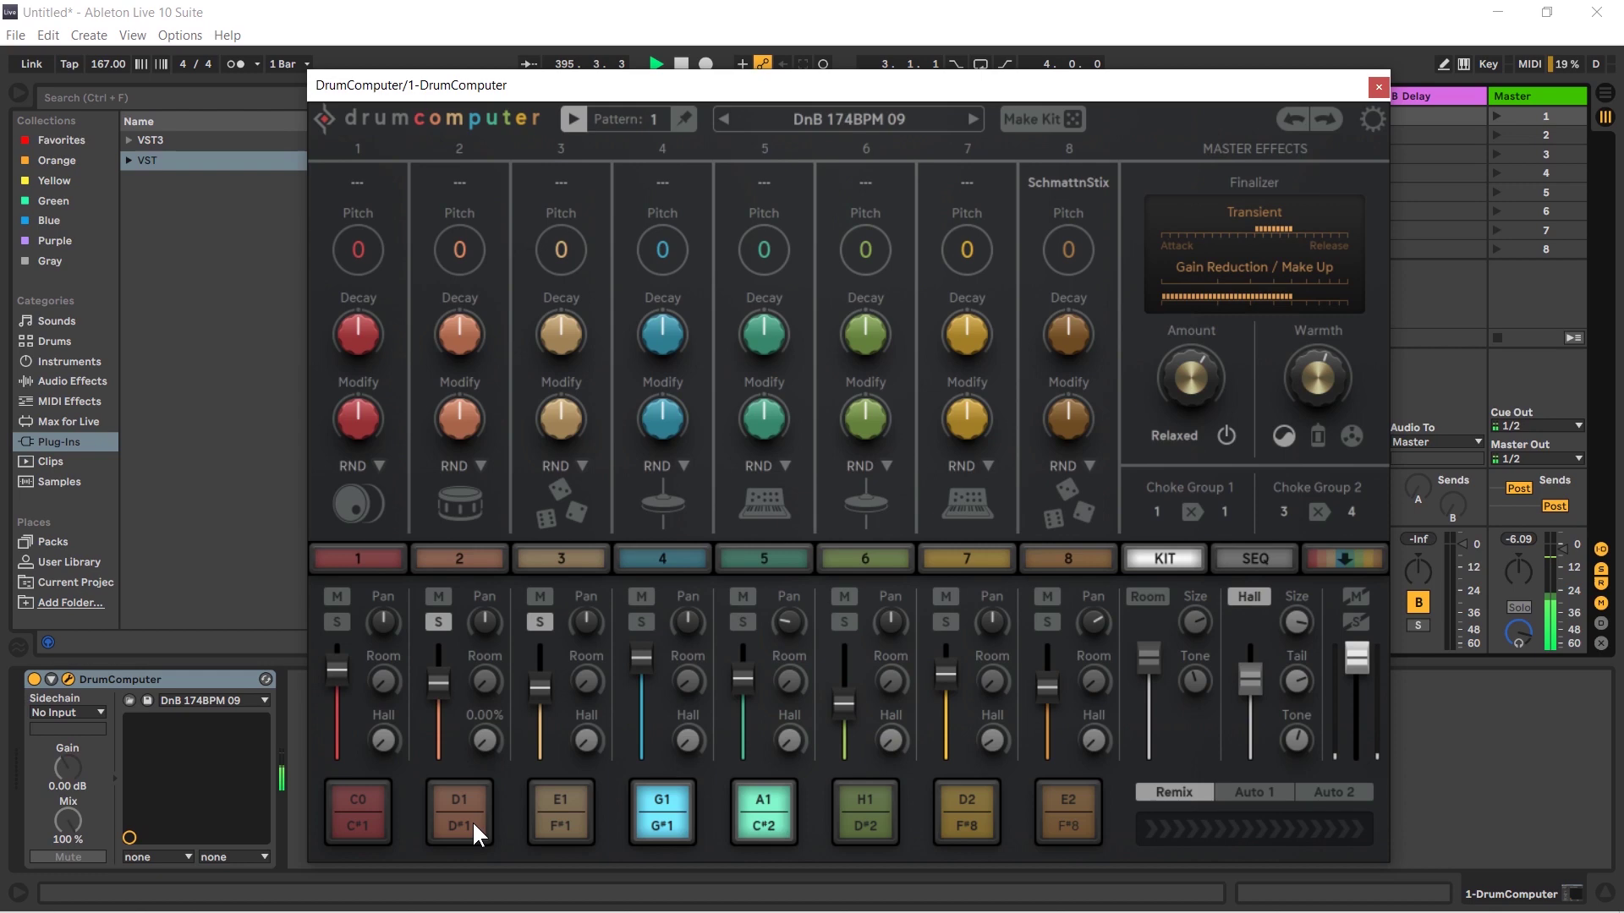
On the sequencer's Mod lane, raise step 13 to a value of 100.
{"action": "left_click", "coordinate": [1278, 556]}
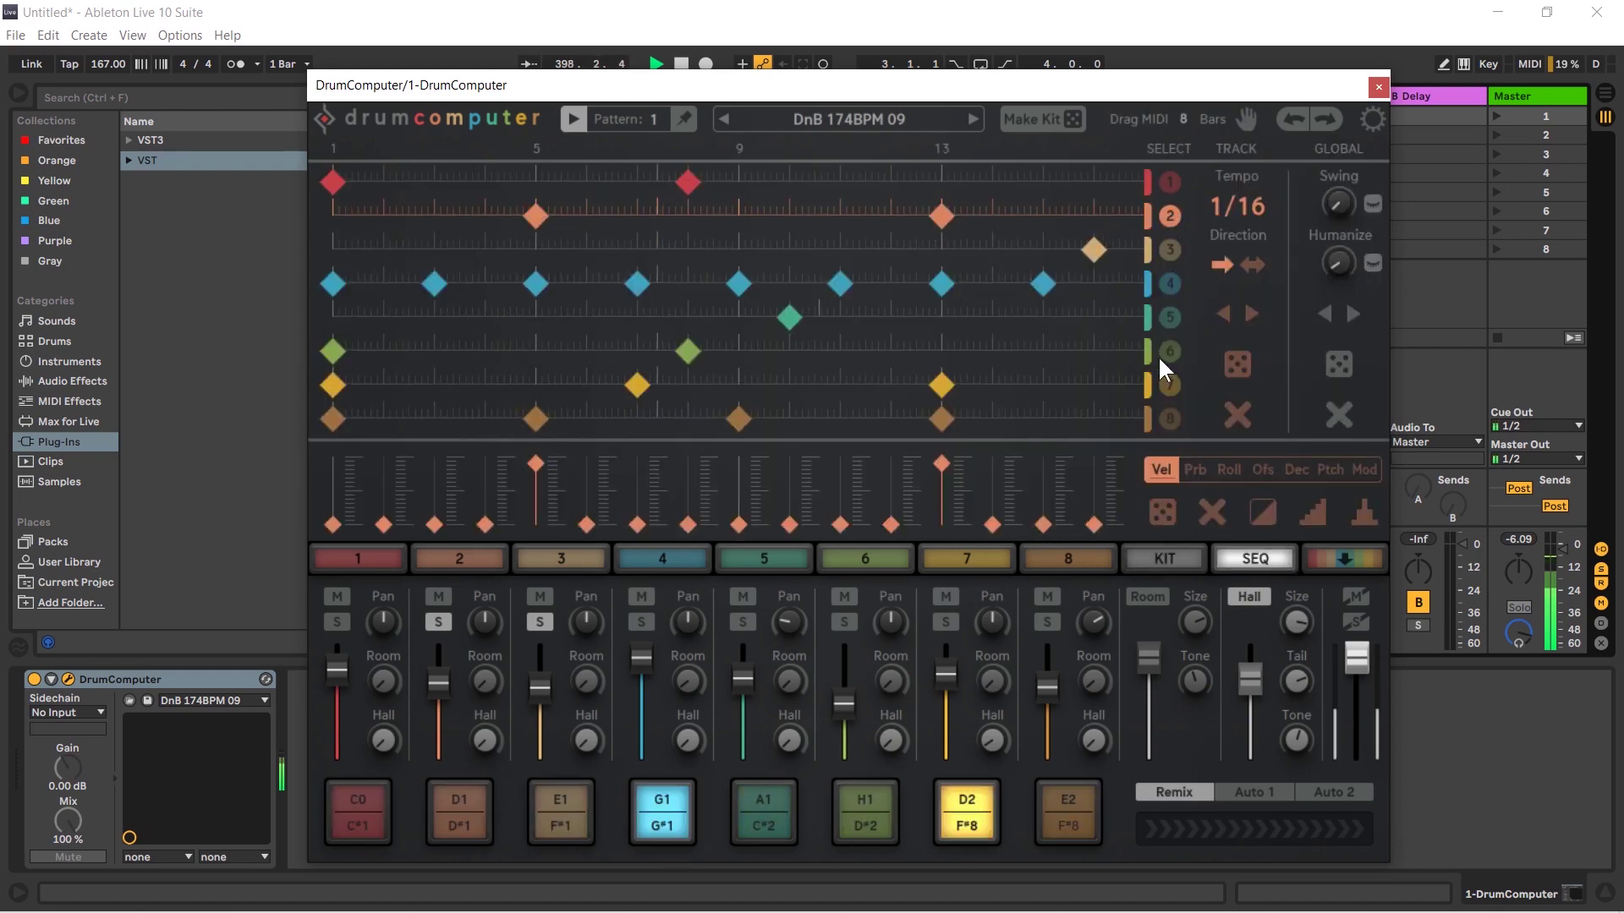
{"action": "left_click", "coordinate": [1365, 468]}
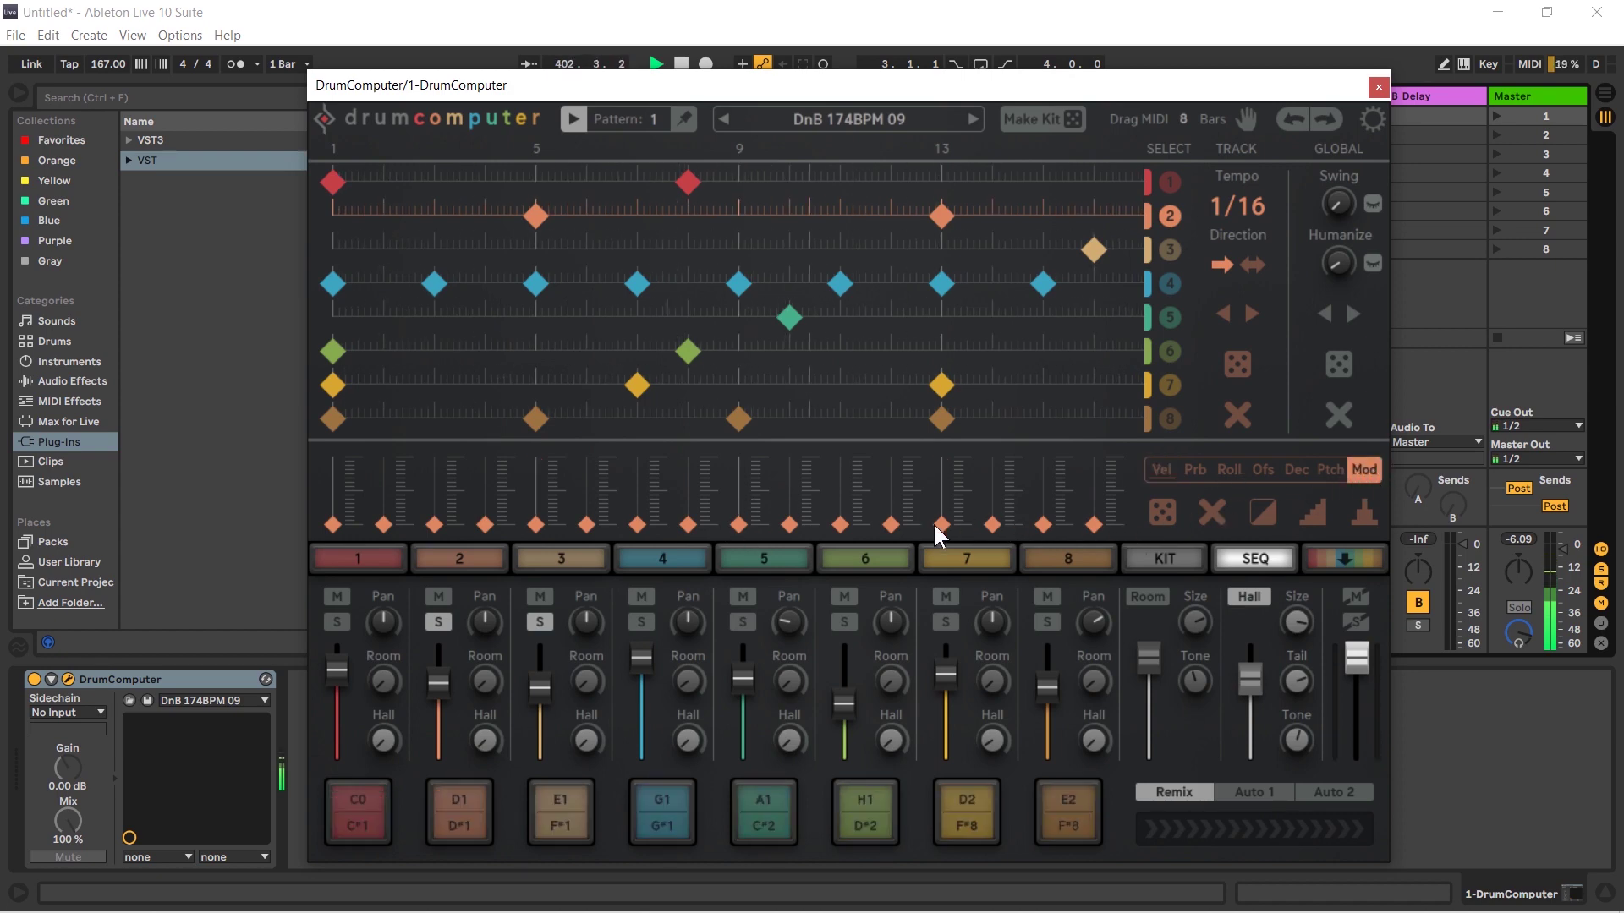
{"action": "left_click_drag", "start_coordinate": [937, 526], "coordinate": [932, 439]}
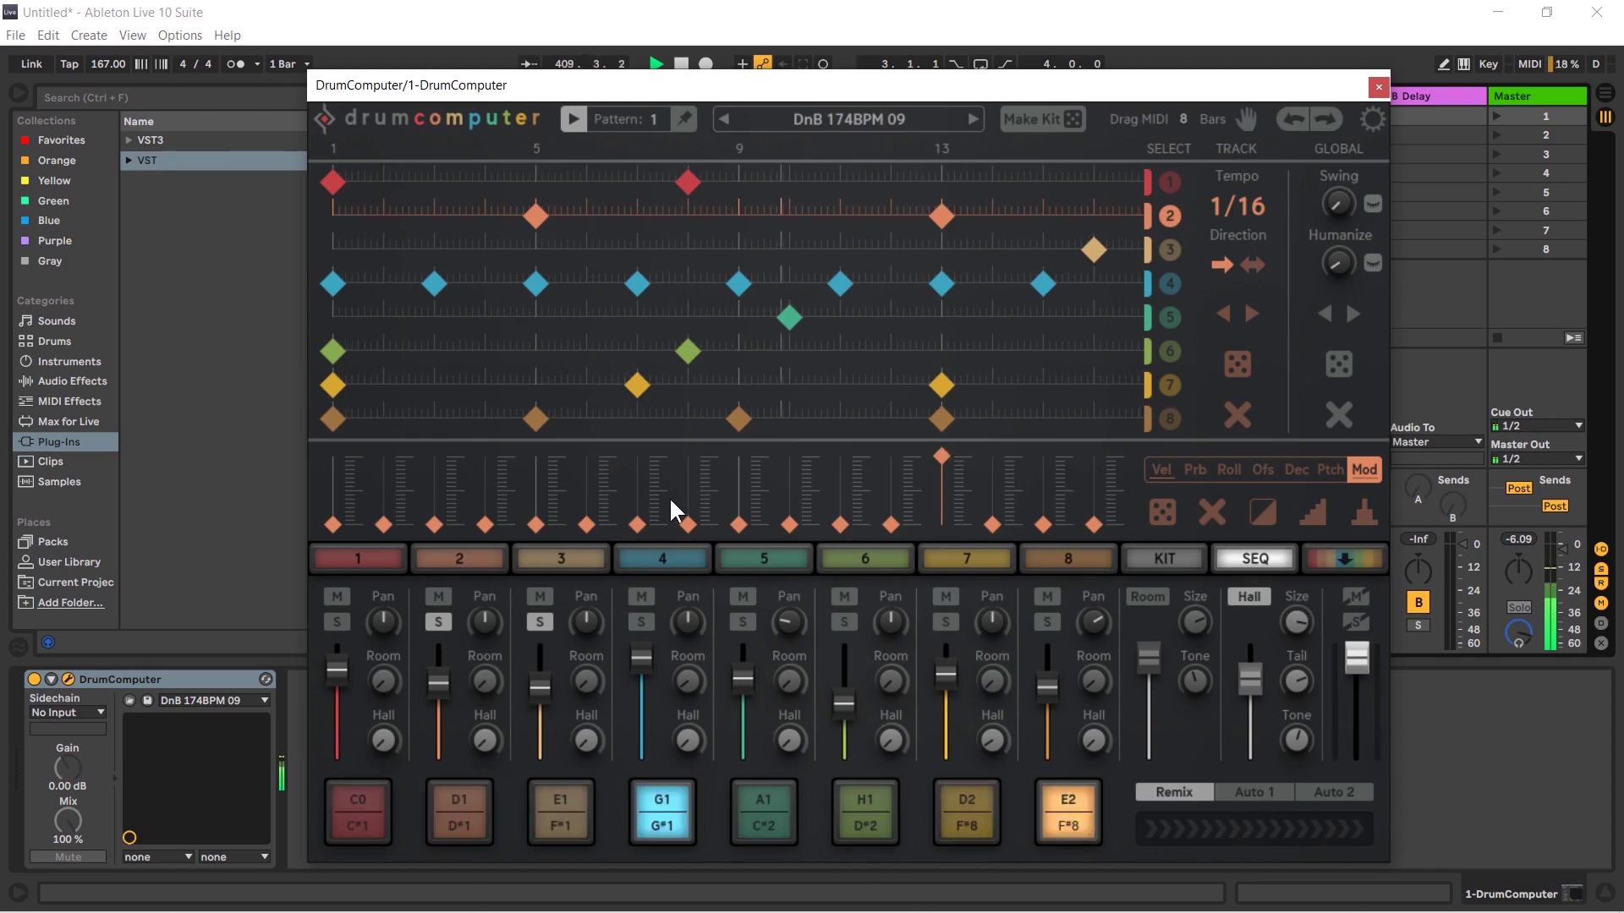
In track 2's editor, route Seq 3 (Mod) modulation to Hall with a 22% amount.
{"action": "left_click", "coordinate": [464, 559]}
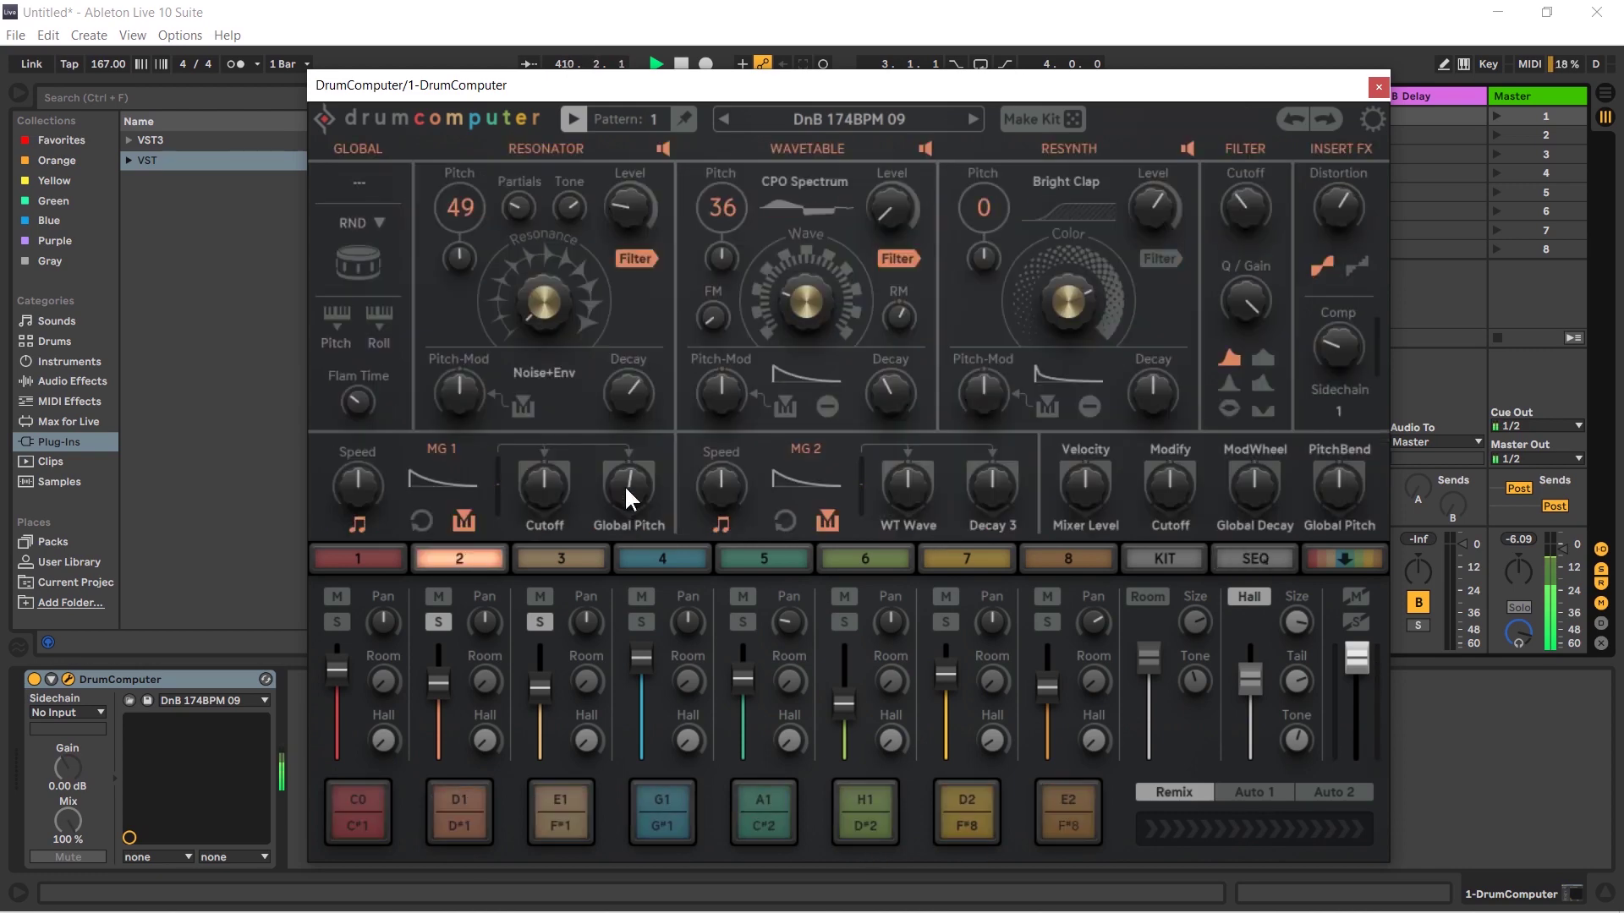
{"action": "left_click", "coordinate": [1100, 452]}
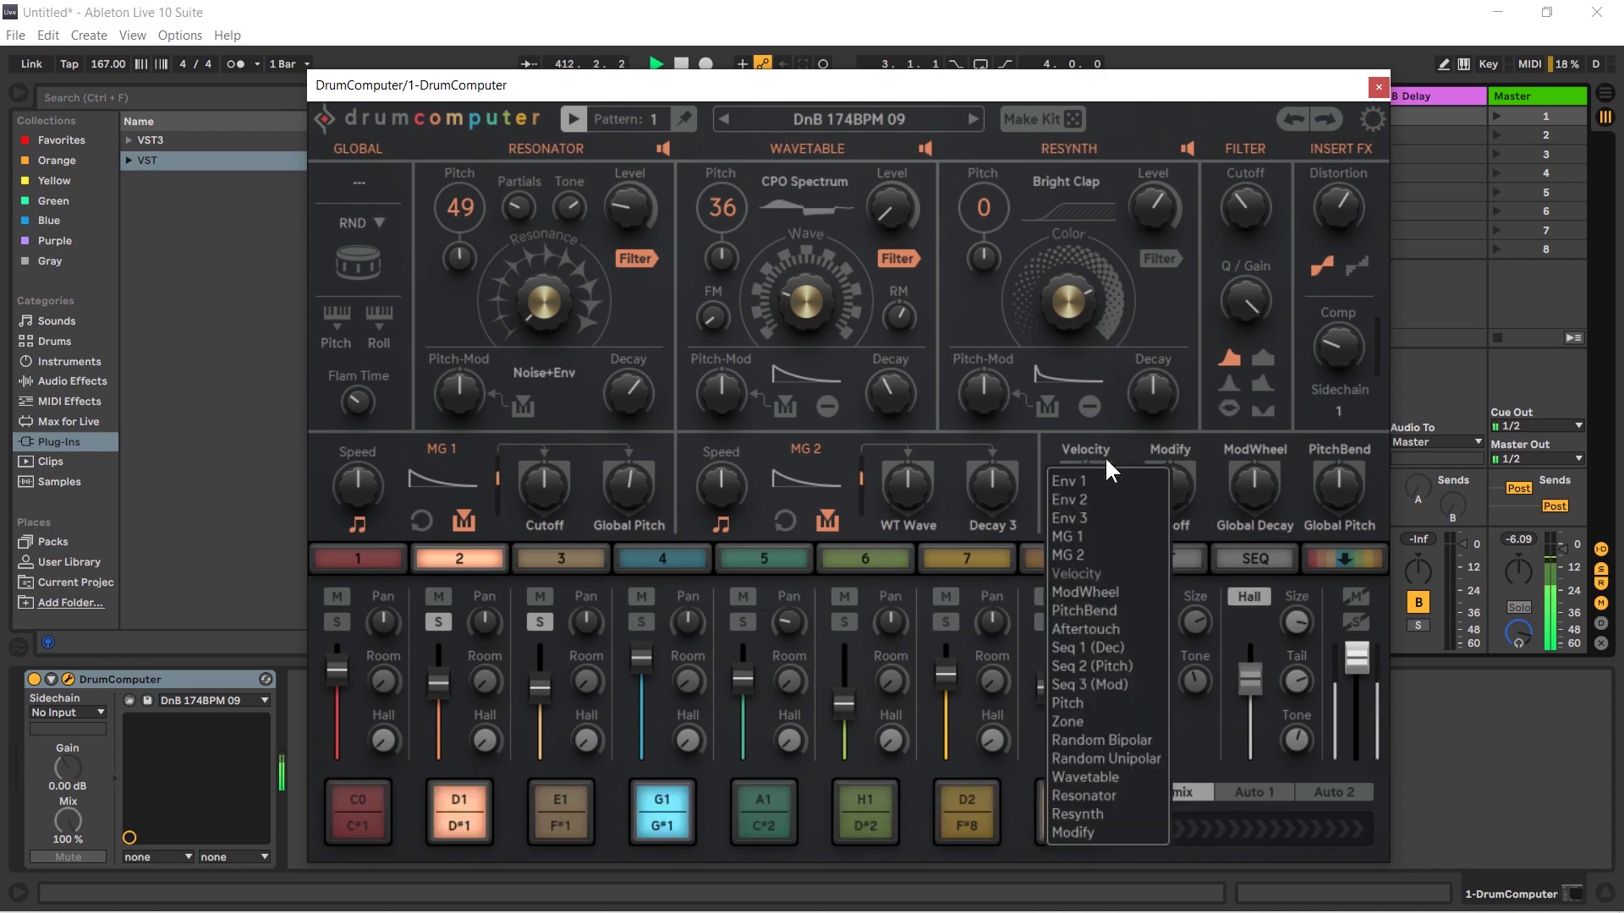
{"action": "left_click", "coordinate": [1095, 684]}
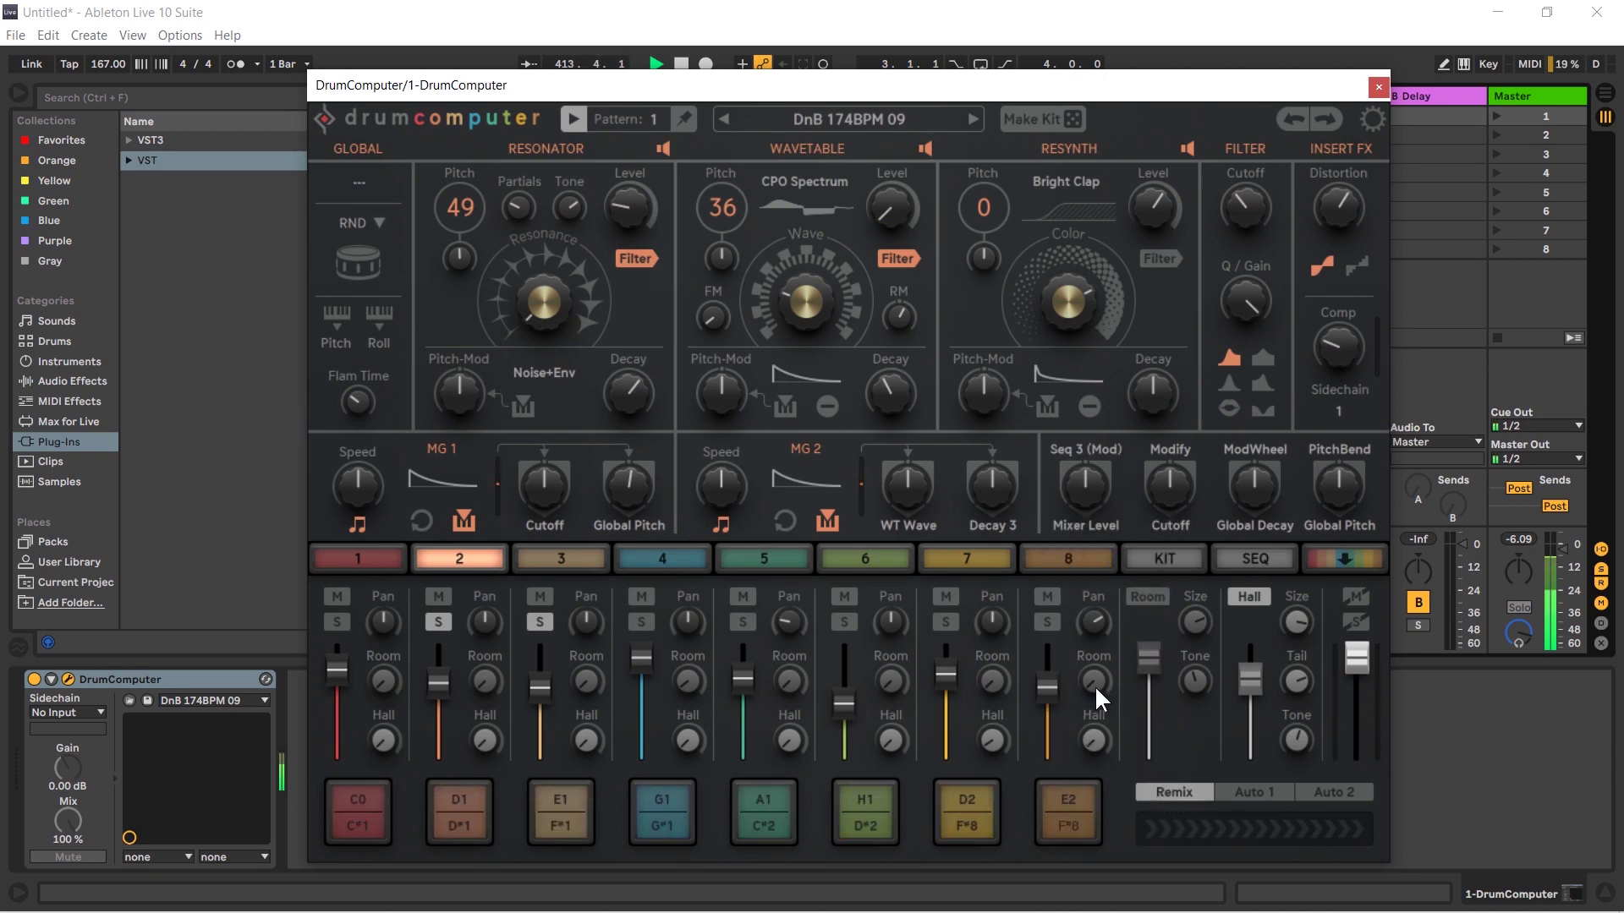
{"action": "left_click", "coordinate": [1086, 525]}
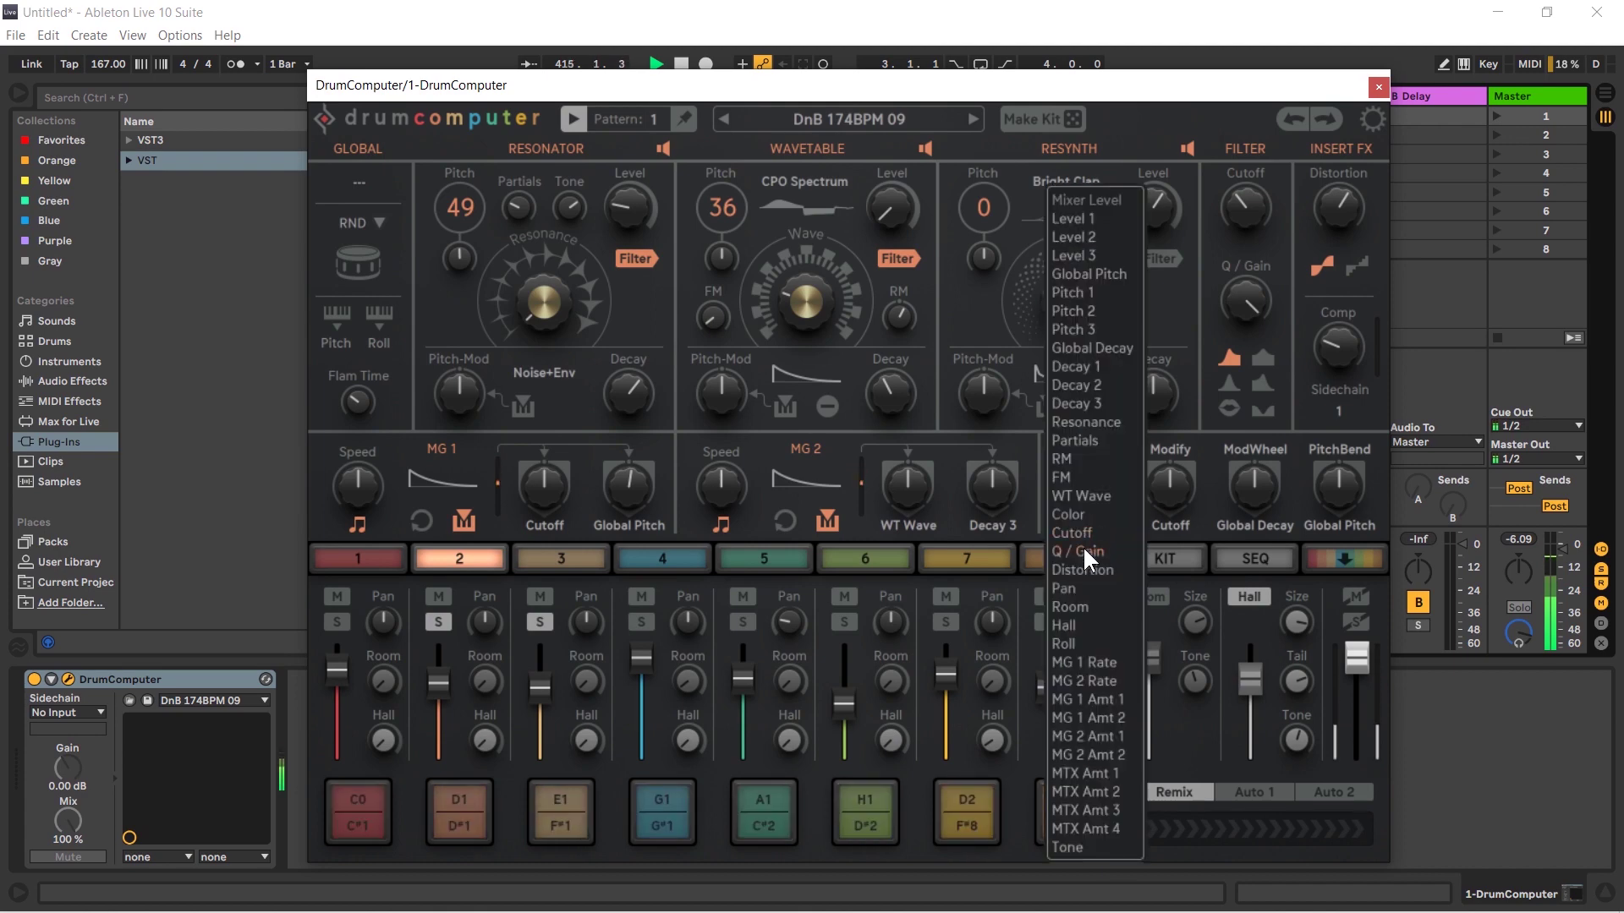
{"action": "left_click", "coordinate": [1069, 618]}
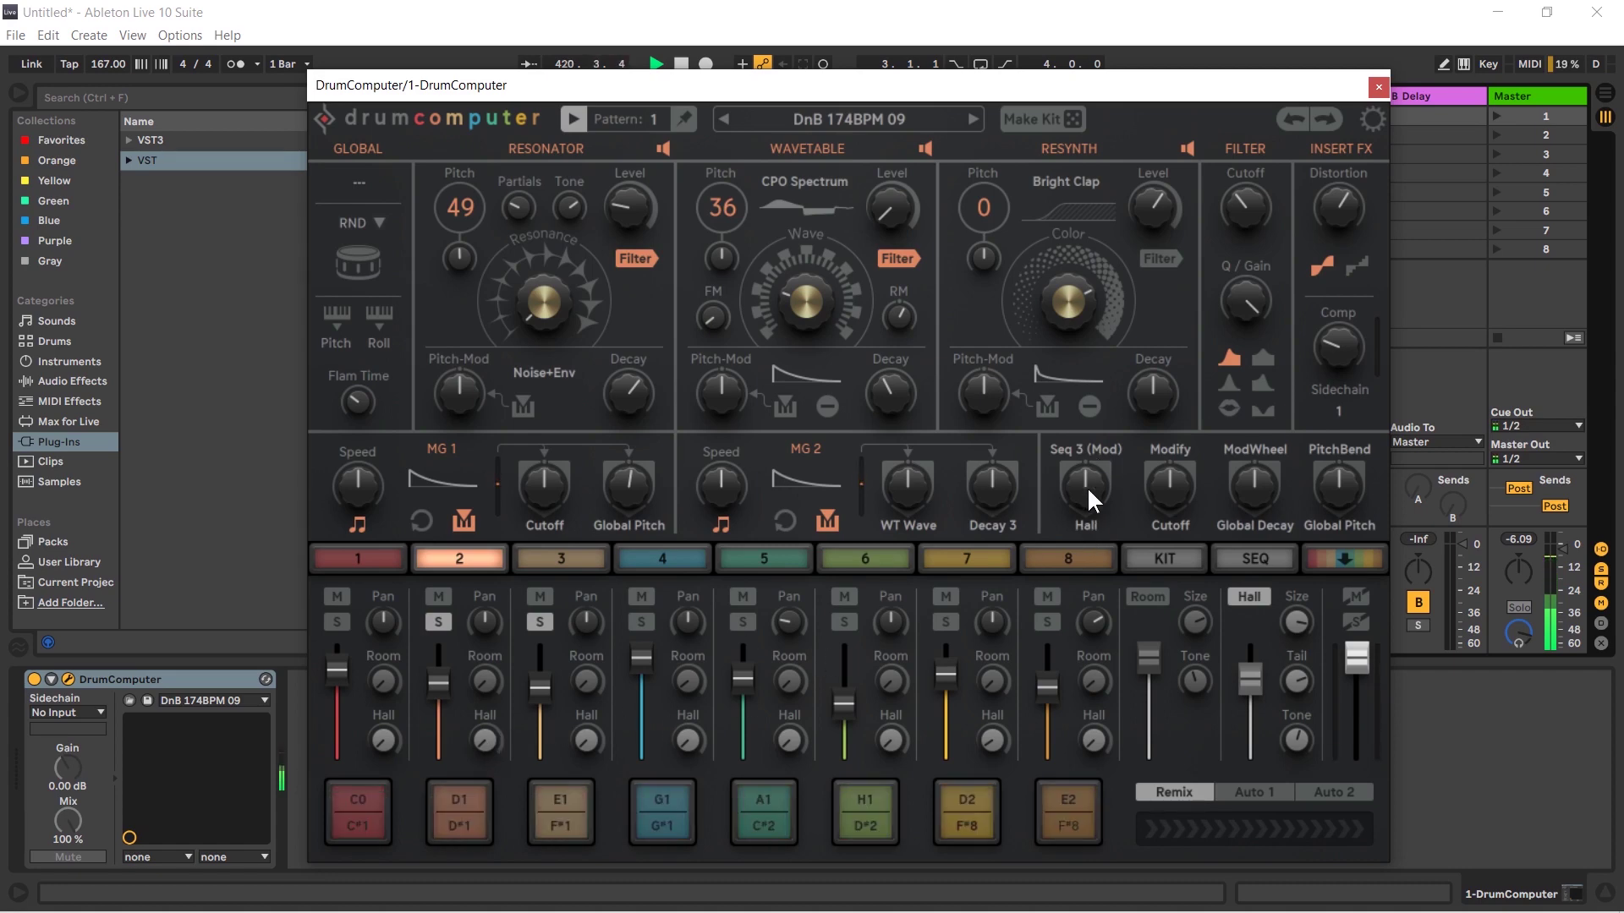
{"action": "left_click_drag", "start_coordinate": [1087, 496], "coordinate": [1074, 415]}
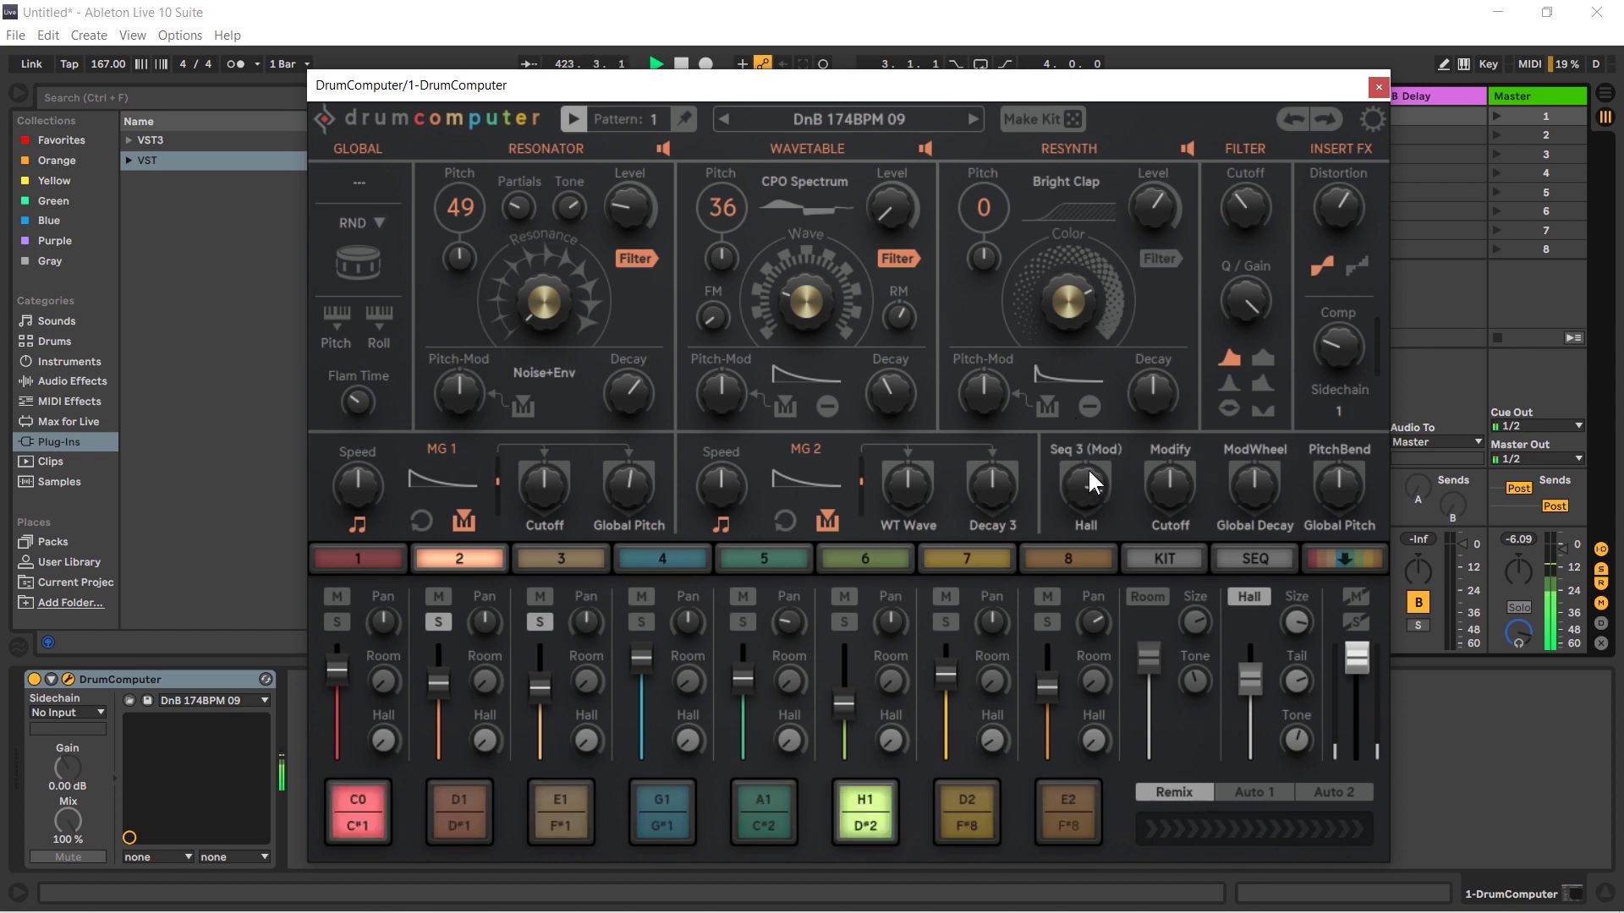
Return to the sequencer page and lengthen the Hall reverb tail to 59.5%.
{"action": "left_click", "coordinate": [1277, 559]}
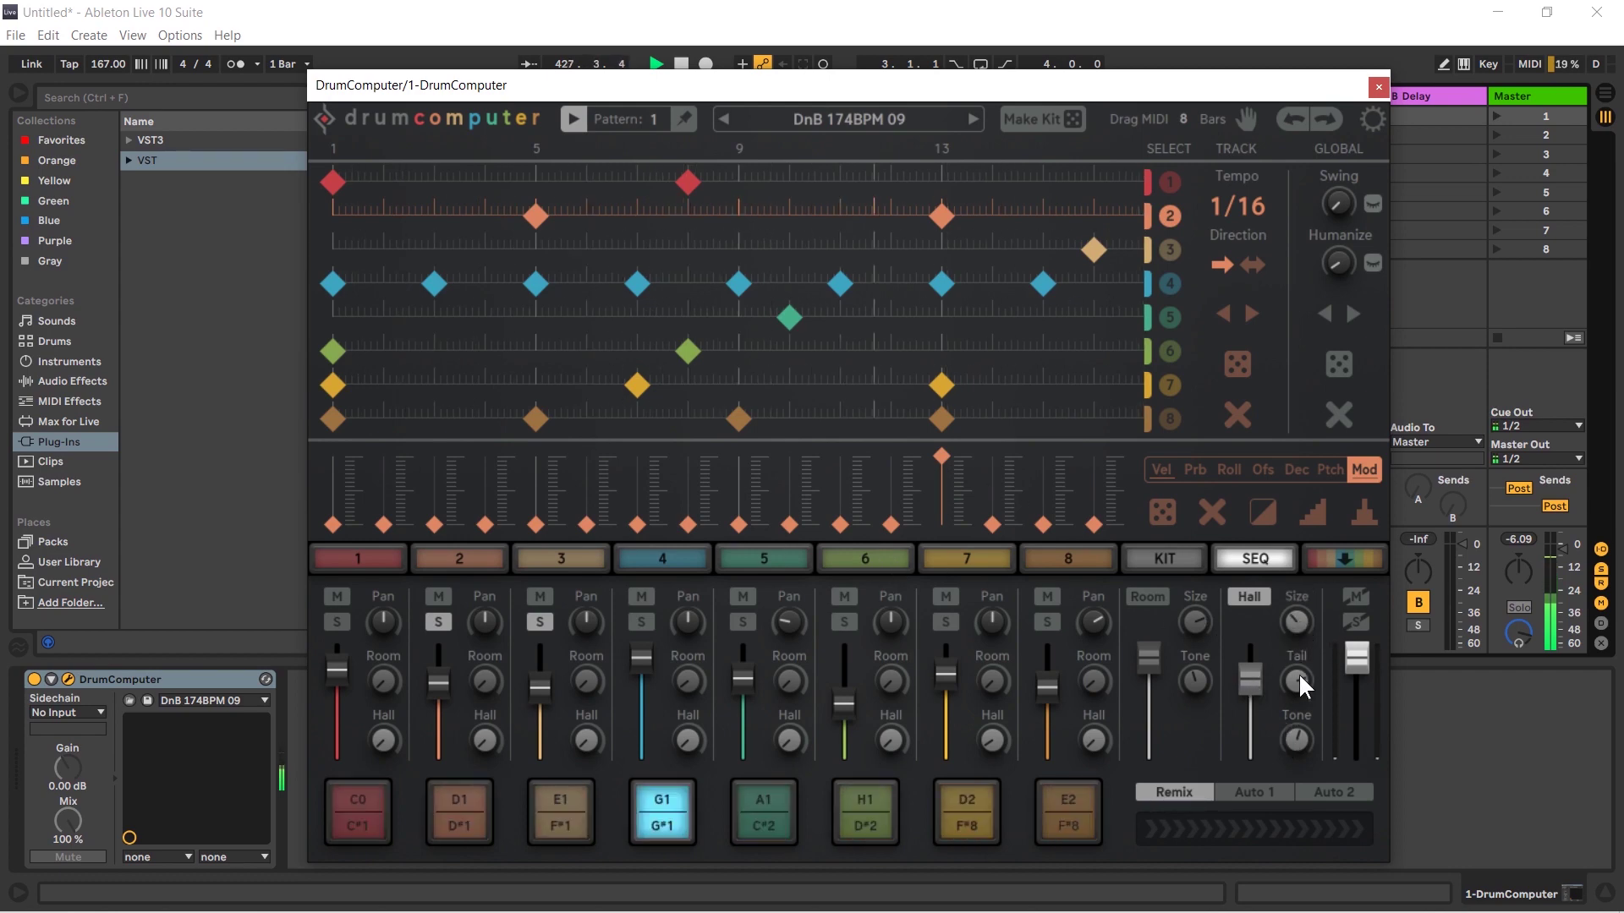
{"action": "left_click_drag", "start_coordinate": [1298, 676], "coordinate": [1297, 724]}
{"action": "mouse_move", "coordinate": [1295, 626]}
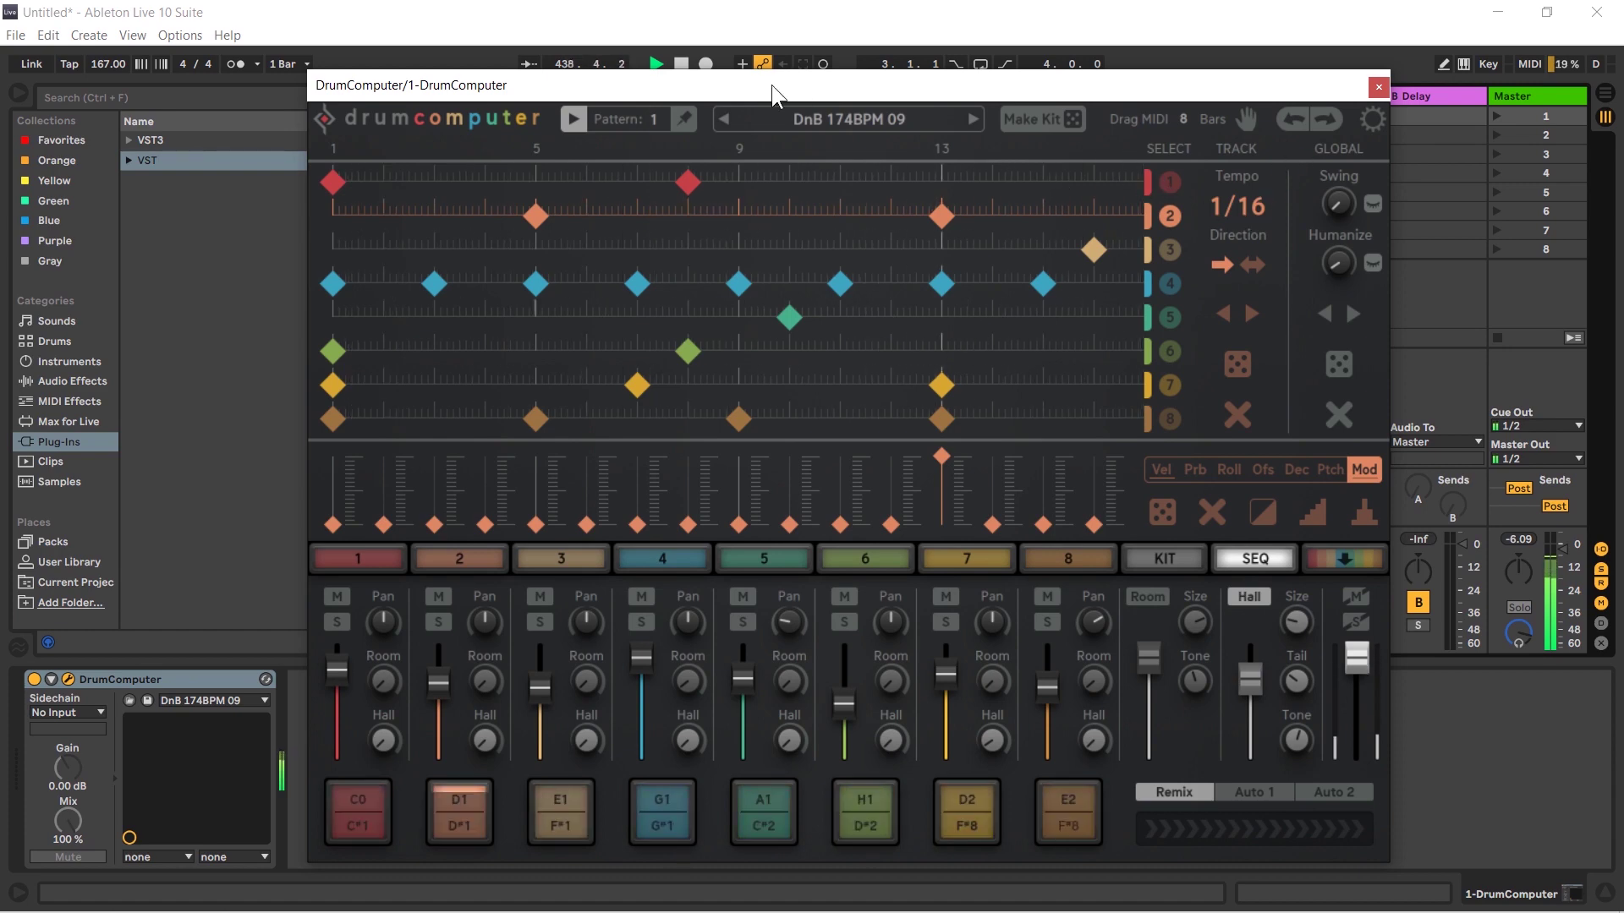
Collapse the browser and move the DrumComputer window aside to reveal the tracks.
{"action": "left_click_drag", "start_coordinate": [1125, 85], "coordinate": [1308, 75]}
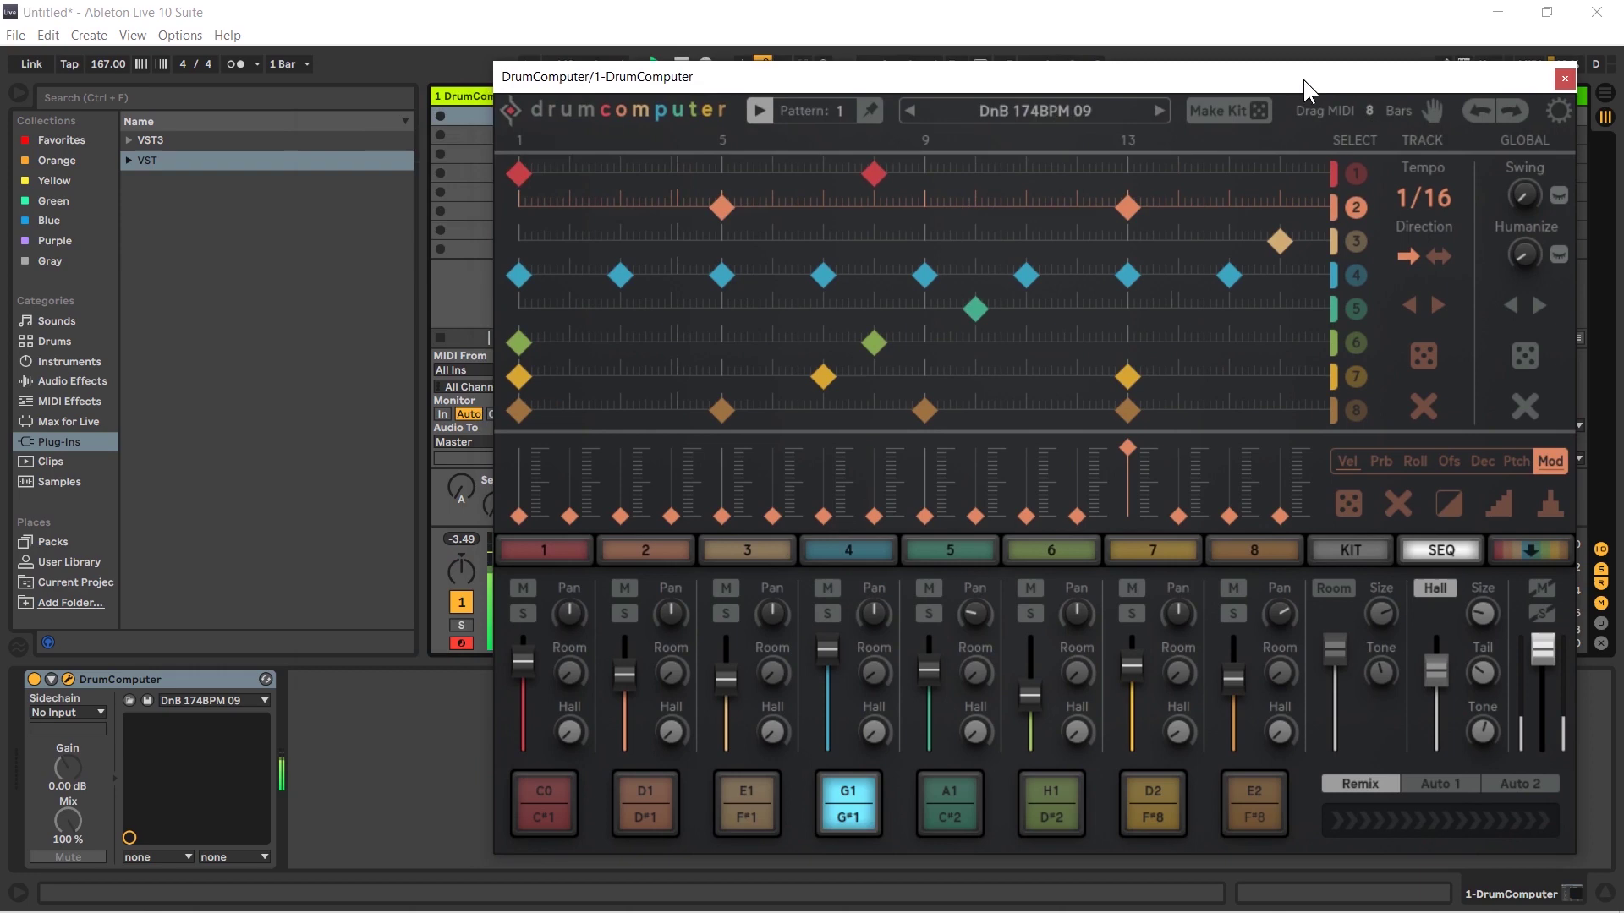
{"action": "left_click", "coordinate": [15, 96]}
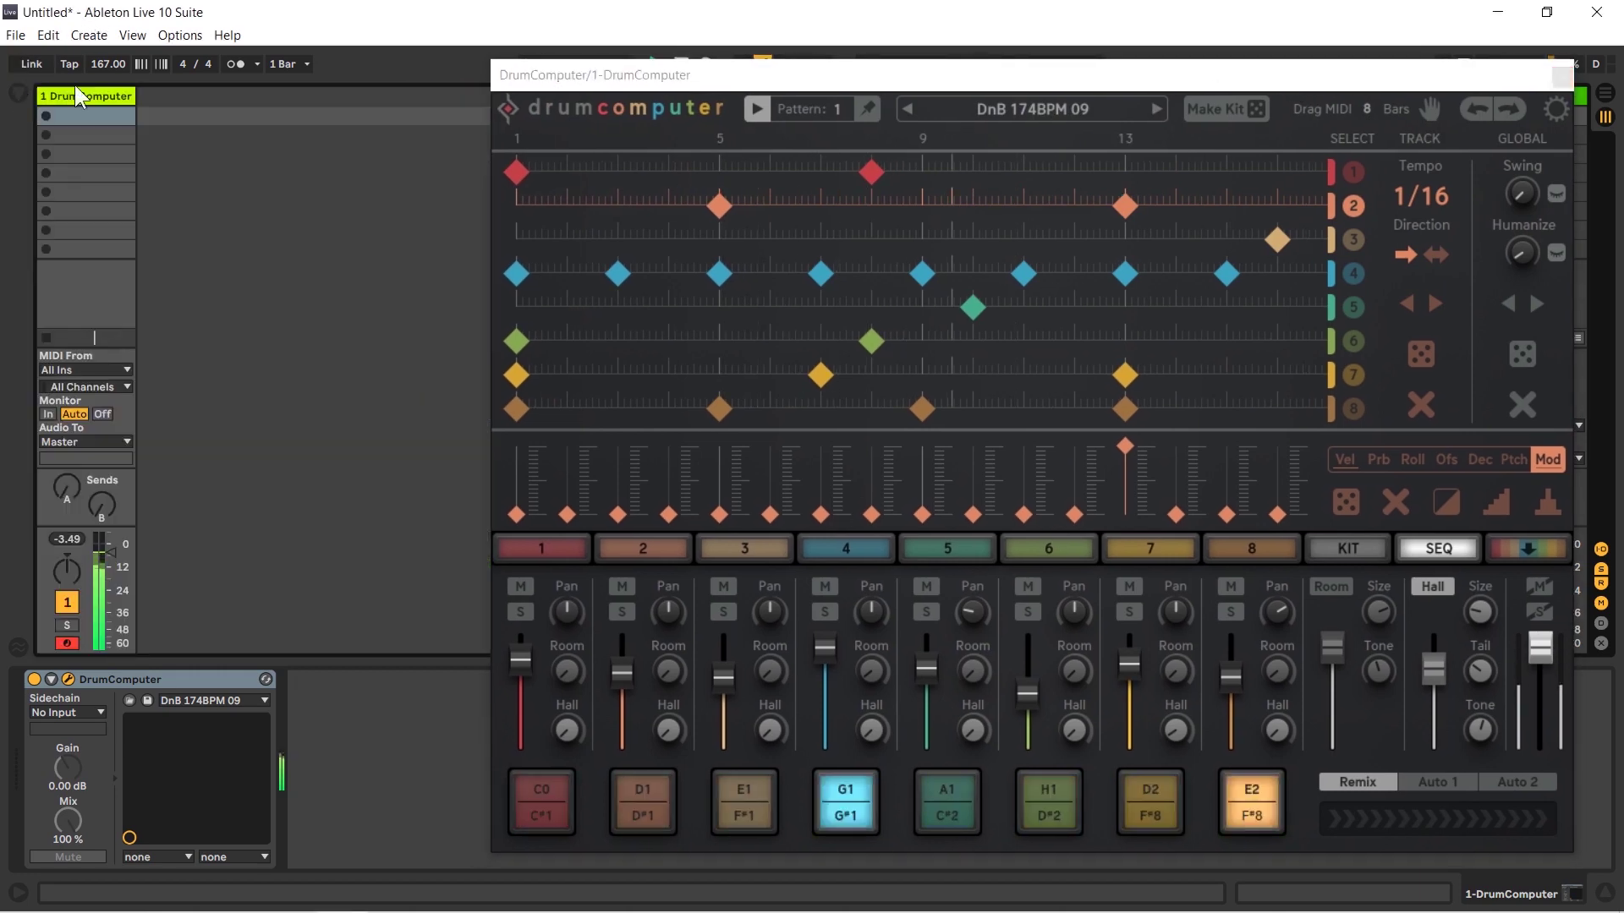
{"action": "left_click_drag", "start_coordinate": [613, 78], "coordinate": [413, 73]}
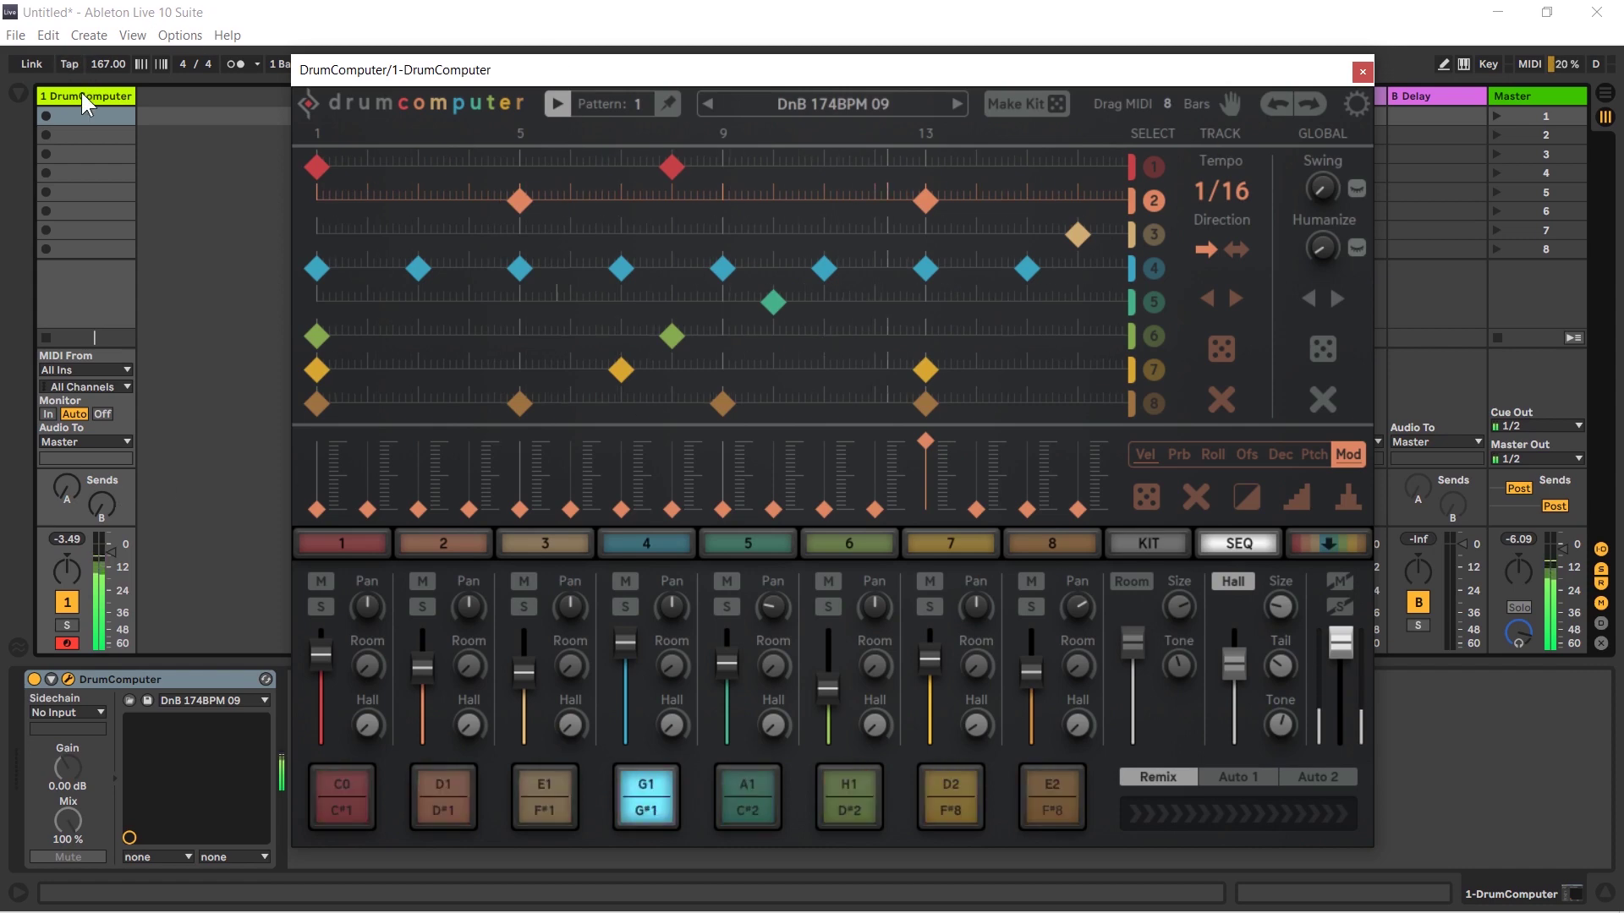
{"action": "left_click_drag", "start_coordinate": [422, 75], "coordinate": [508, 74]}
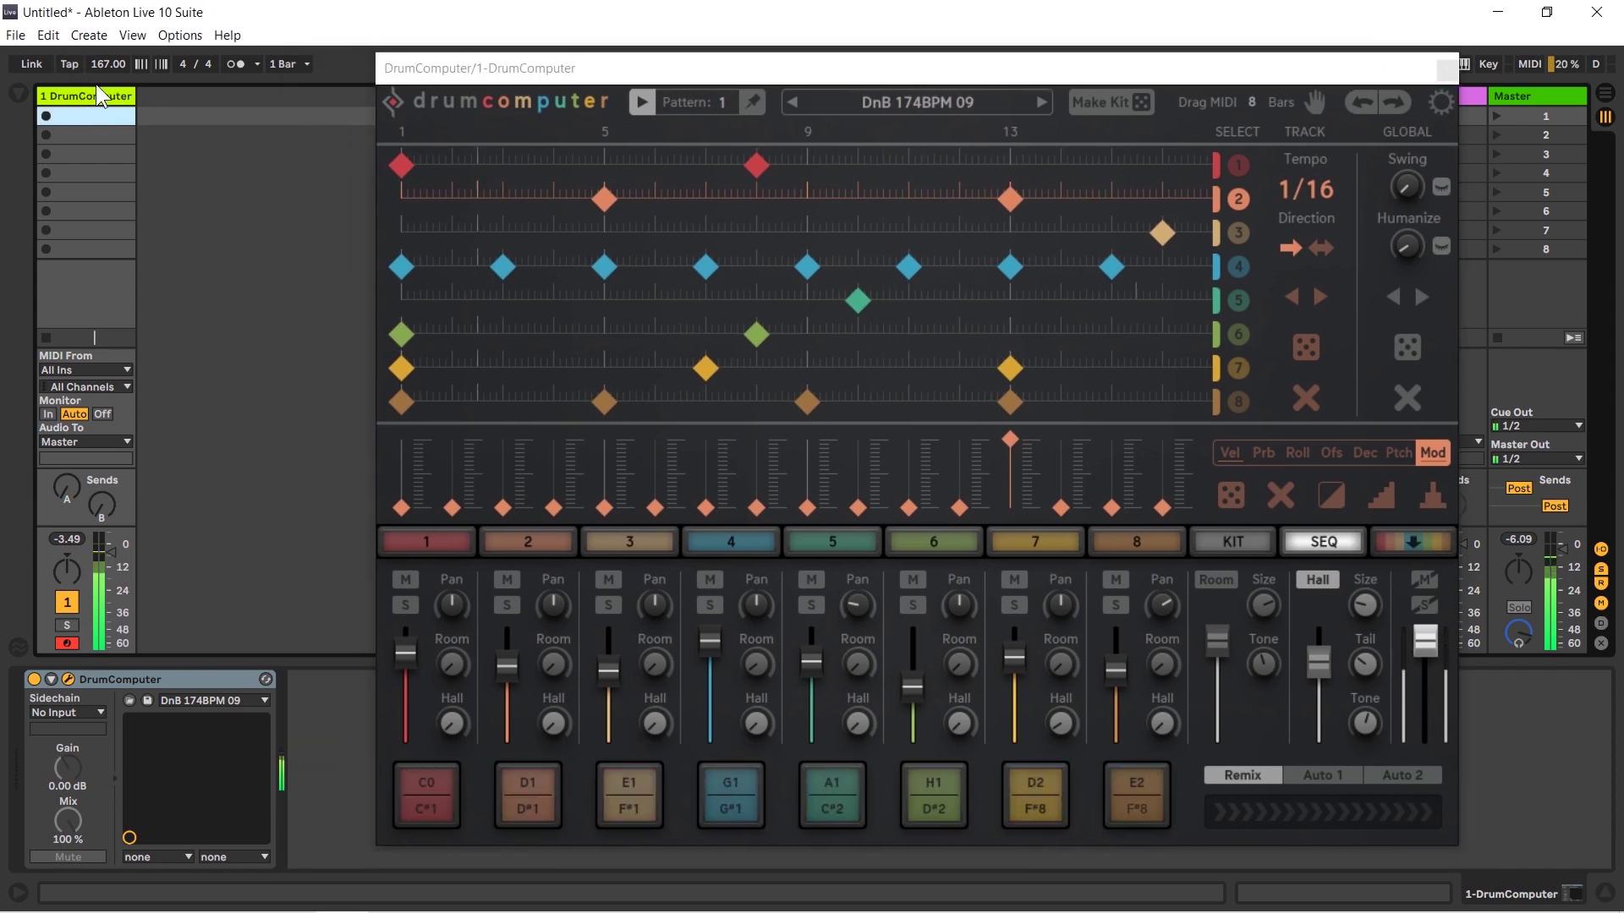
Add new audio tracks and name them Kick and Snare.
{"action": "key", "text": "ctrl+t"}
{"action": "key", "text": "ctrl+t"}
{"action": "left_click", "coordinate": [200, 94]}
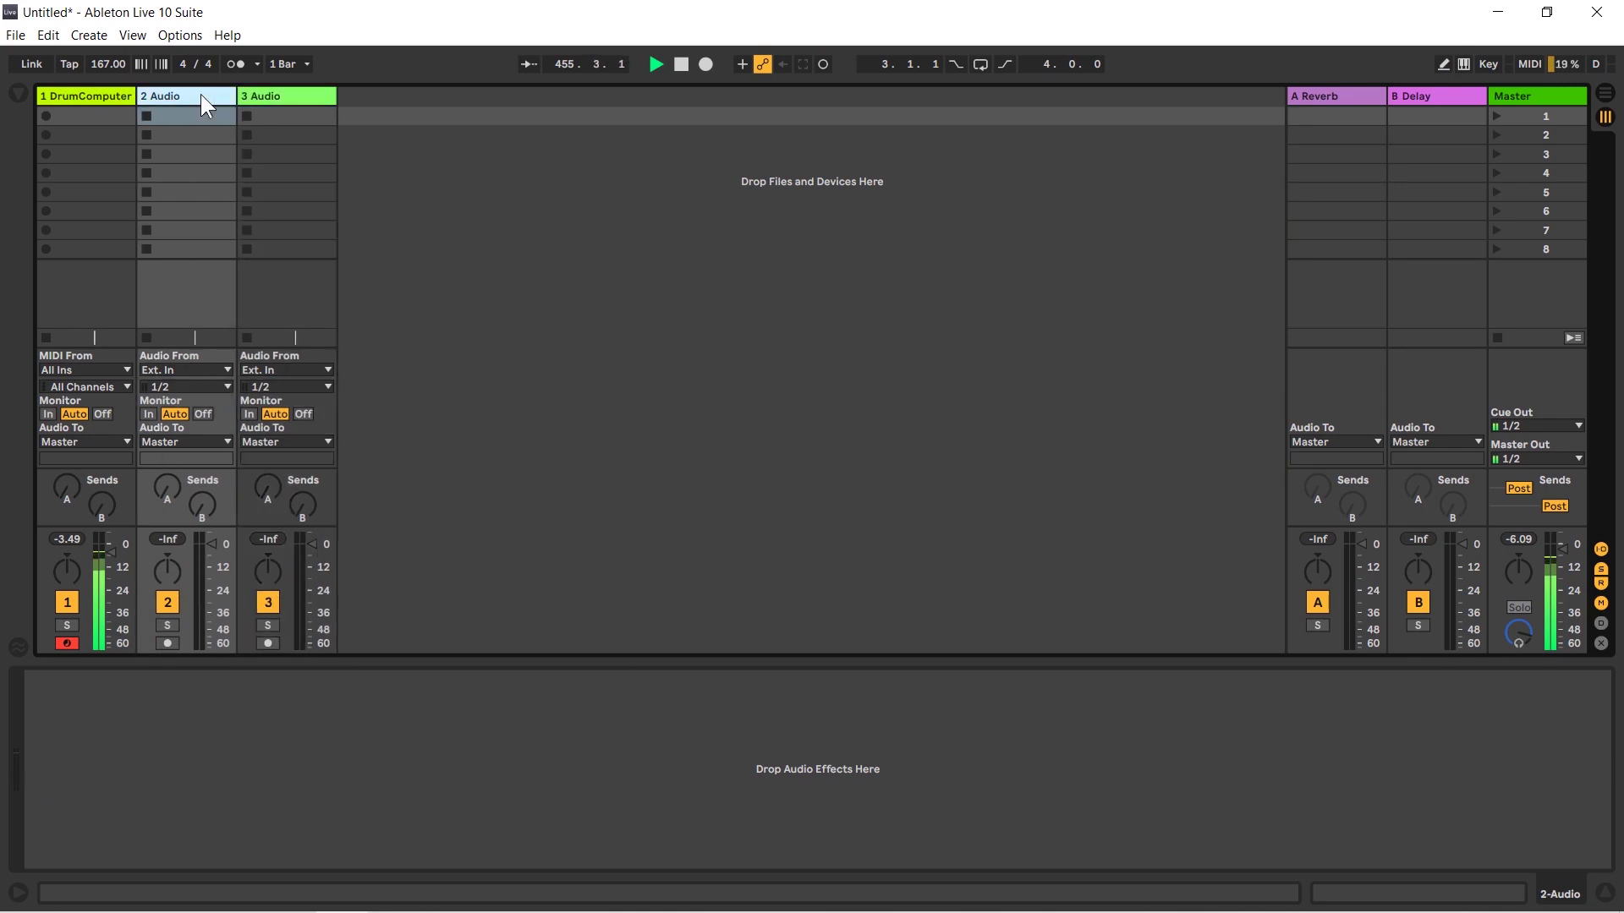
{"action": "key", "text": "ctrl+r"}
{"action": "type", "text": "Kick"}
{"action": "key", "text": "Tab"}
{"action": "type", "text": "Snare"}
{"action": "key", "text": "Return"}
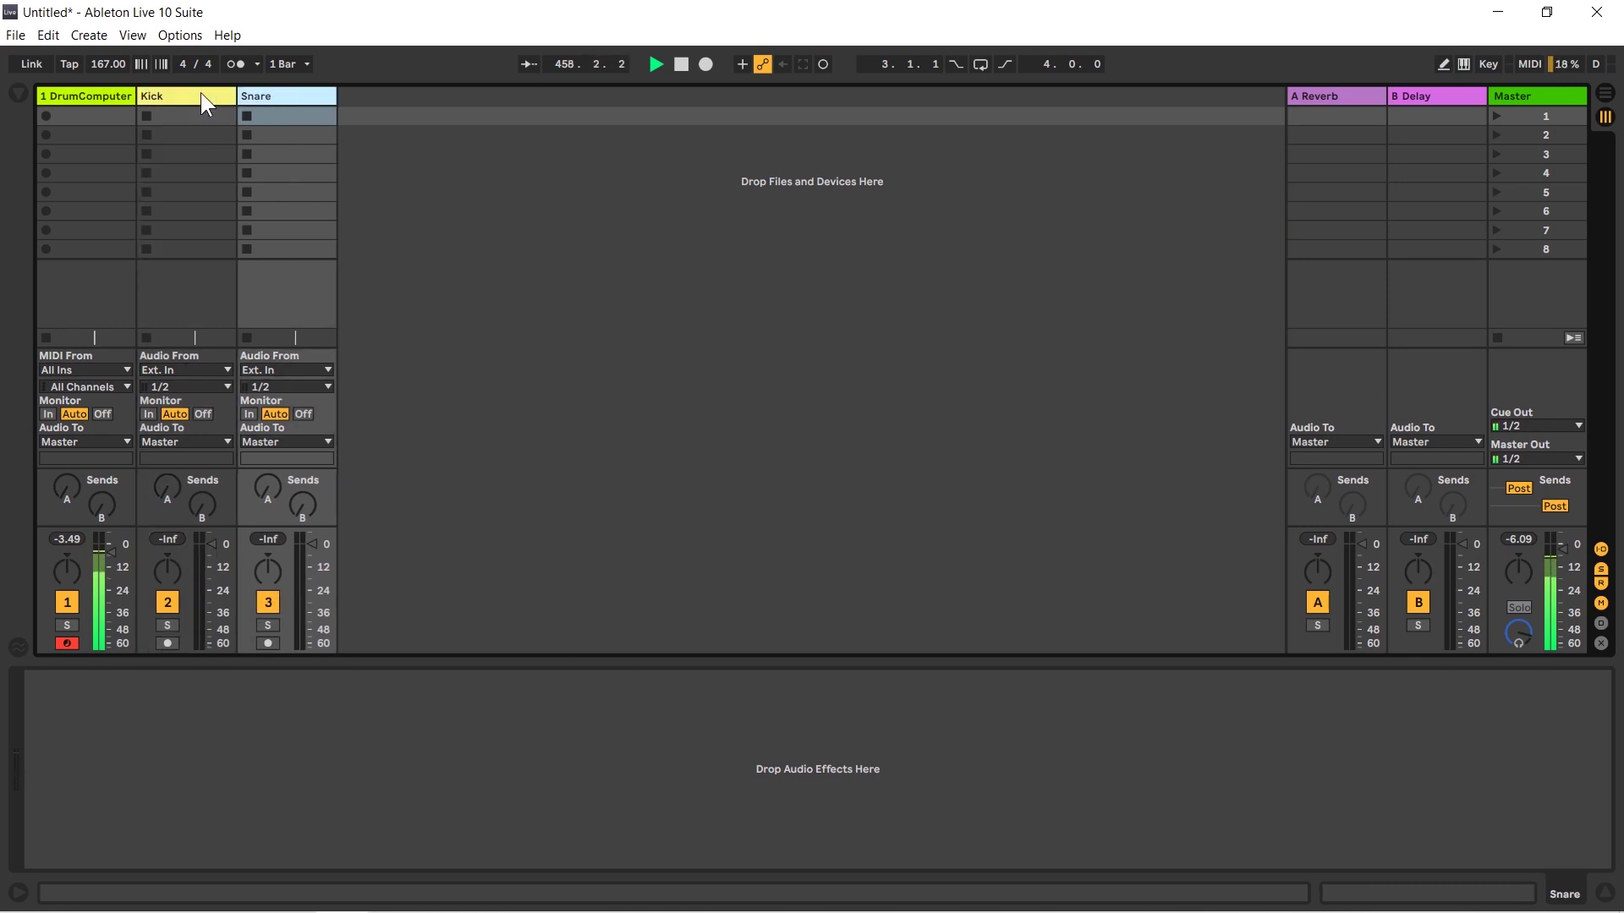
{"action": "left_click", "coordinate": [93, 98]}
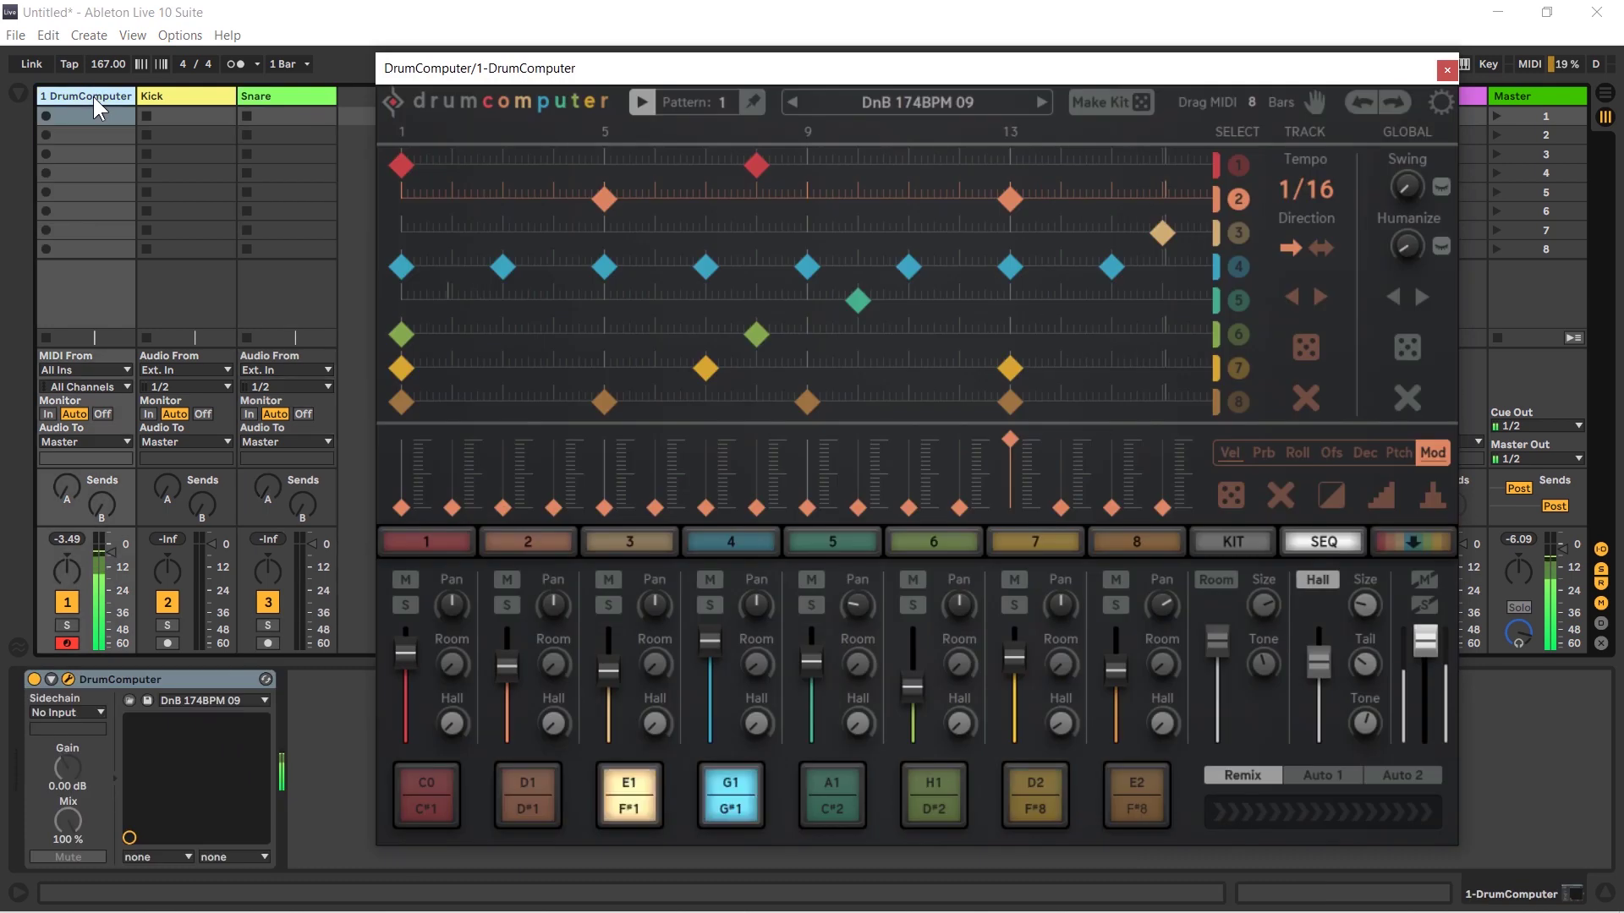
In DrumComputer's settings, set engine 1 Audio Out to 3/4 and engine 2 to 5/6, then close it.
{"action": "left_click", "coordinate": [1439, 104]}
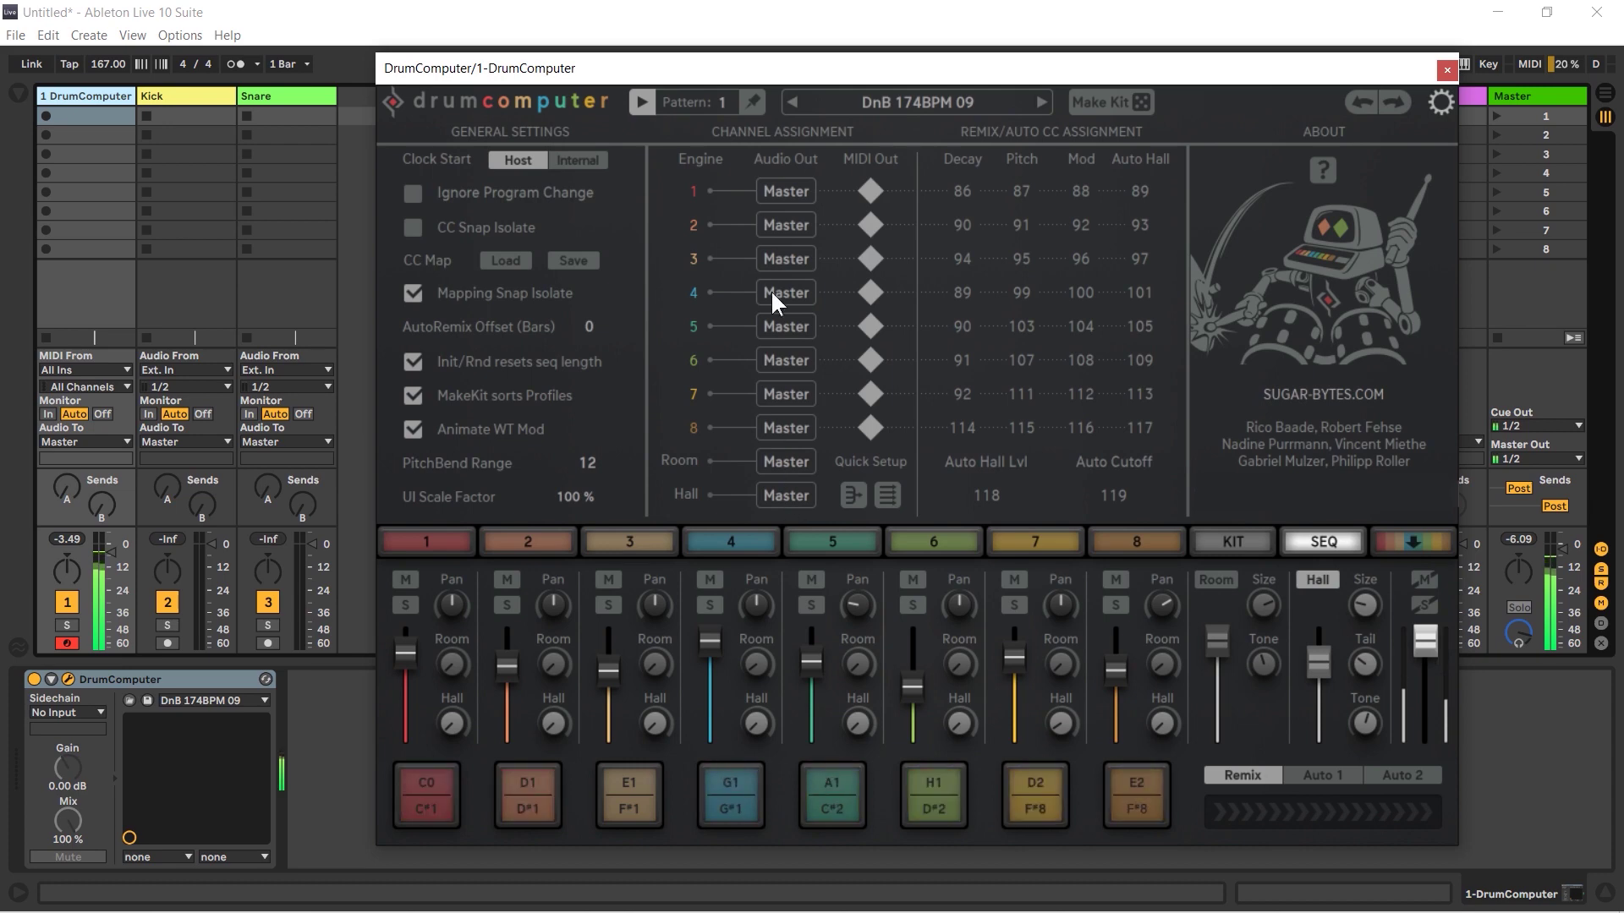
{"action": "left_click", "coordinate": [787, 192]}
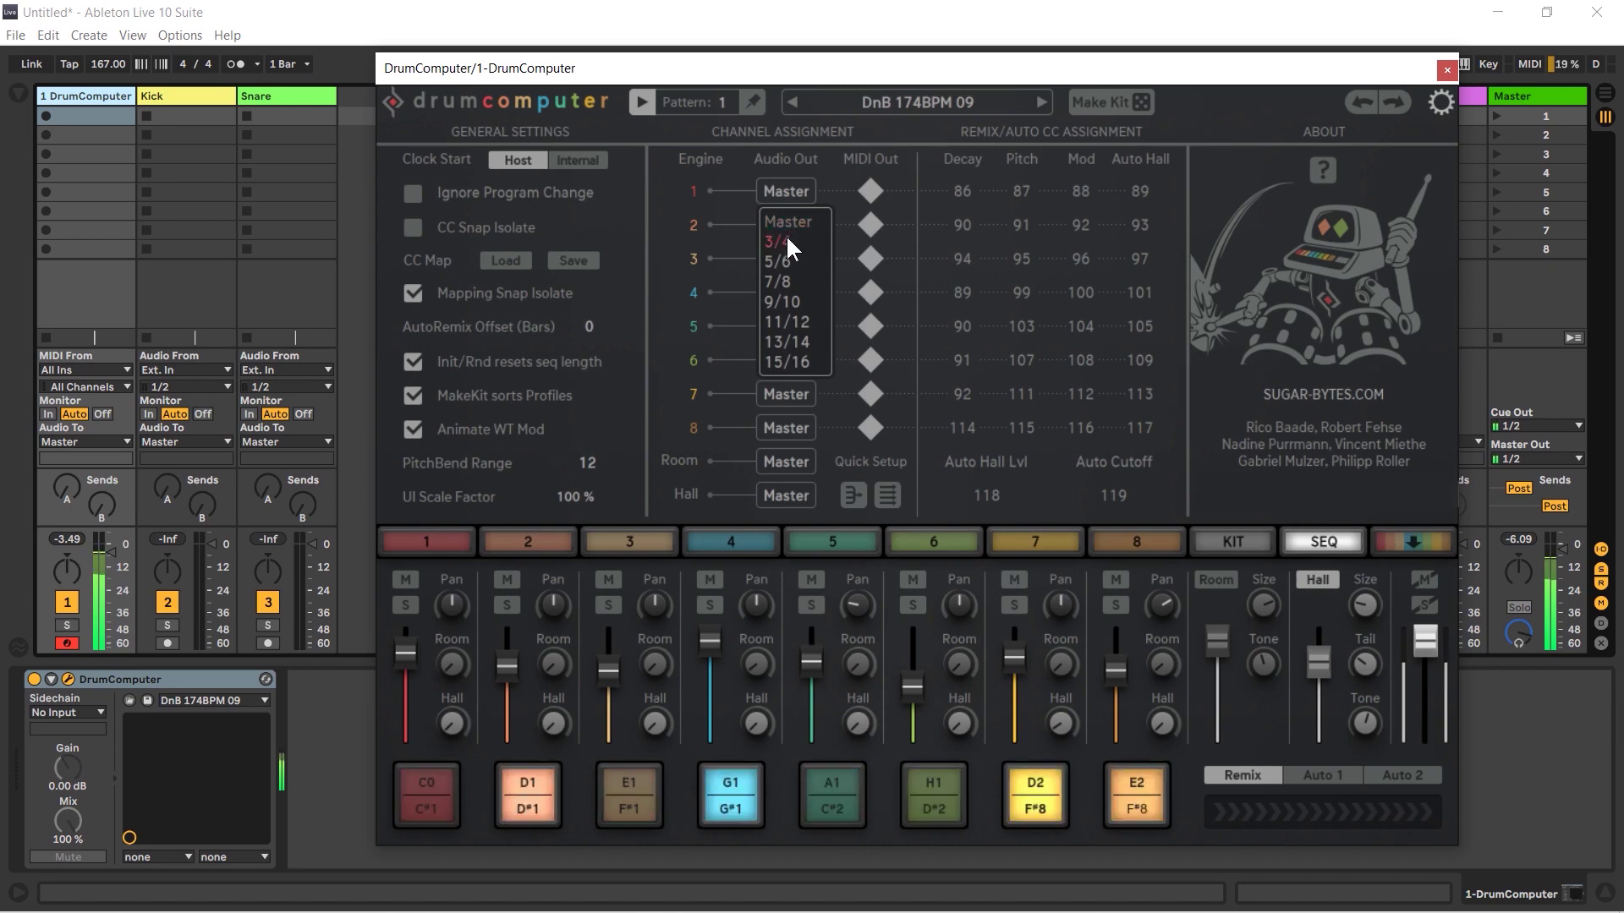
{"action": "left_click", "coordinate": [787, 239]}
{"action": "left_click", "coordinate": [779, 227]}
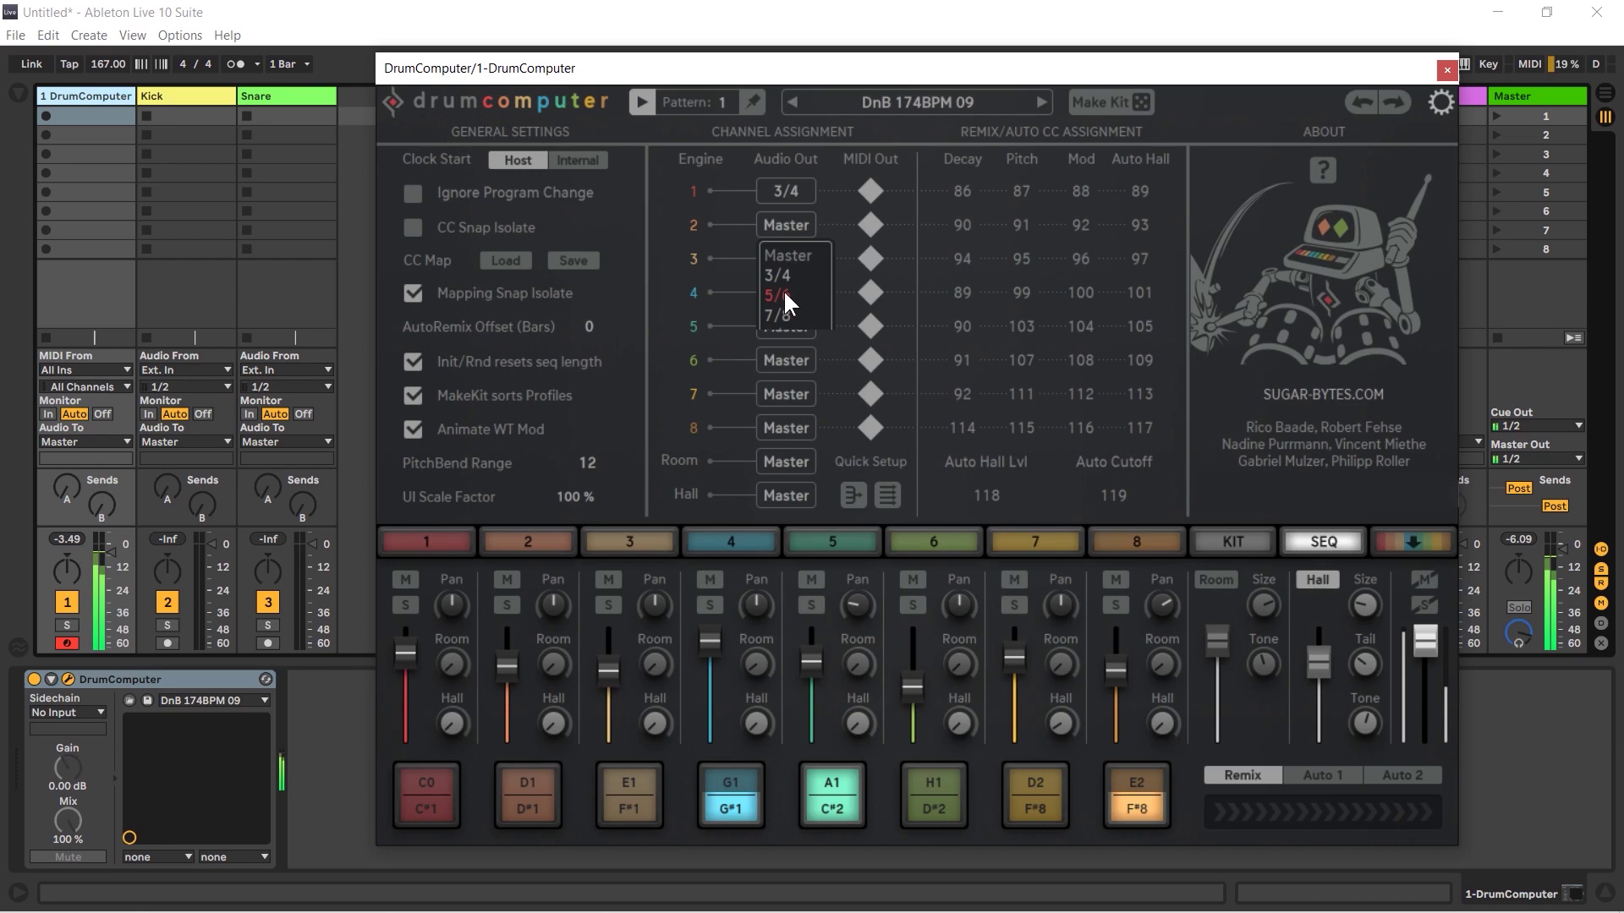
{"action": "left_click", "coordinate": [783, 293]}
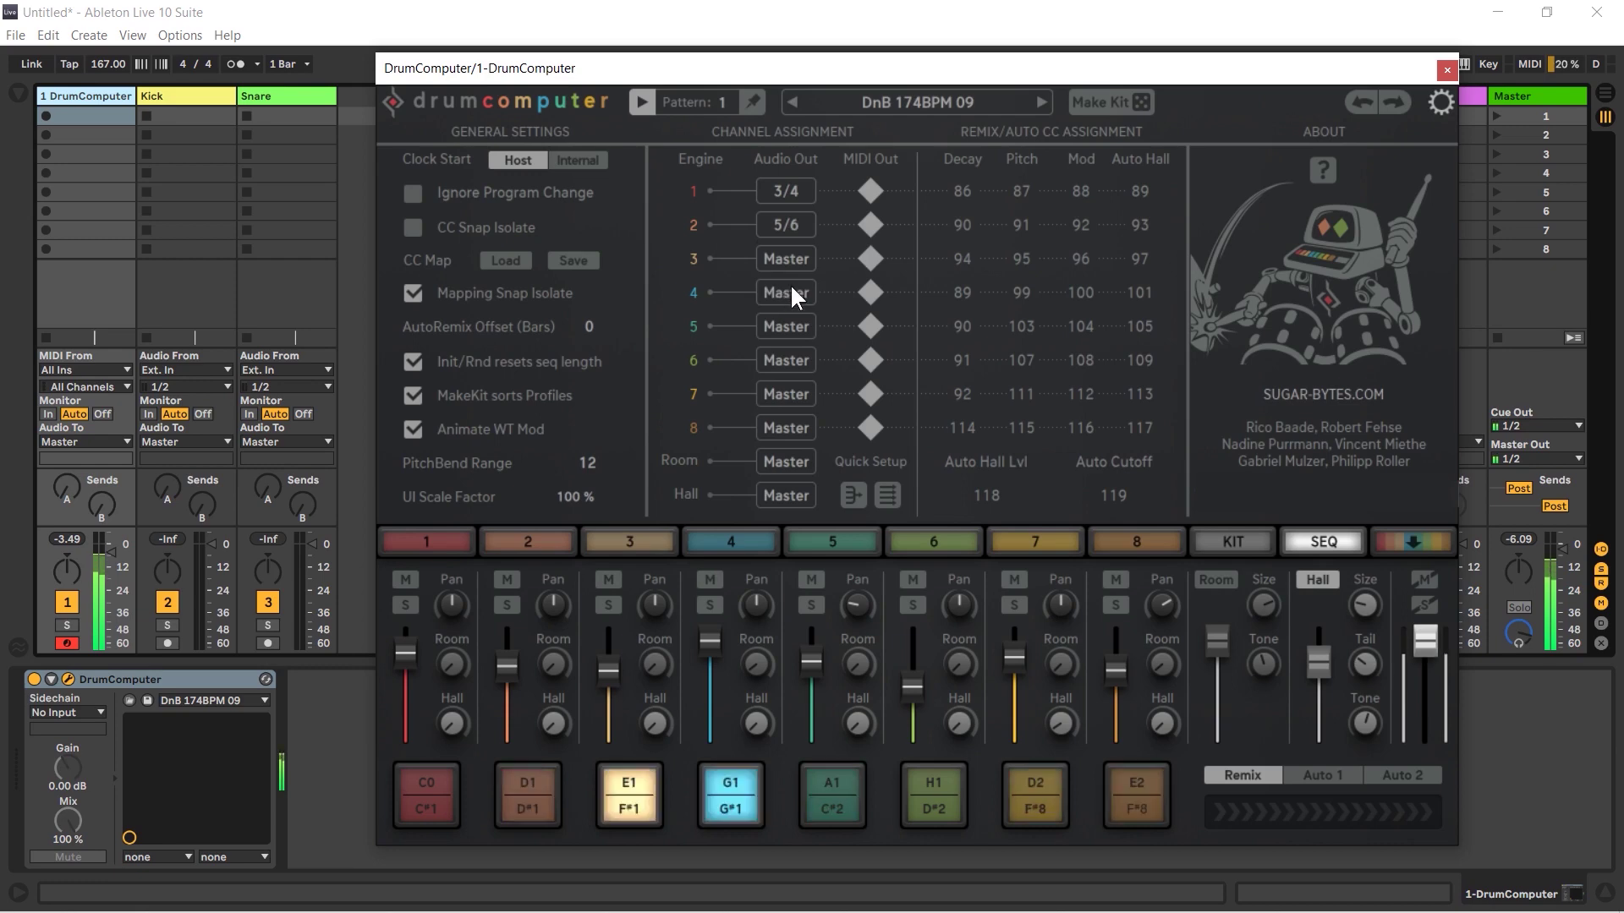
{"action": "left_click", "coordinate": [1445, 69]}
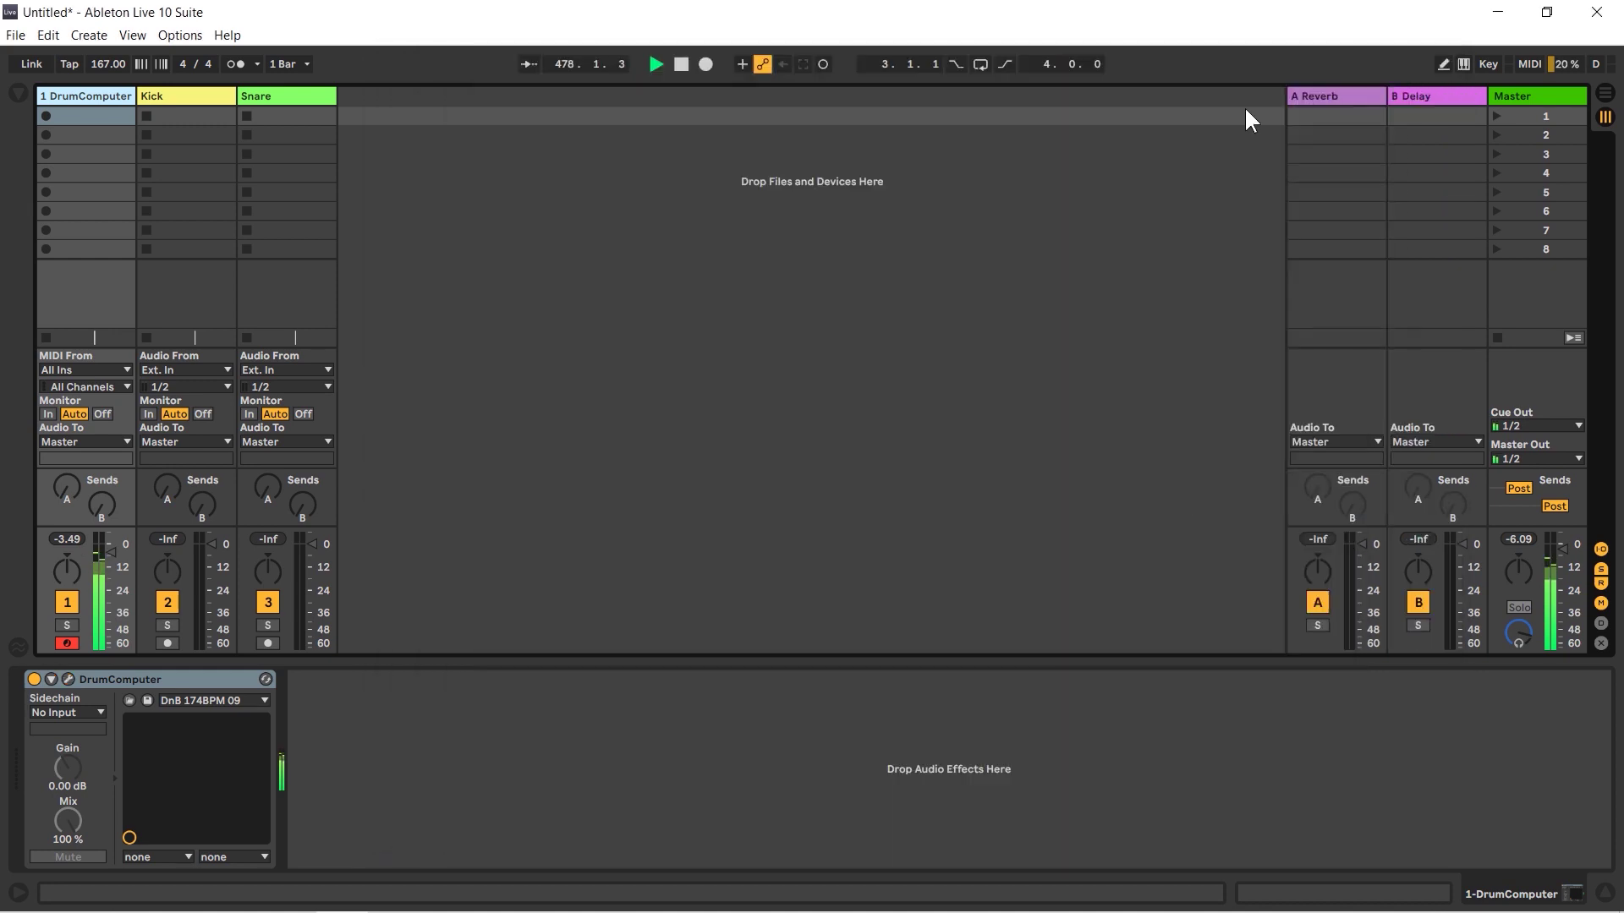
Feed the Kick track from 1-DrumComputer / 3-4-DrumComputer with Monitor set to In.
{"action": "left_click", "coordinate": [201, 369]}
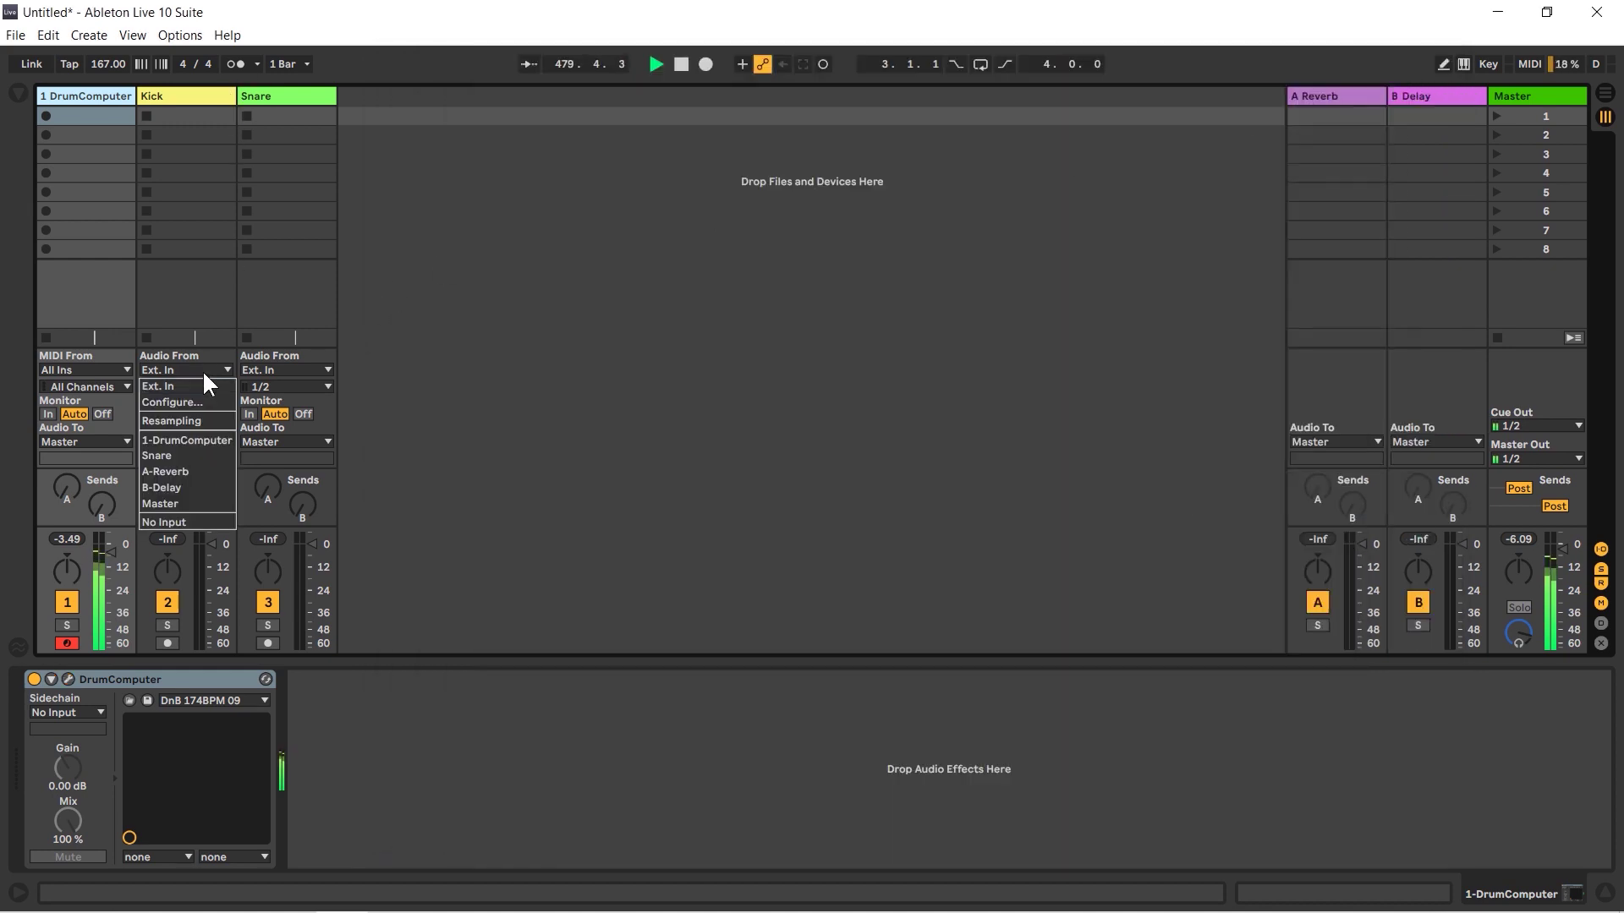
{"action": "left_click", "coordinate": [200, 440]}
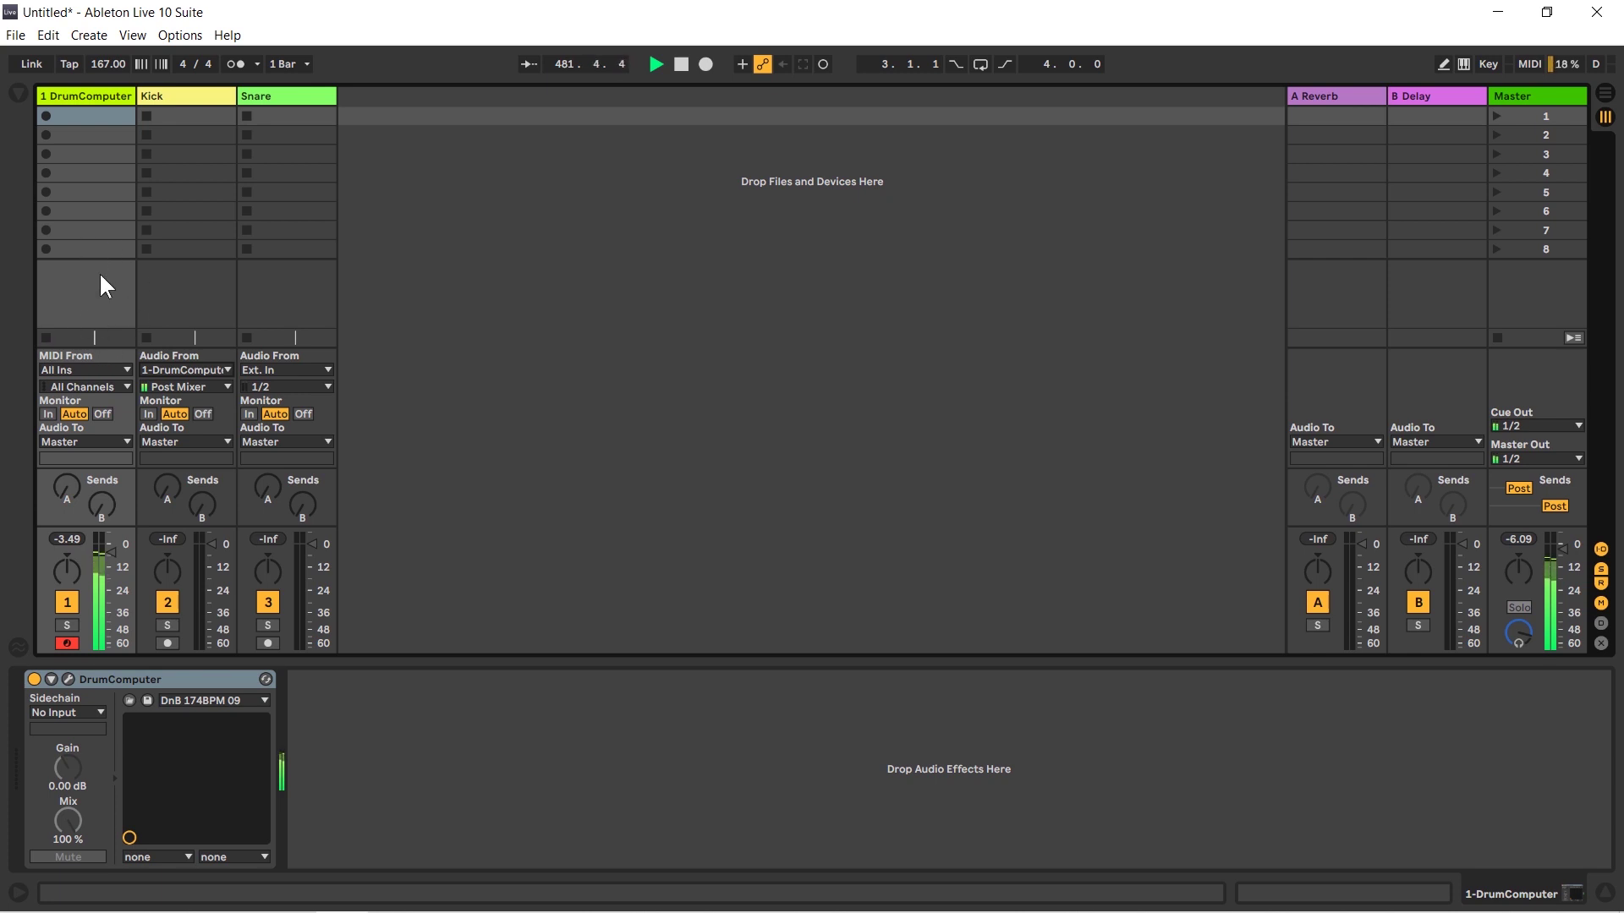
{"action": "left_click", "coordinate": [228, 385]}
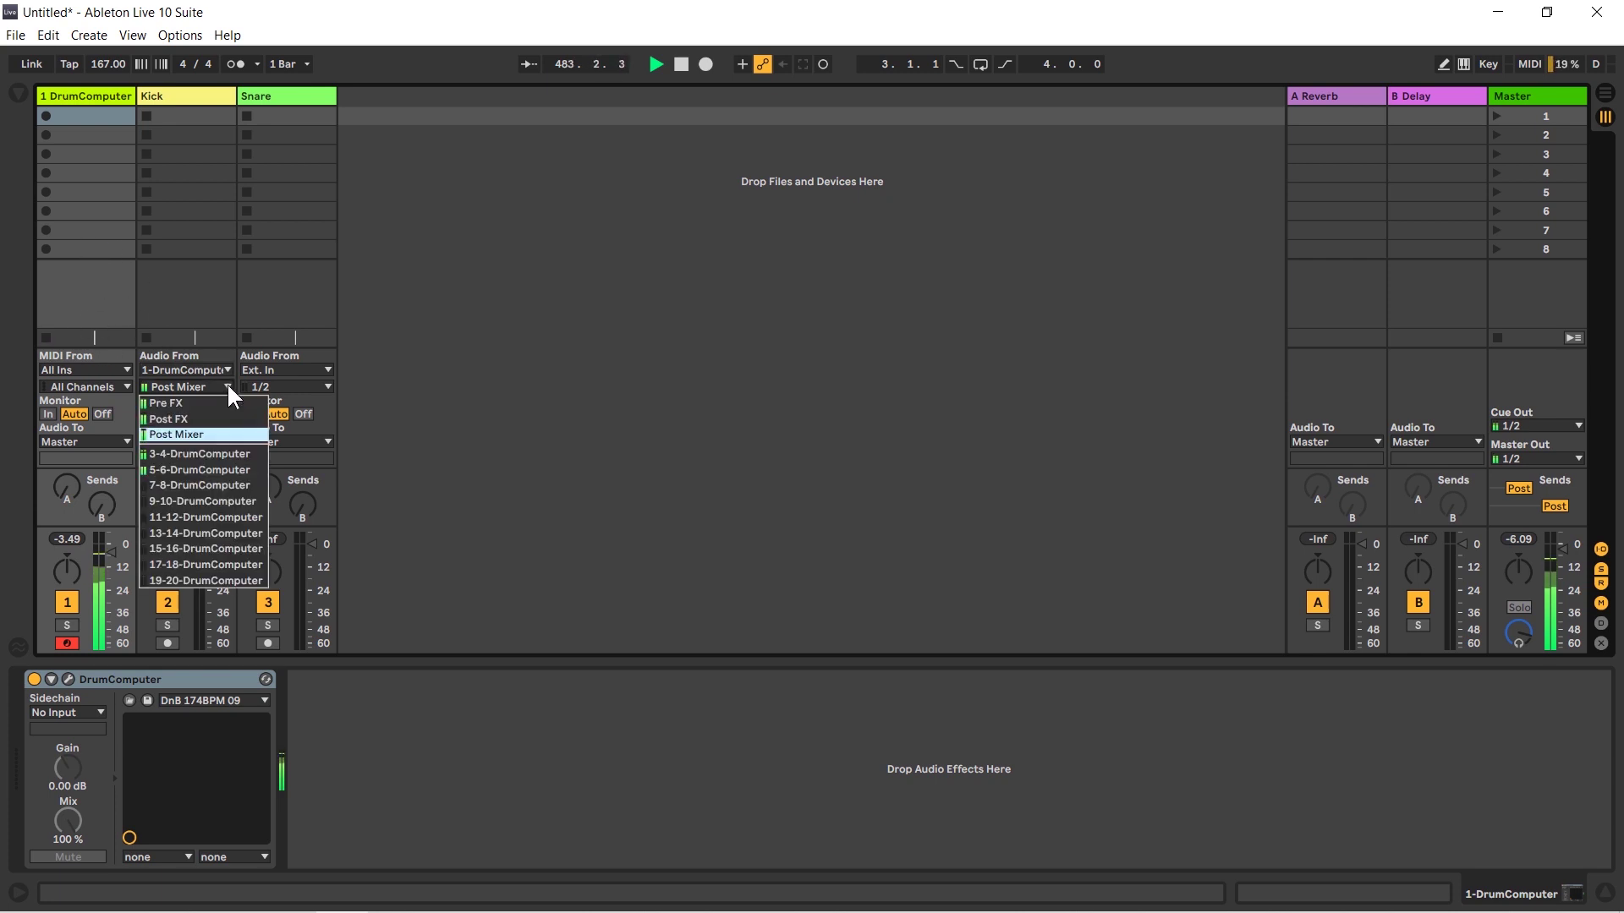
{"action": "left_click", "coordinate": [196, 455]}
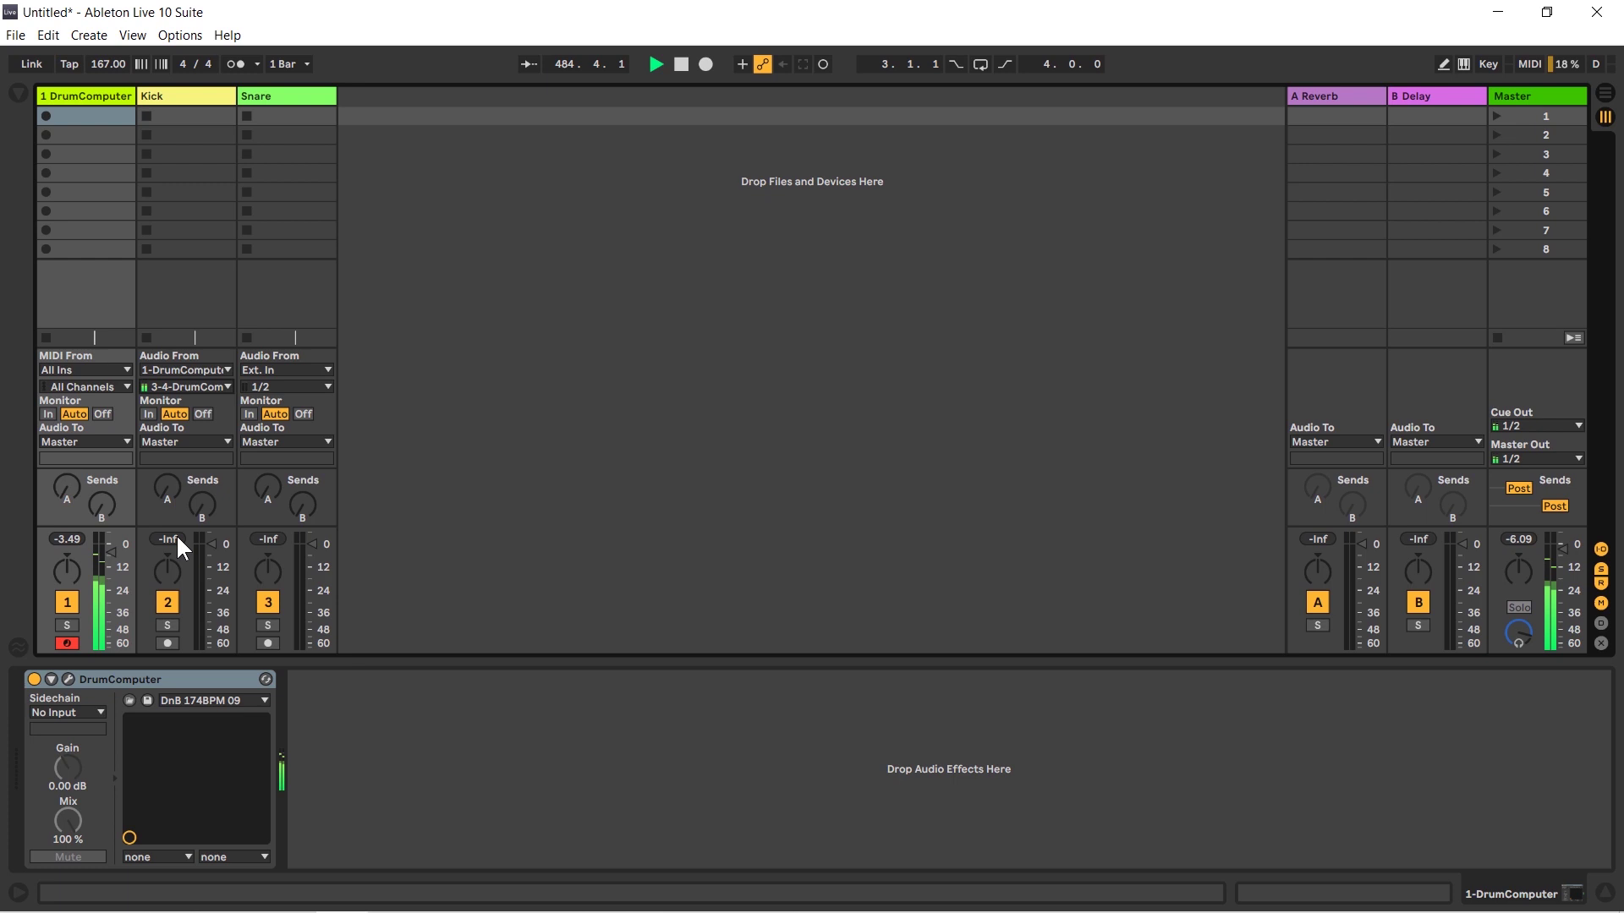
{"action": "left_click", "coordinate": [148, 414]}
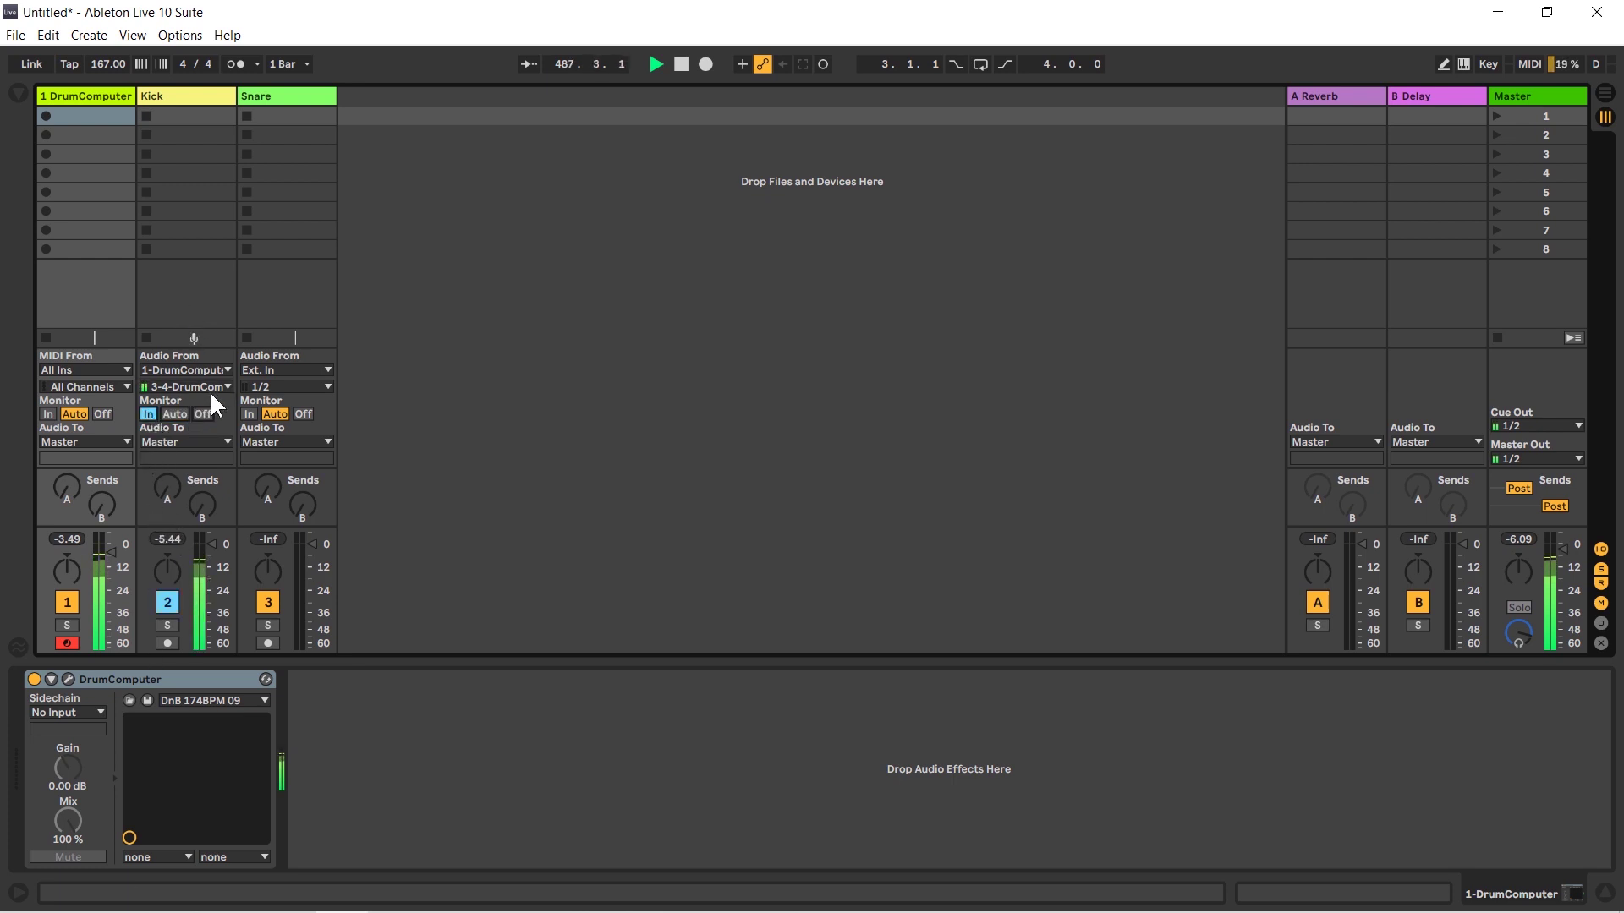
Feed the Snare track from 1-DrumComputer / 5-6-DrumComputer with Monitor set to In.
{"action": "left_click", "coordinate": [279, 370]}
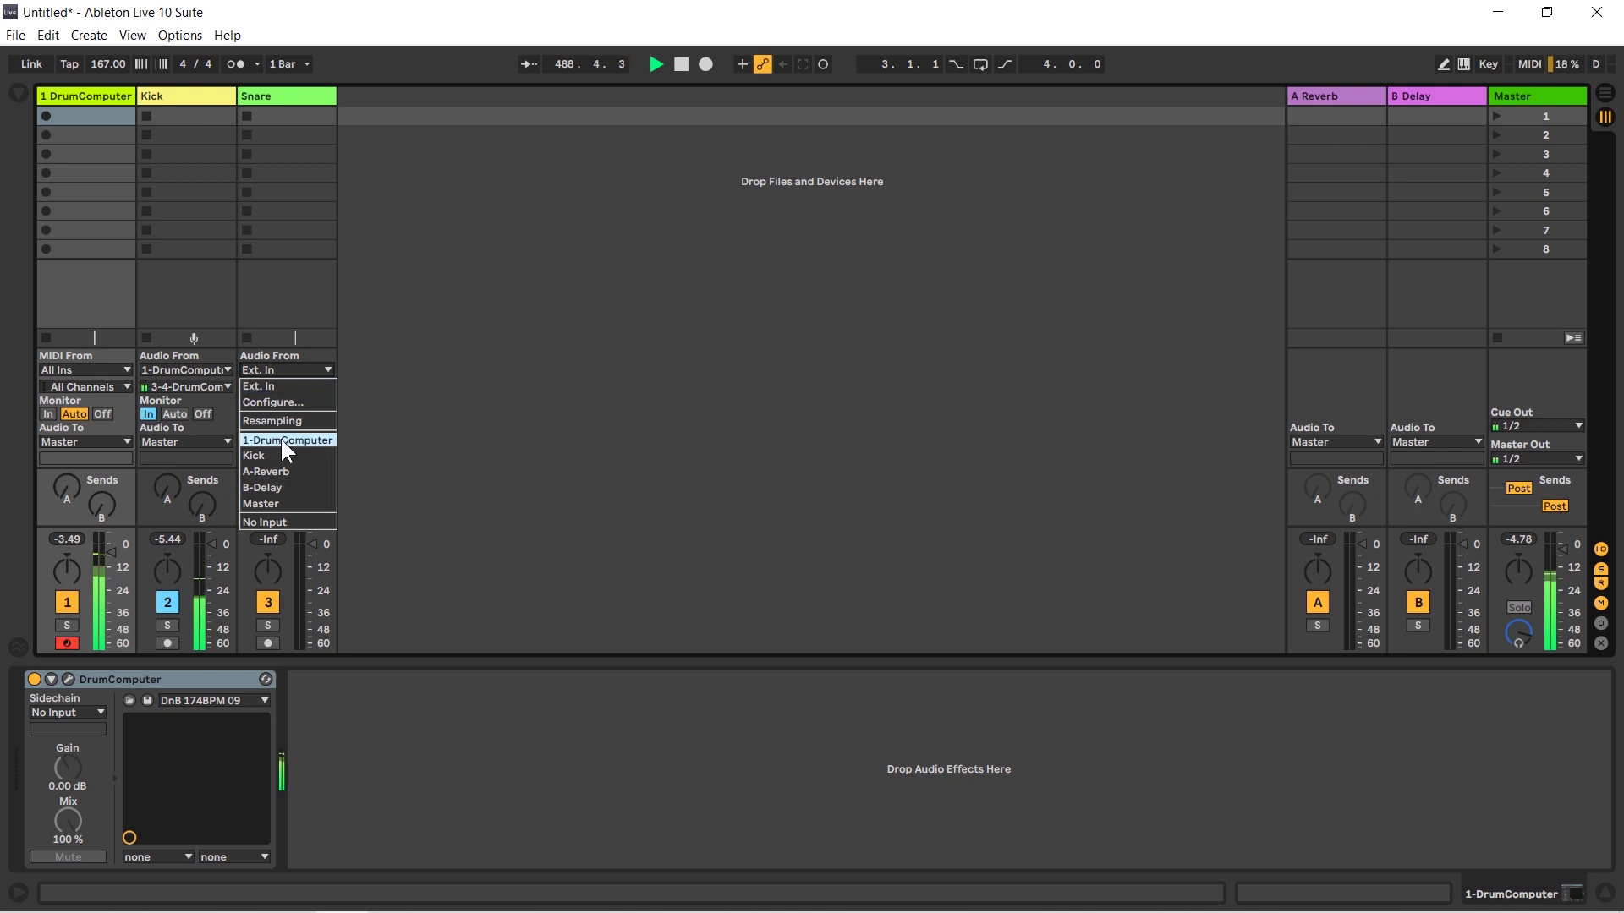
{"action": "left_click", "coordinate": [281, 439]}
{"action": "left_click", "coordinate": [284, 386]}
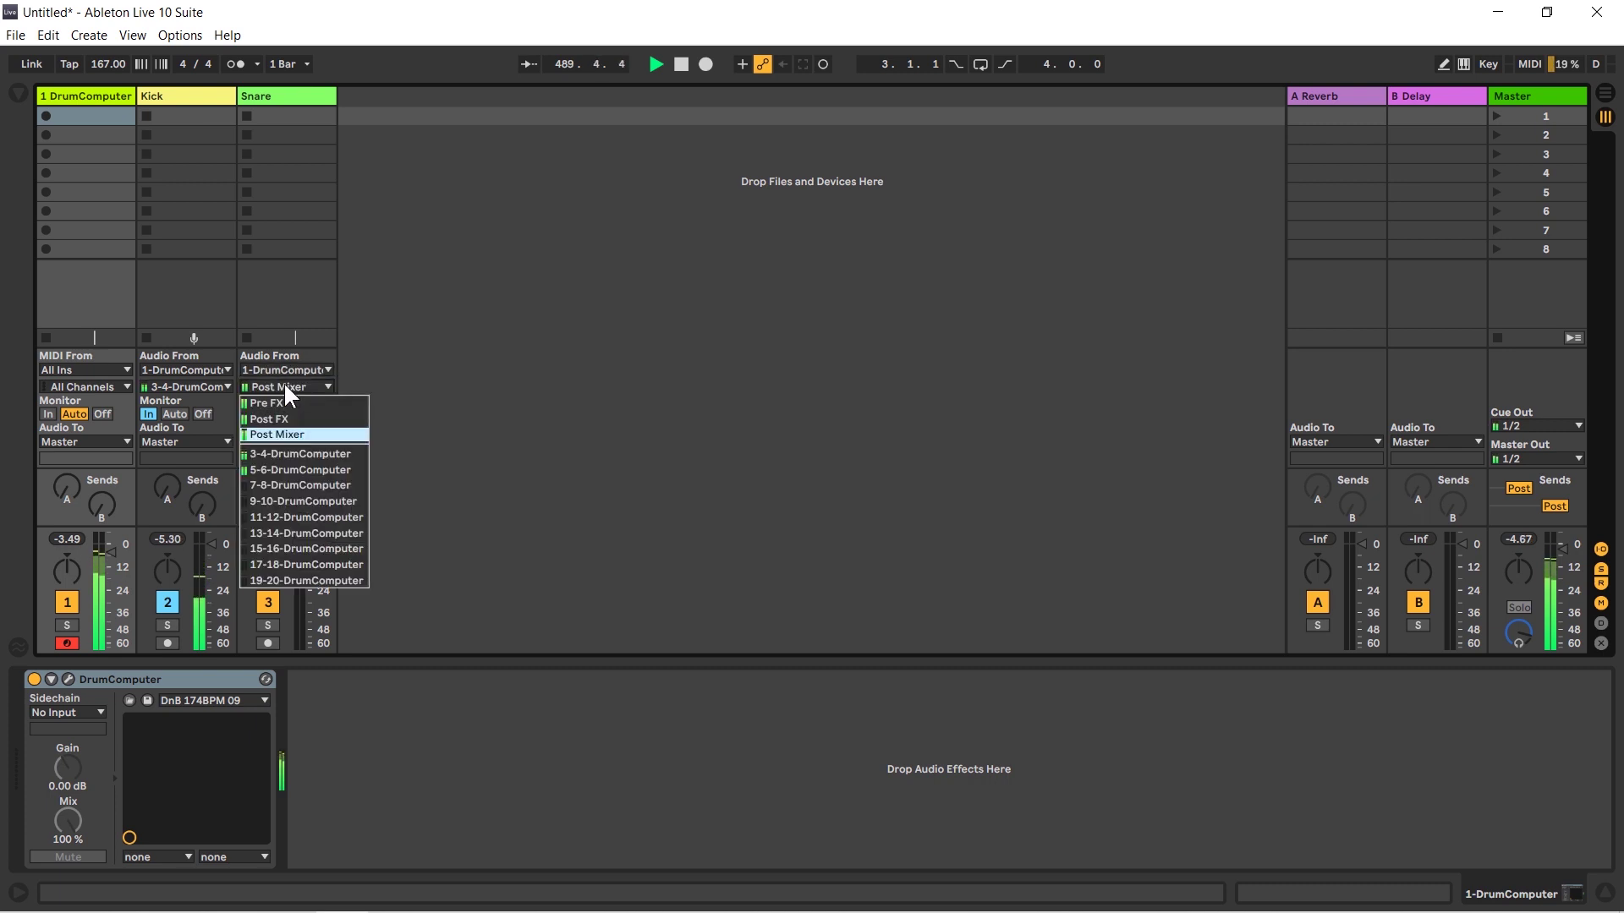
{"action": "left_click", "coordinate": [281, 470]}
{"action": "left_click", "coordinate": [251, 414]}
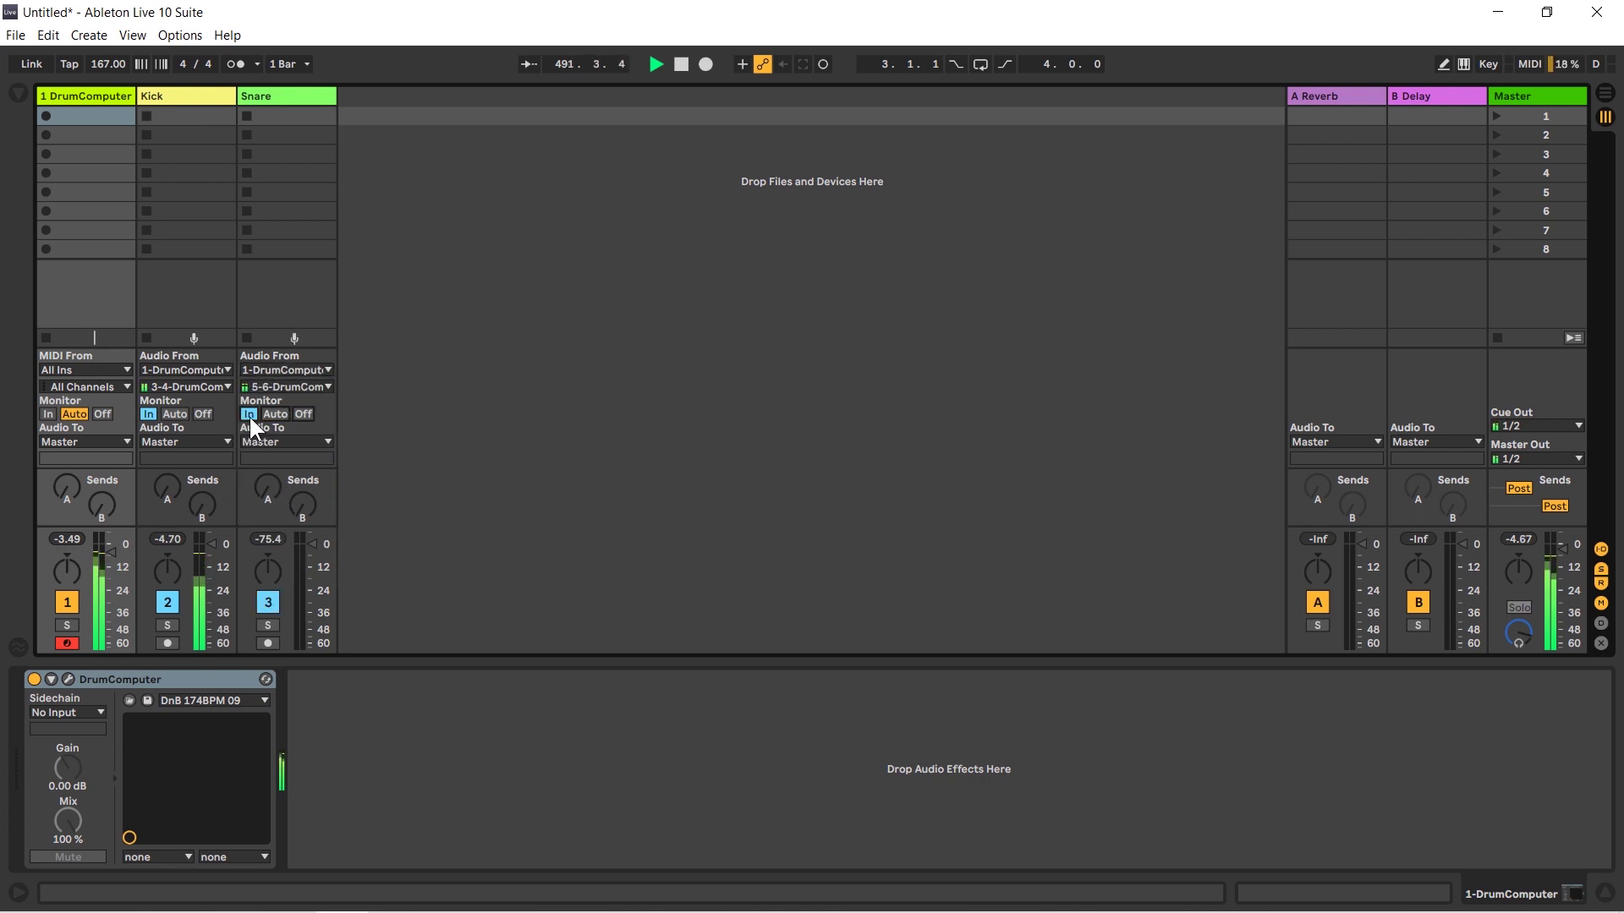
Solo Snare and then Kick to check each signal, then clear the solo.
{"action": "left_click", "coordinate": [268, 623]}
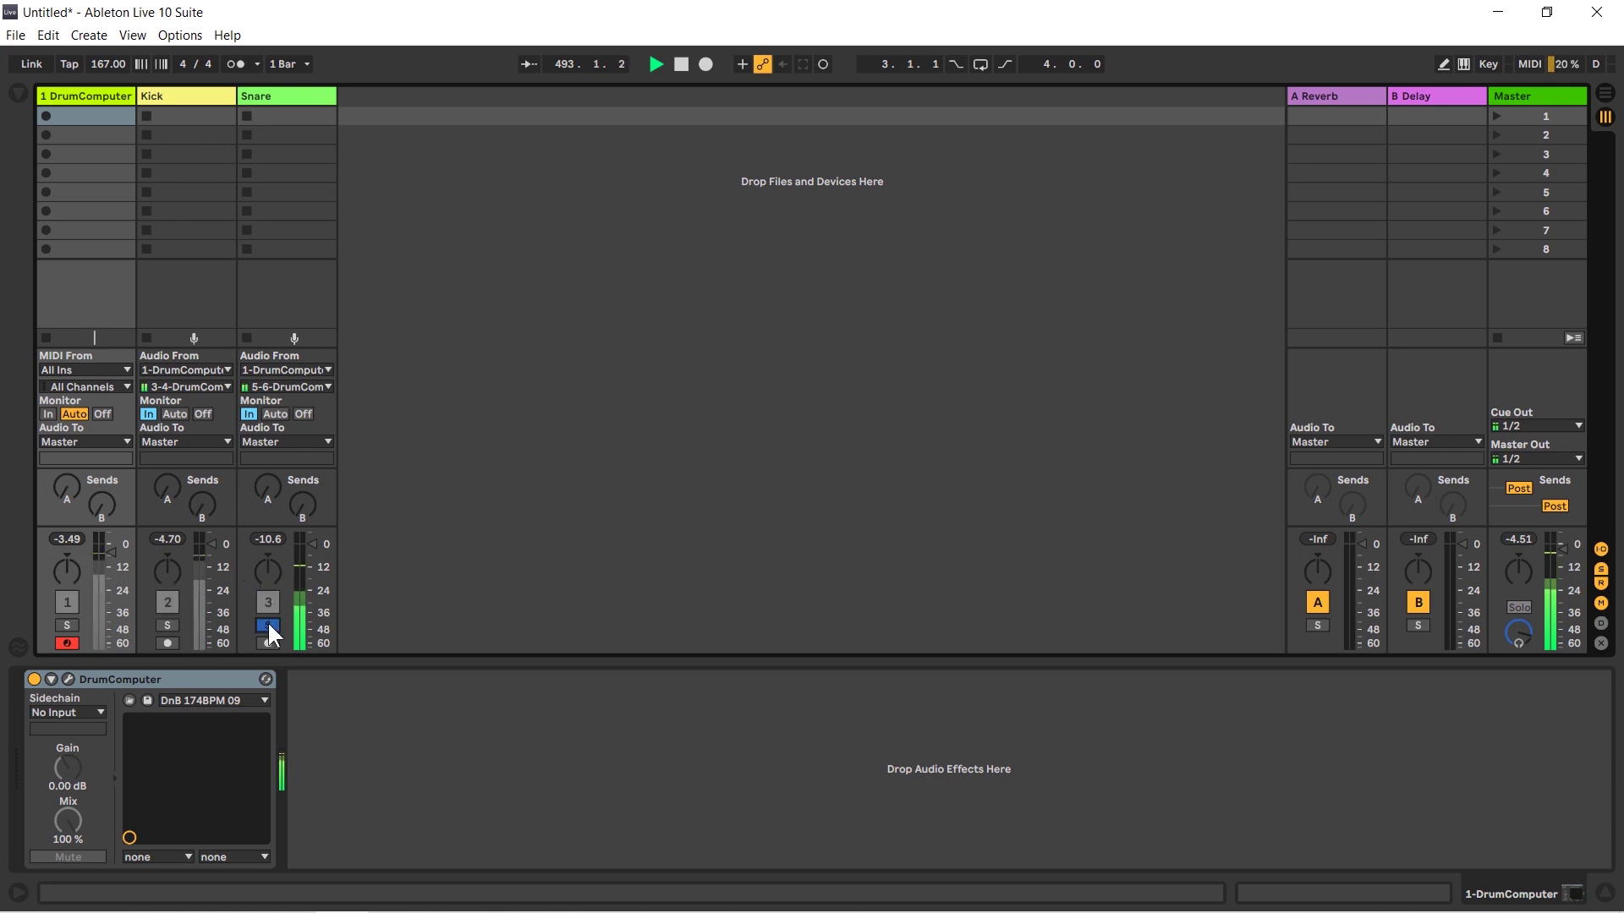
{"action": "left_click", "coordinate": [268, 624]}
{"action": "left_click", "coordinate": [167, 625]}
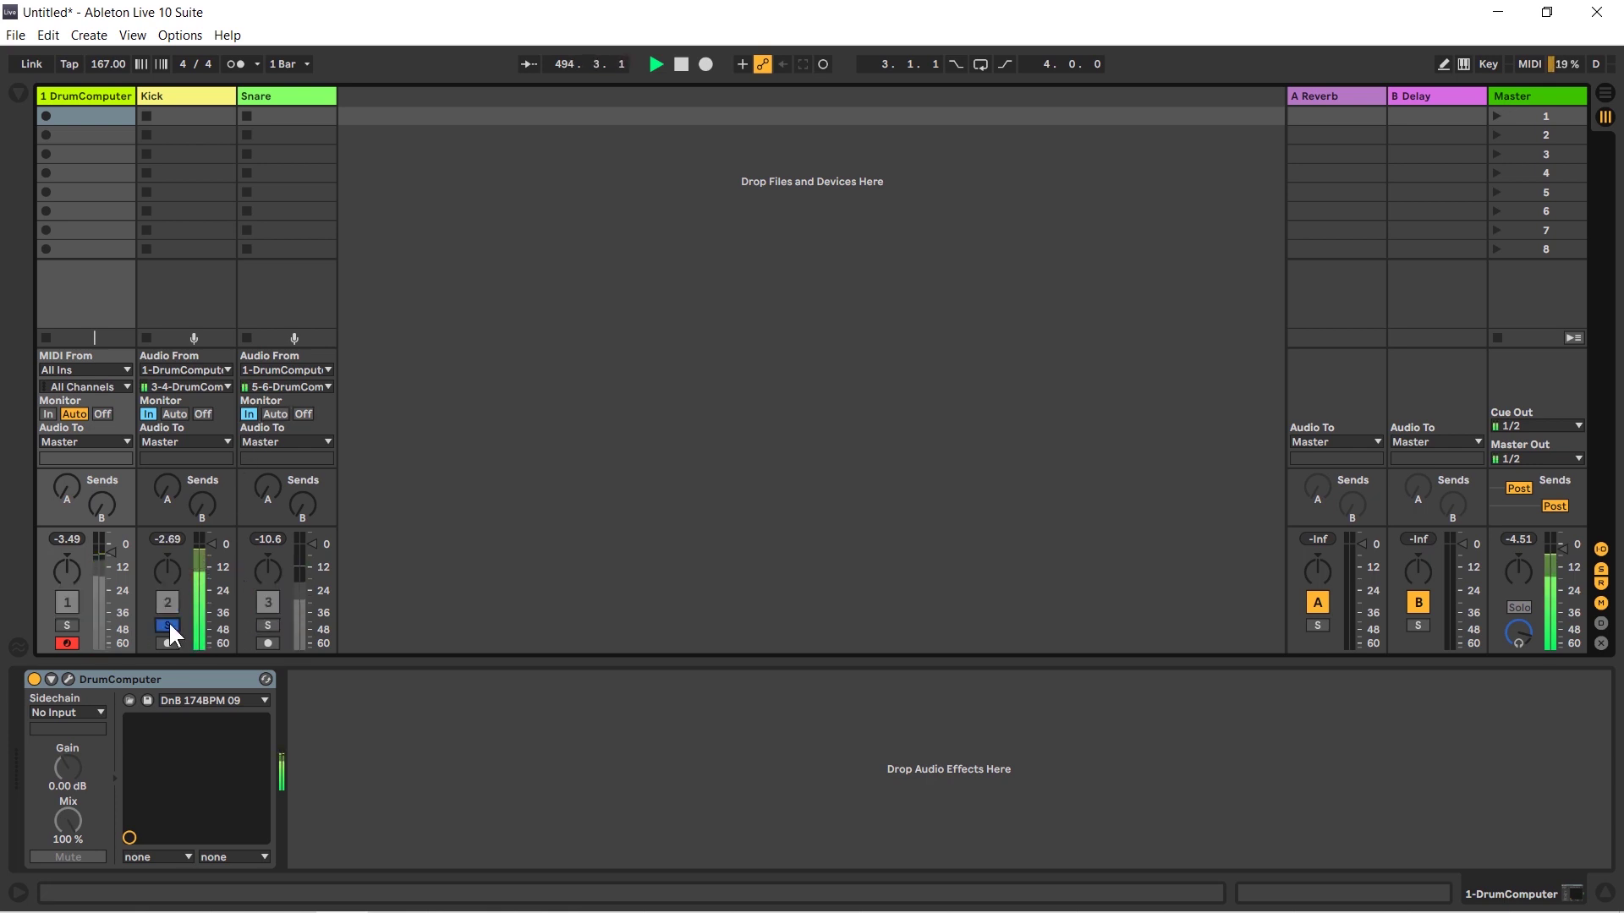
{"action": "left_click", "coordinate": [168, 626]}
{"action": "left_click", "coordinate": [18, 92]}
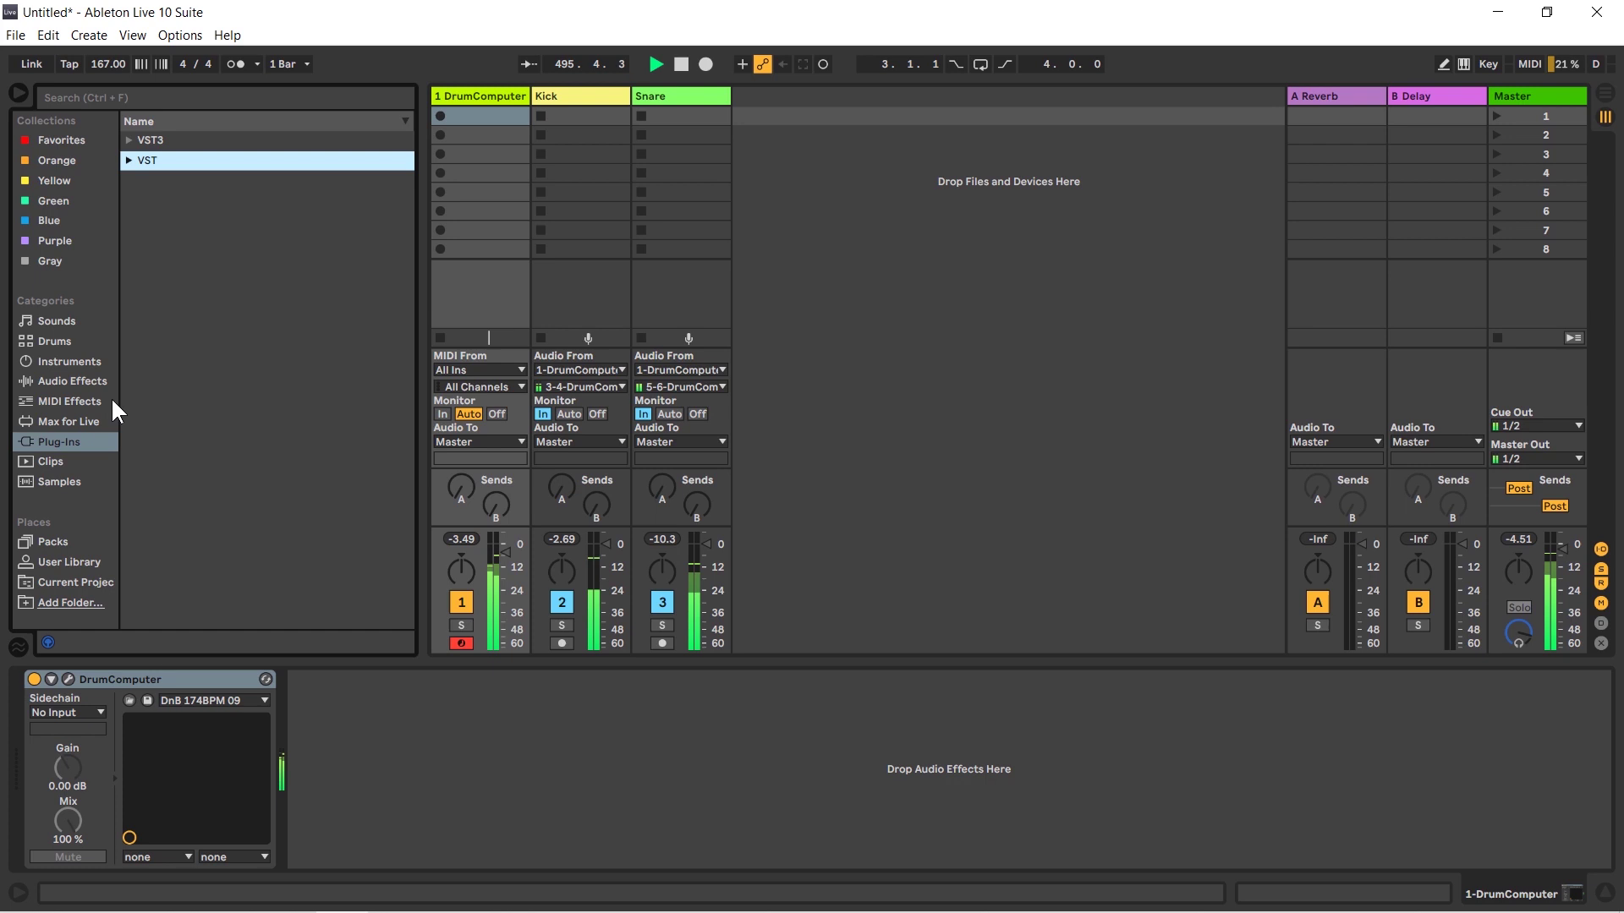
Add Redux from Audio Effects to the Snare track and raise Downsample to 8.99.
{"action": "left_click", "coordinate": [88, 382]}
{"action": "scroll", "coordinate": [200, 458], "scroll_direction": "down", "scroll_amount": 5}
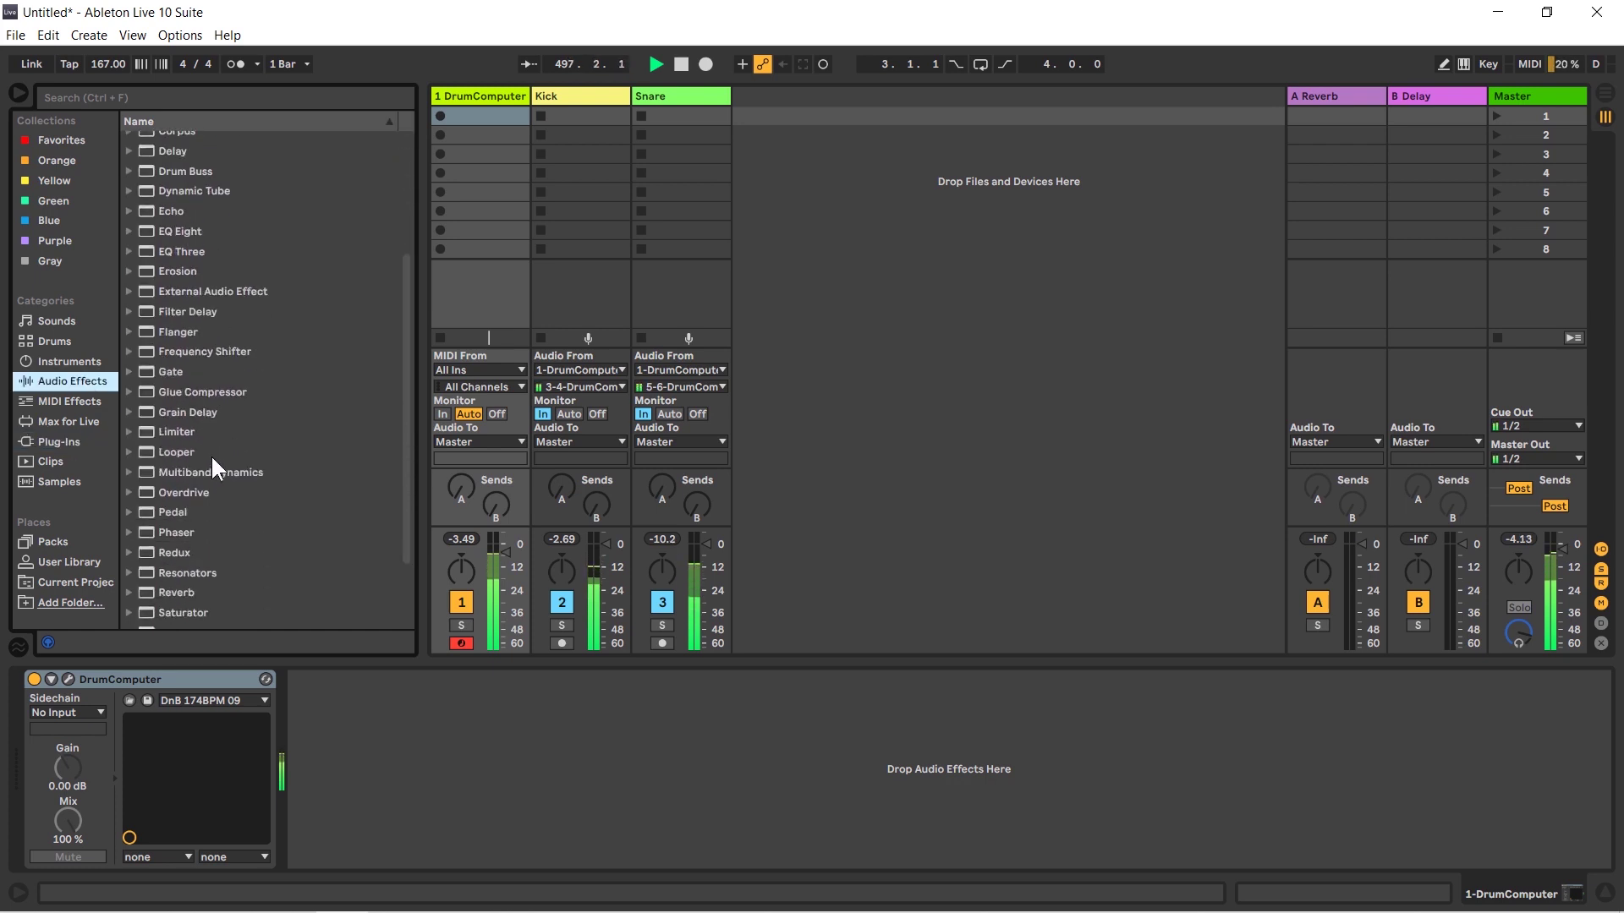
{"action": "left_click_drag", "start_coordinate": [181, 554], "coordinate": [653, 171]}
{"action": "left_click", "coordinate": [89, 834]}
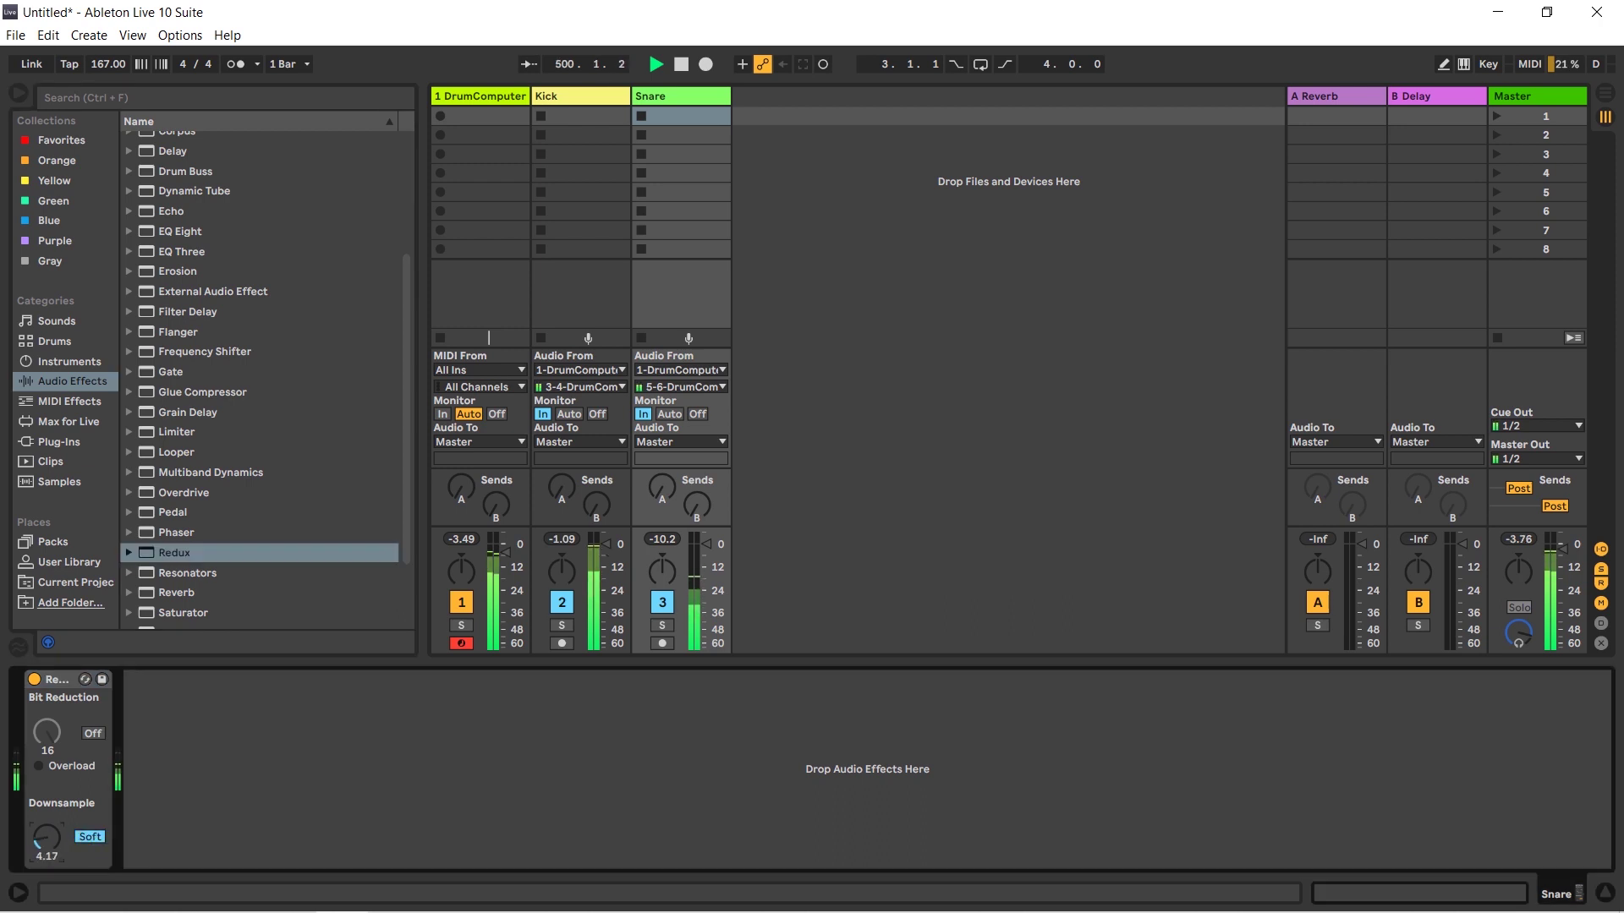
{"action": "left_click_drag", "start_coordinate": [46, 838], "coordinate": [47, 812]}
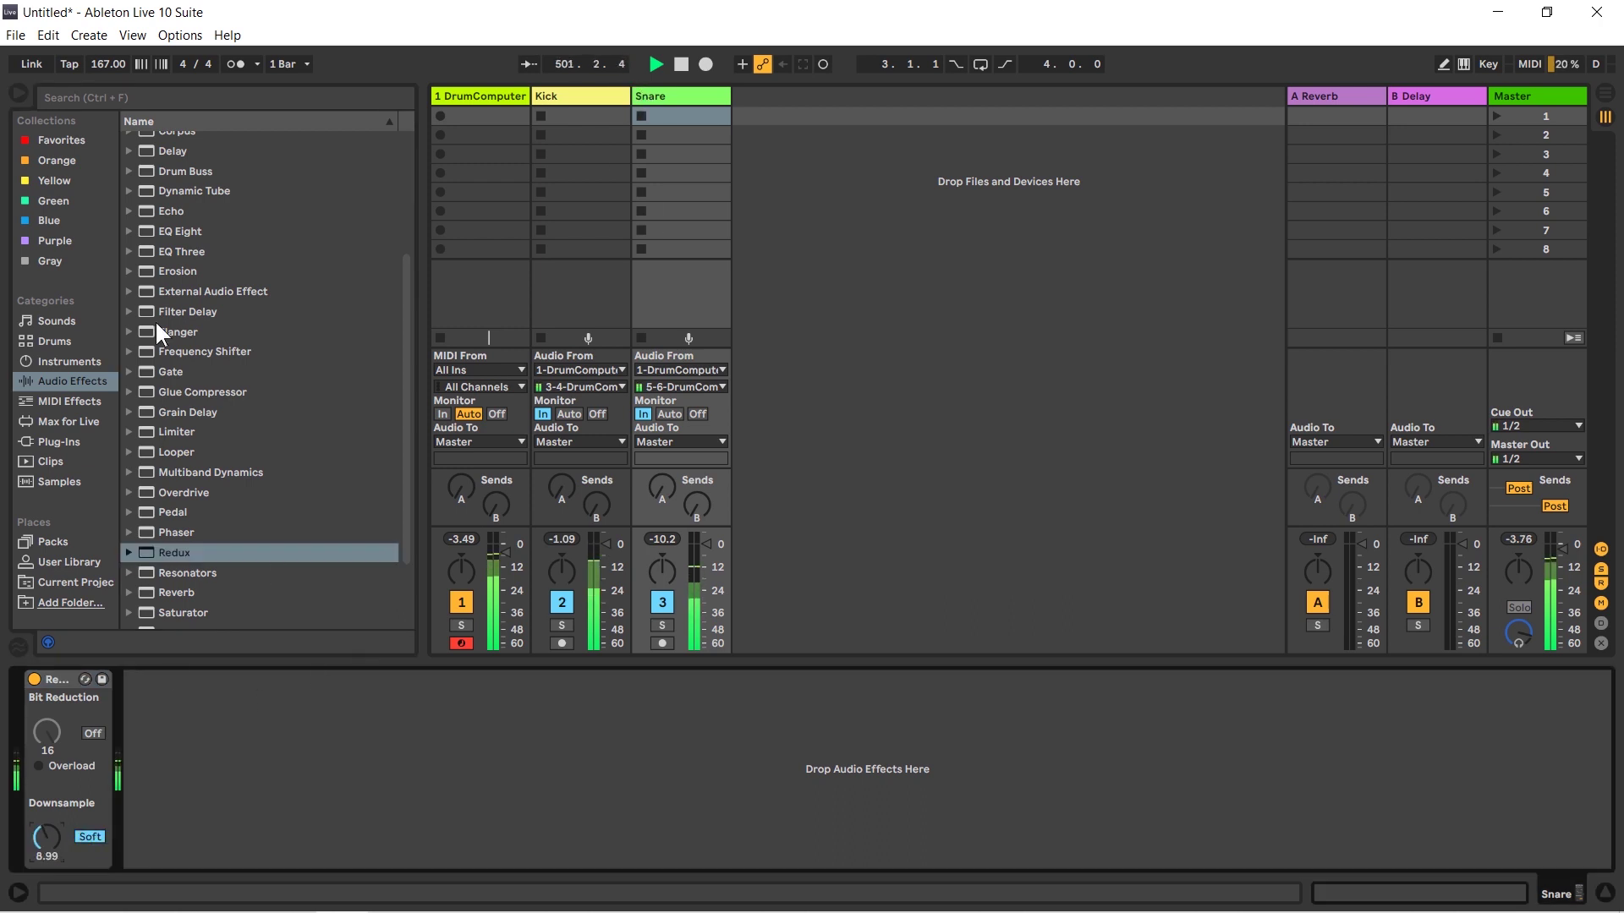
Add a Delay after Redux on Snare and reopen the DrumComputer instrument window.
{"action": "scroll", "coordinate": [226, 339], "scroll_direction": "up", "scroll_amount": 5}
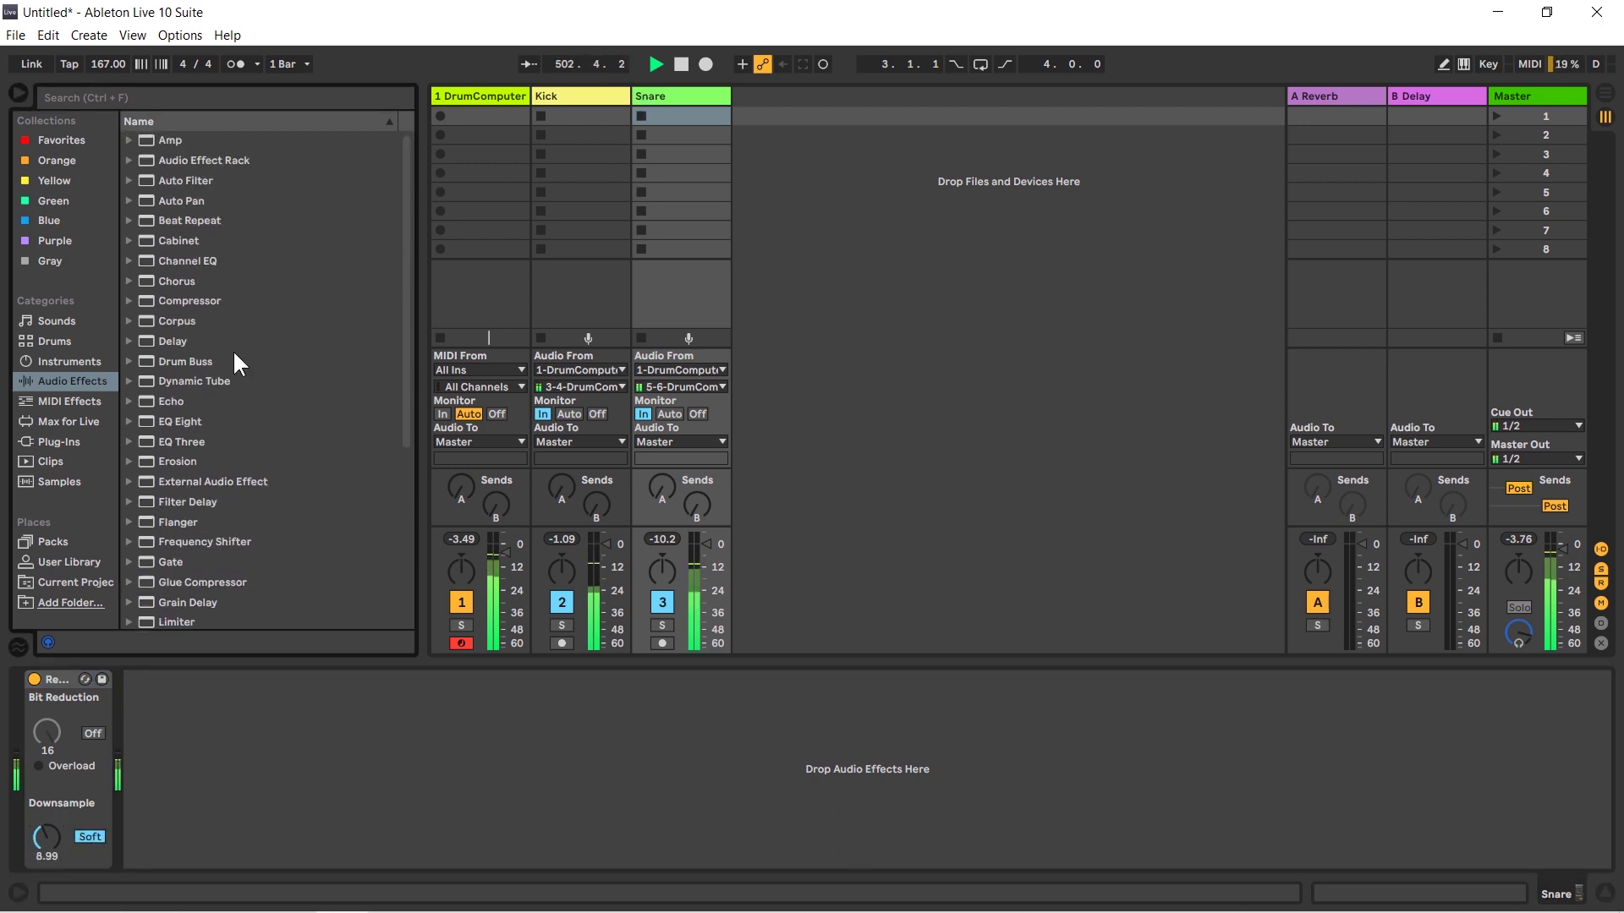
{"action": "left_click_drag", "start_coordinate": [162, 340], "coordinate": [344, 762]}
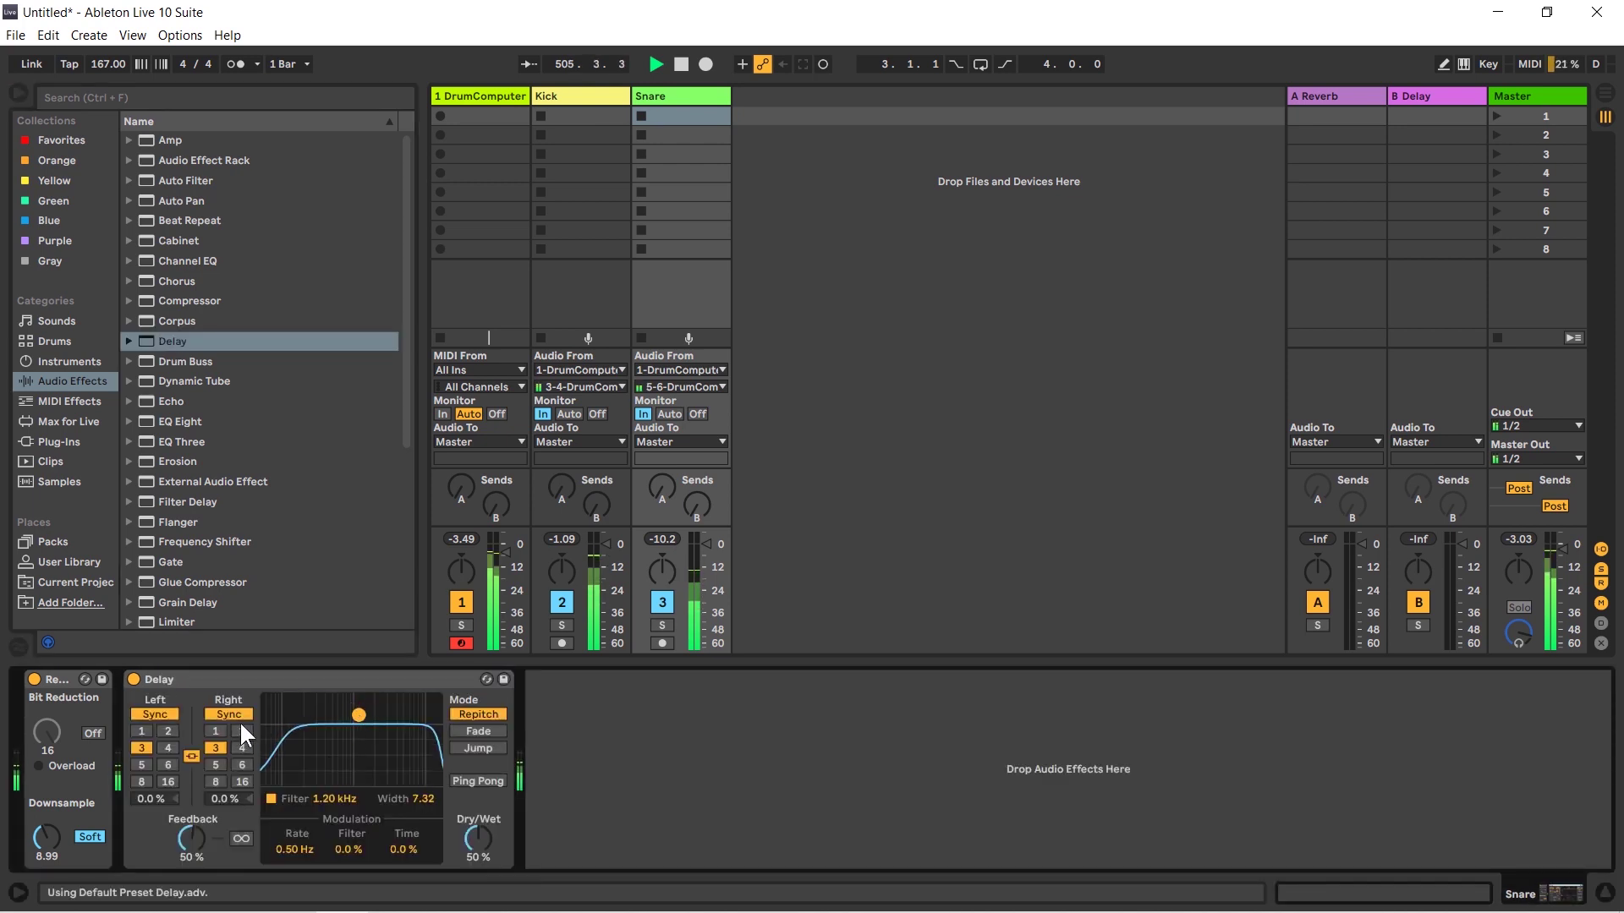
{"action": "left_click", "coordinate": [470, 96]}
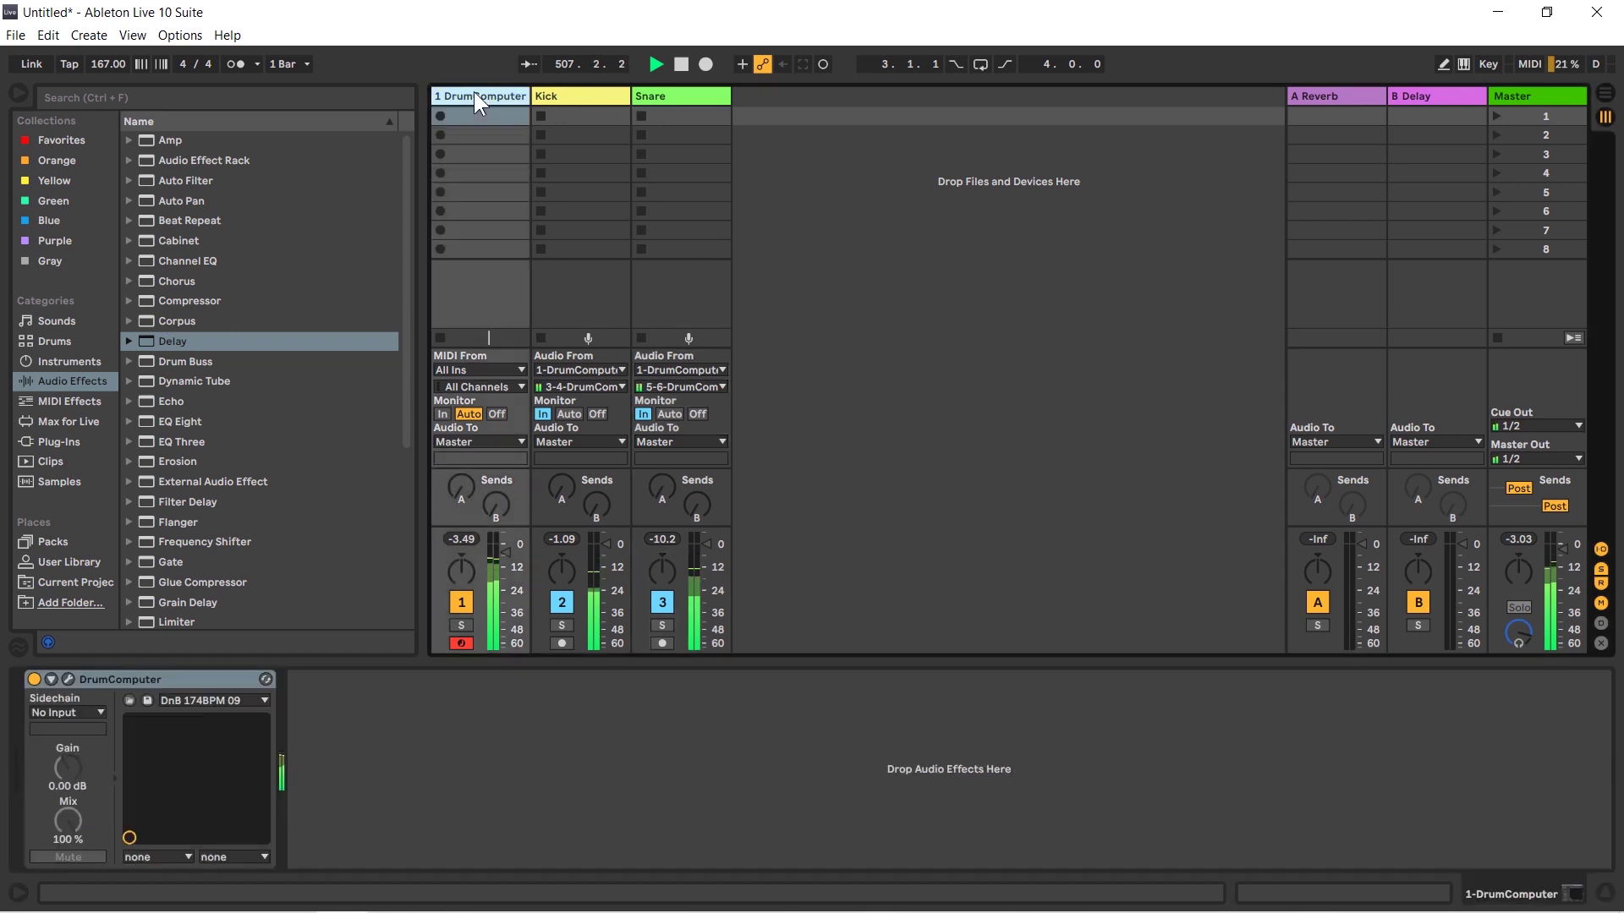
{"action": "left_click", "coordinate": [68, 679]}
{"action": "left_click_drag", "start_coordinate": [784, 49], "coordinate": [741, 61]}
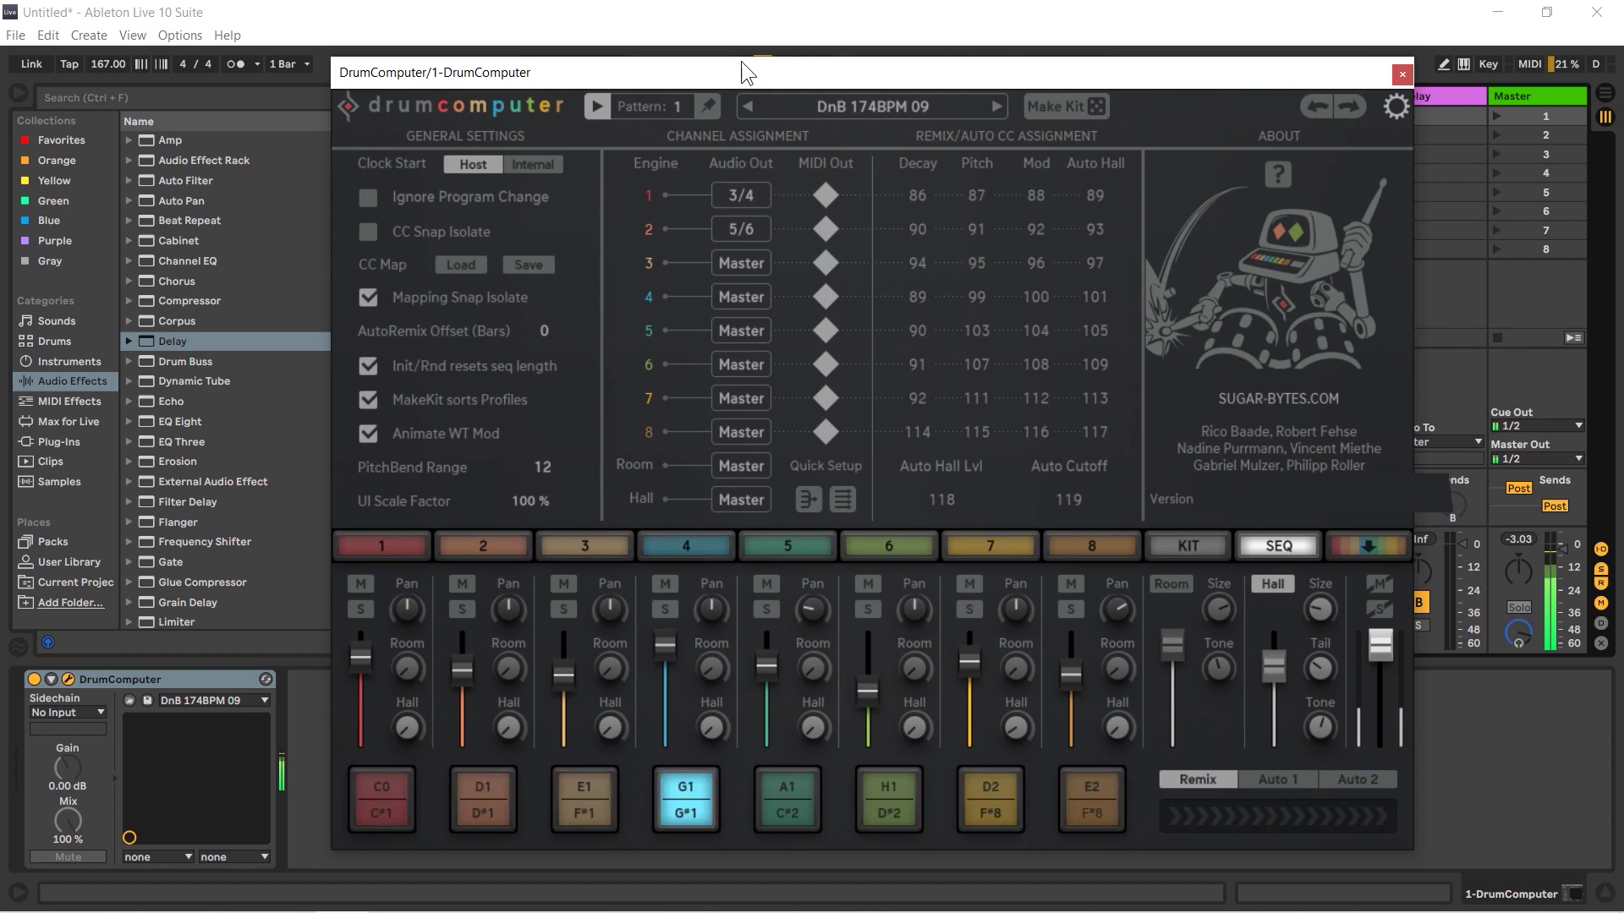